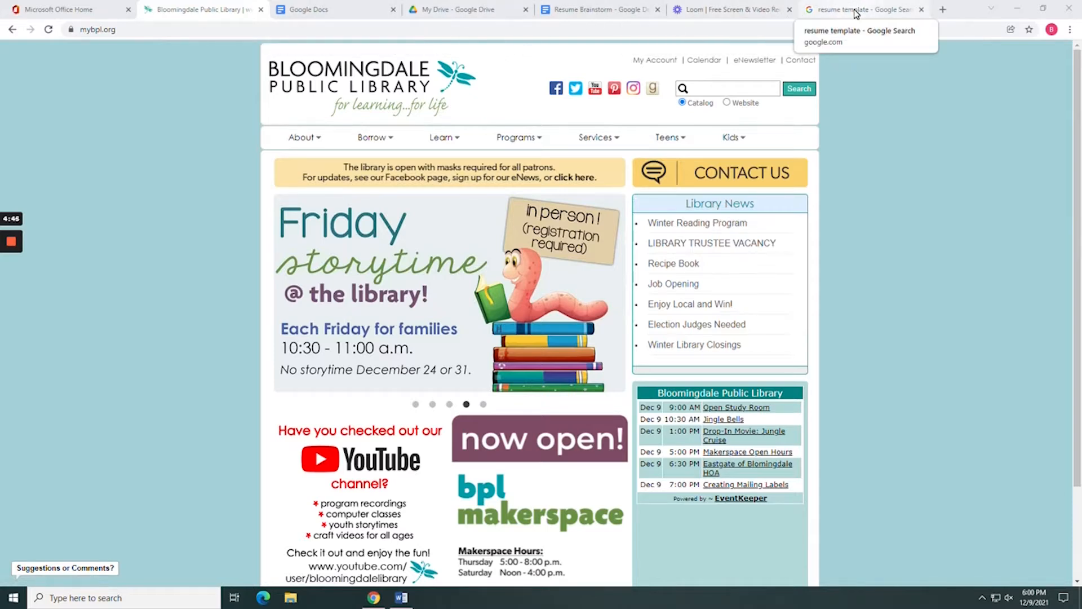
Open the resume template image results and preview the resumegenius, novoresume and resume.io templates.
click(857, 12)
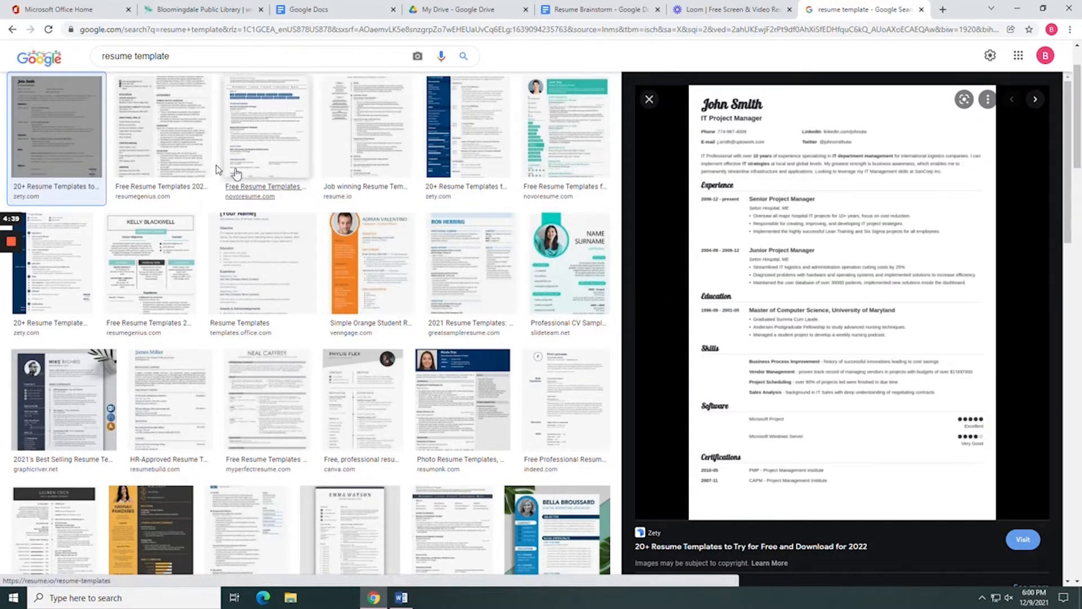
click(175, 160)
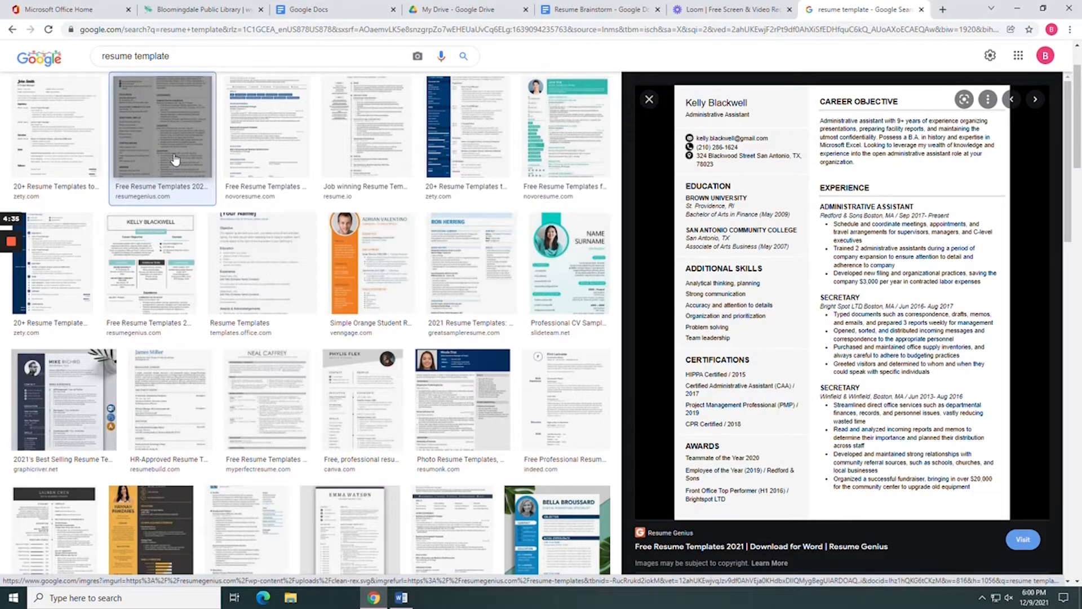
click(247, 155)
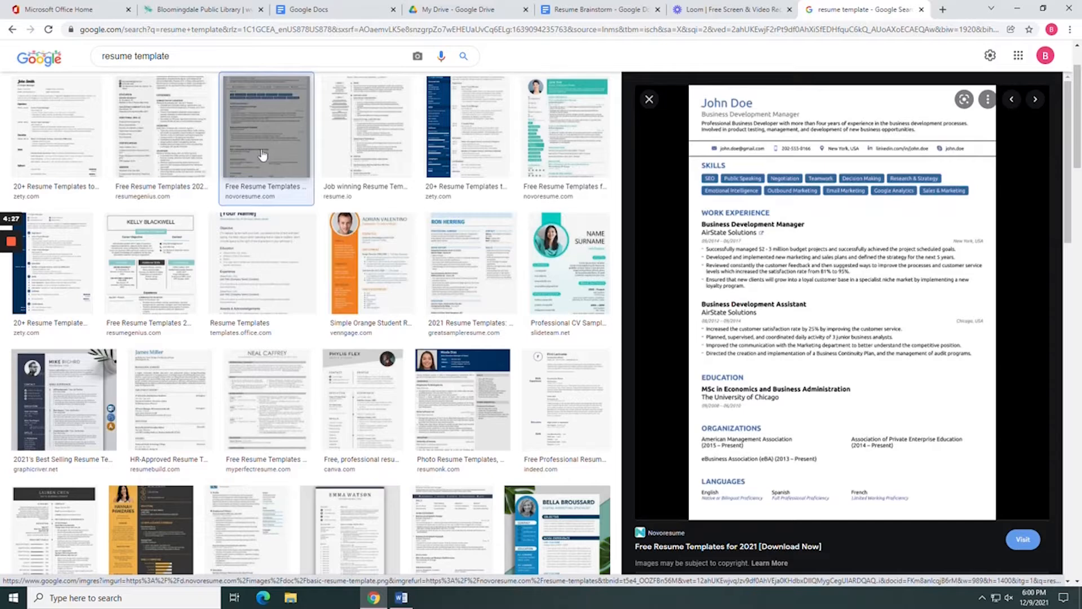
click(348, 146)
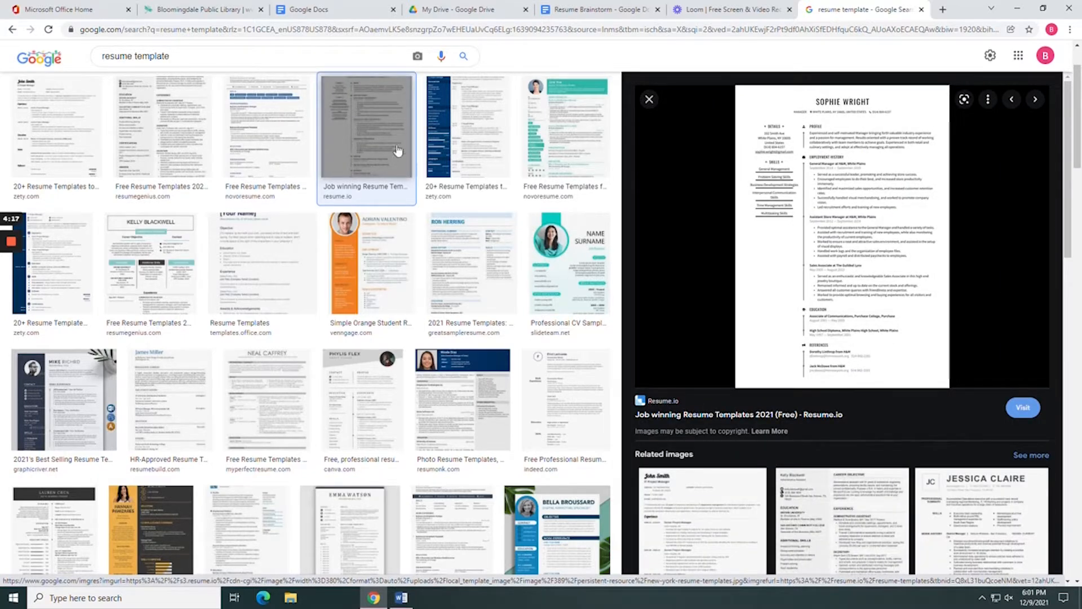
Preview the zety, teal-heading resumegenius and templates.office.com templates, then open a new browser tab.
click(476, 144)
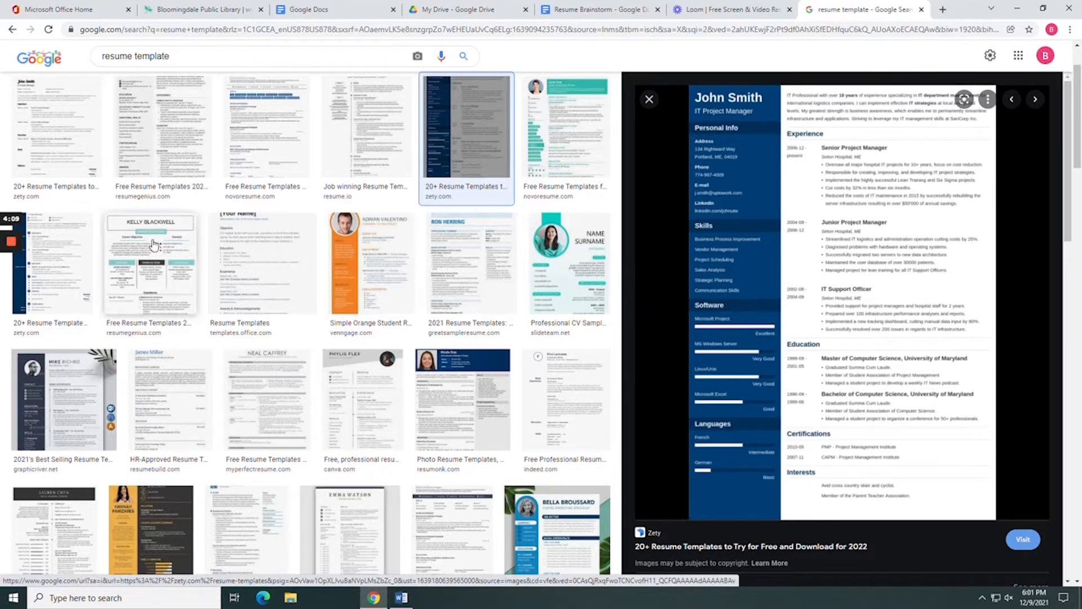
click(83, 250)
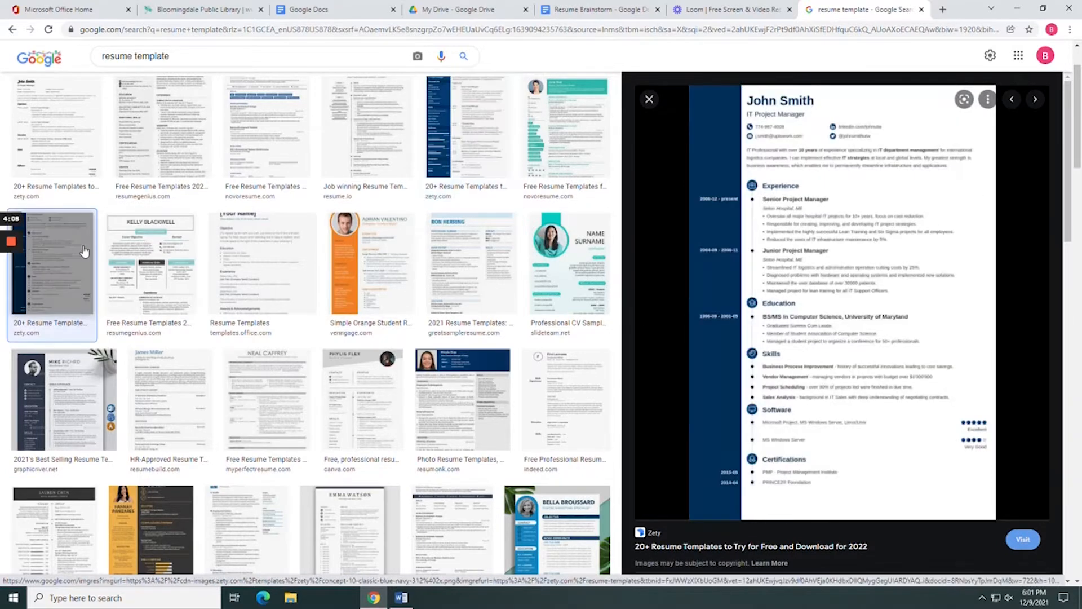
click(134, 254)
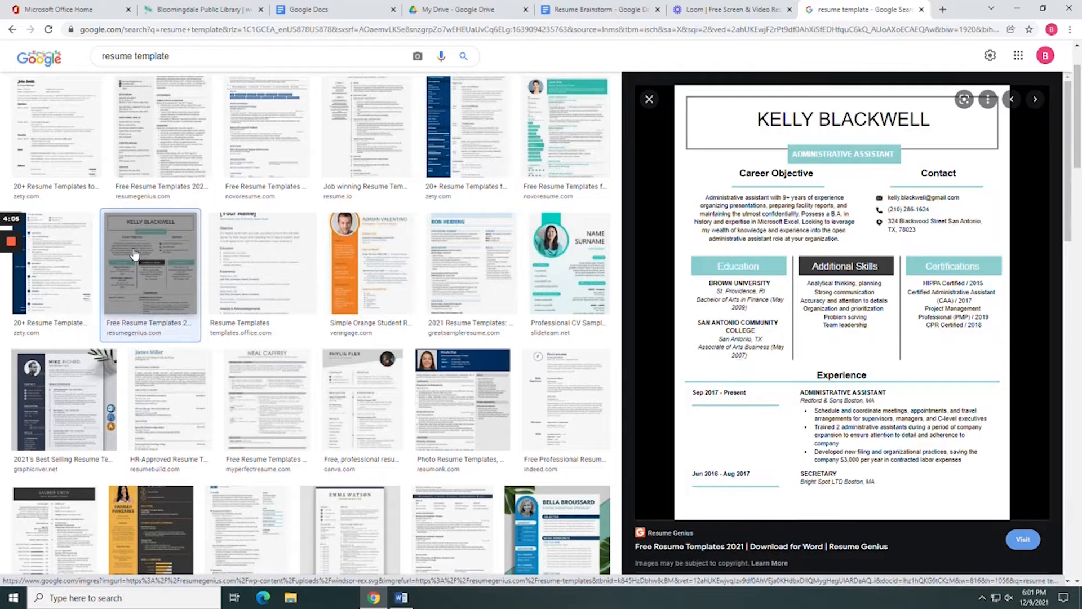
click(231, 265)
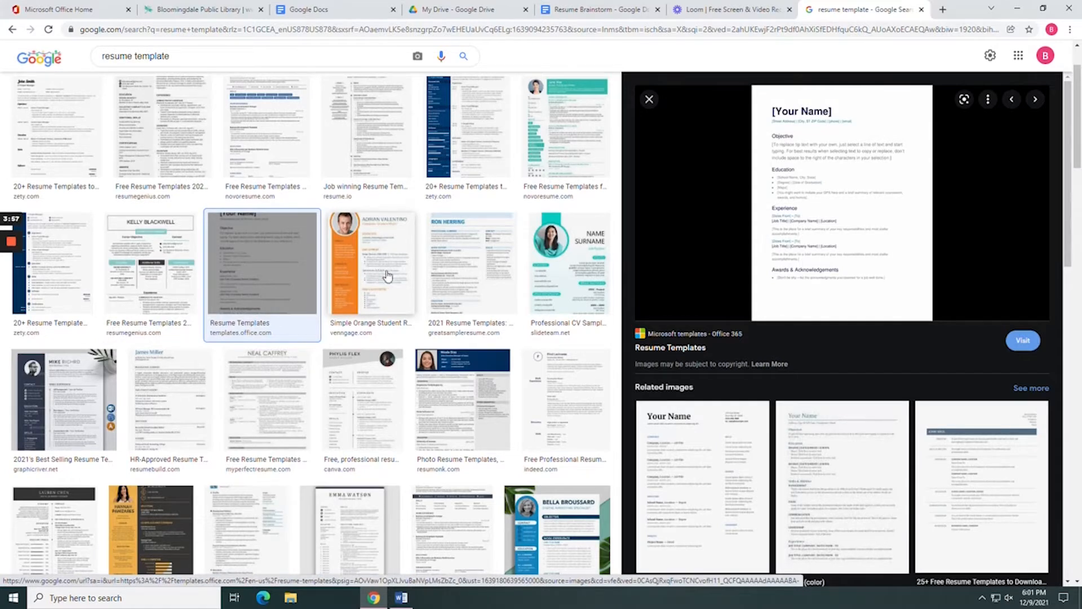
click(943, 10)
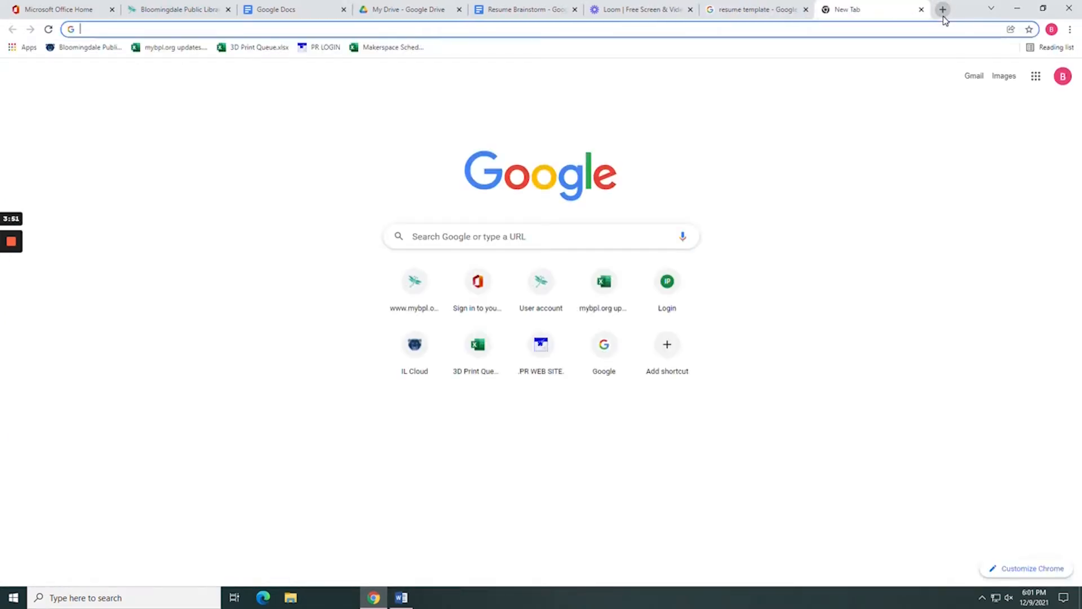
Load google.com and reach My Drive through the Google apps grid.
text(google)
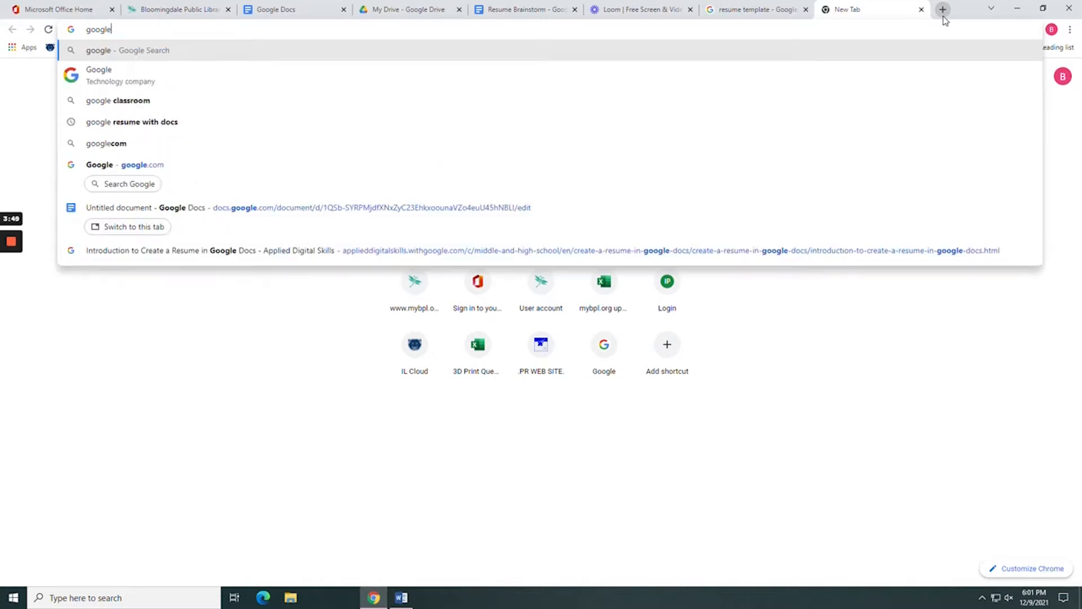
text(.com)
key(Return)
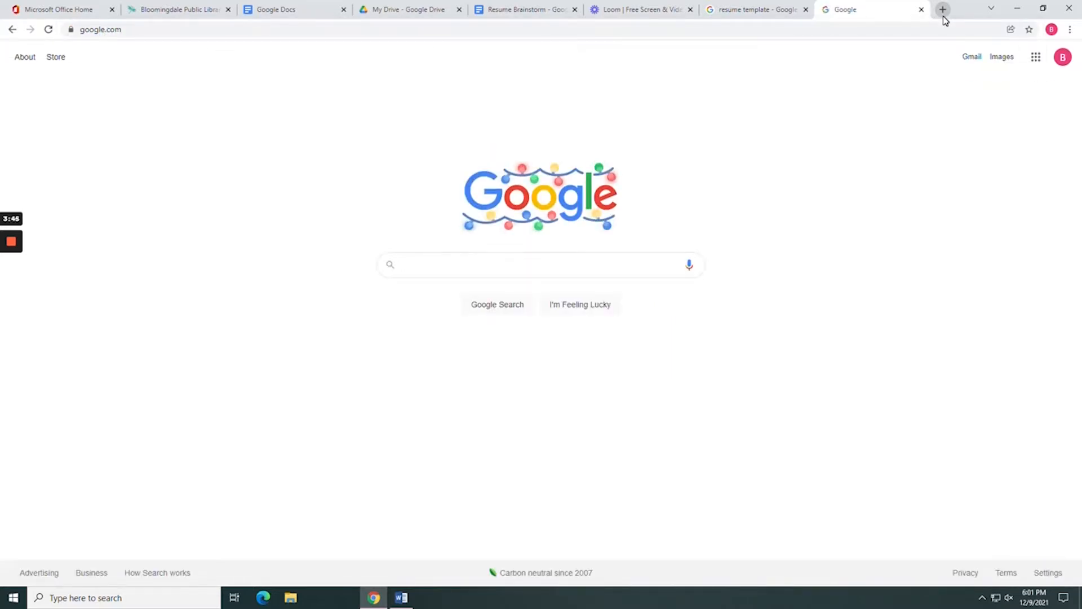
click(164, 29)
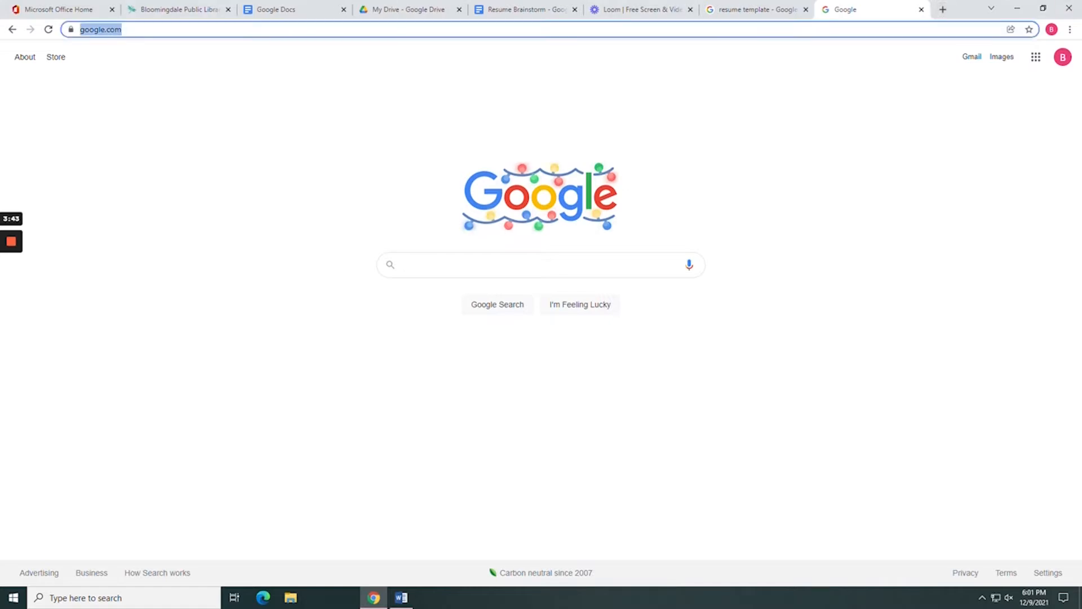
click(1043, 62)
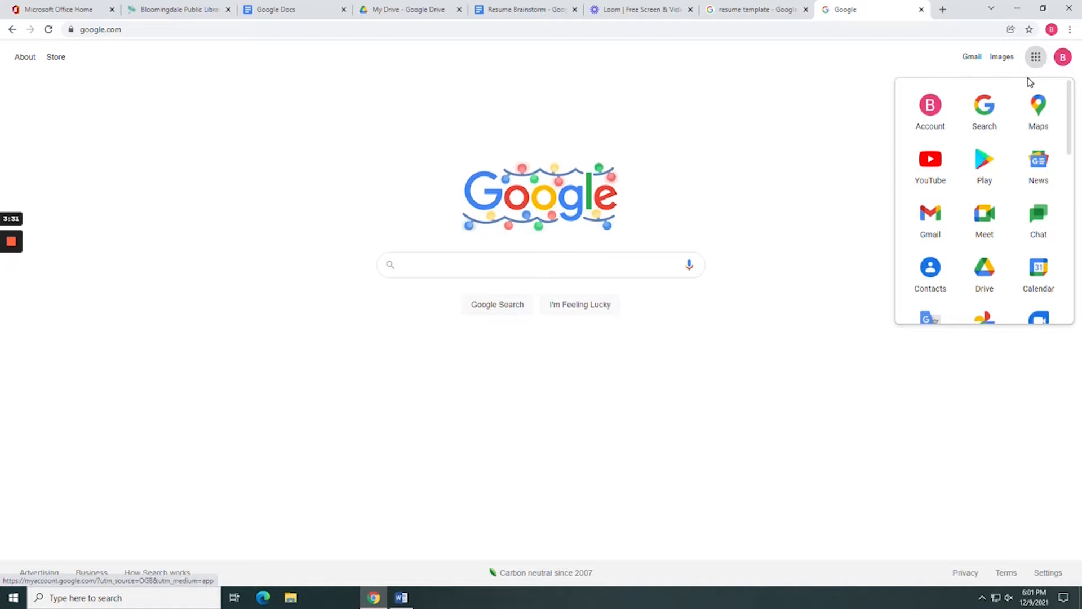
scroll(1009, 171, down, 2)
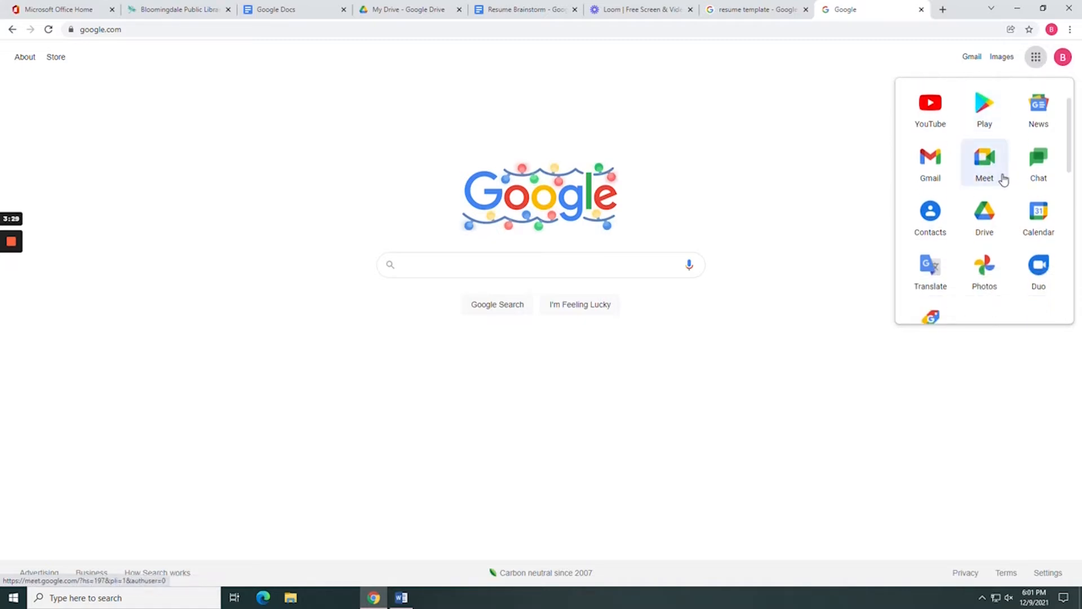
click(1000, 171)
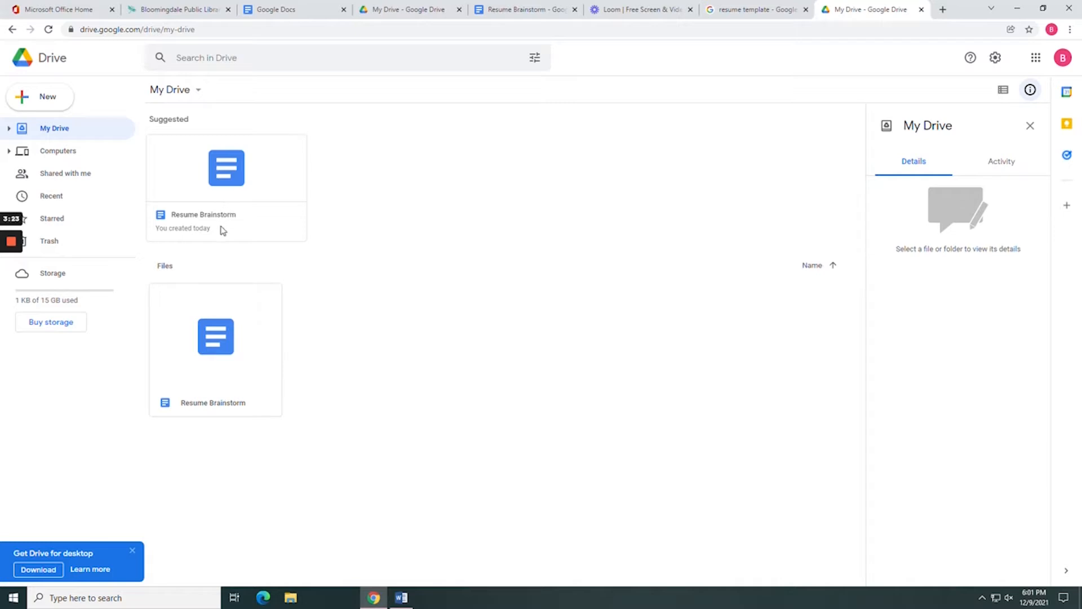
Create a blank Google Doc titled 'Resume Brainstorm', then switch to the Resume template tab.
click(46, 97)
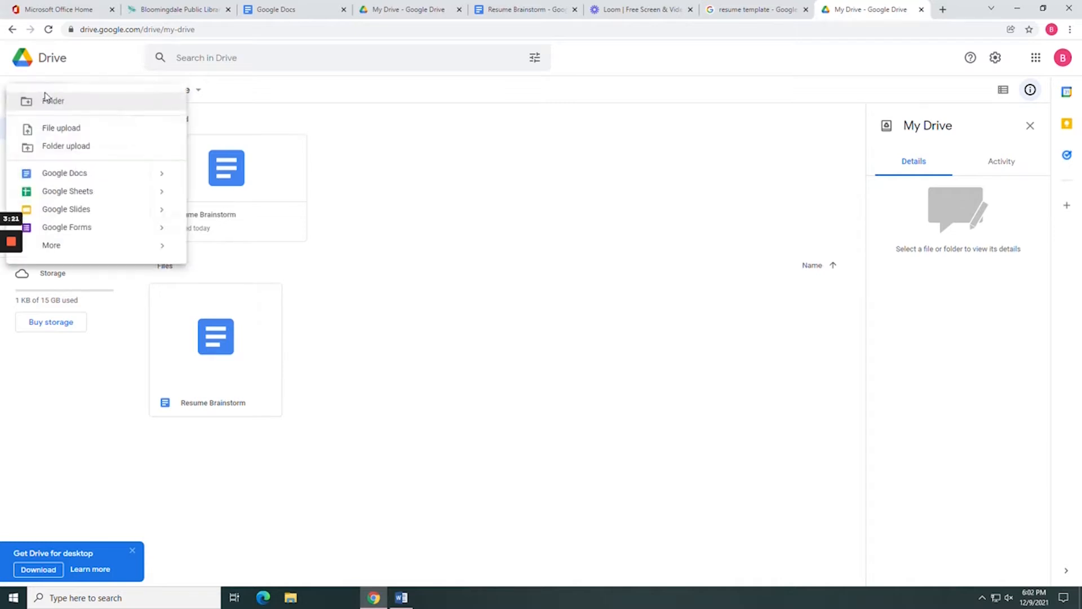
click(64, 175)
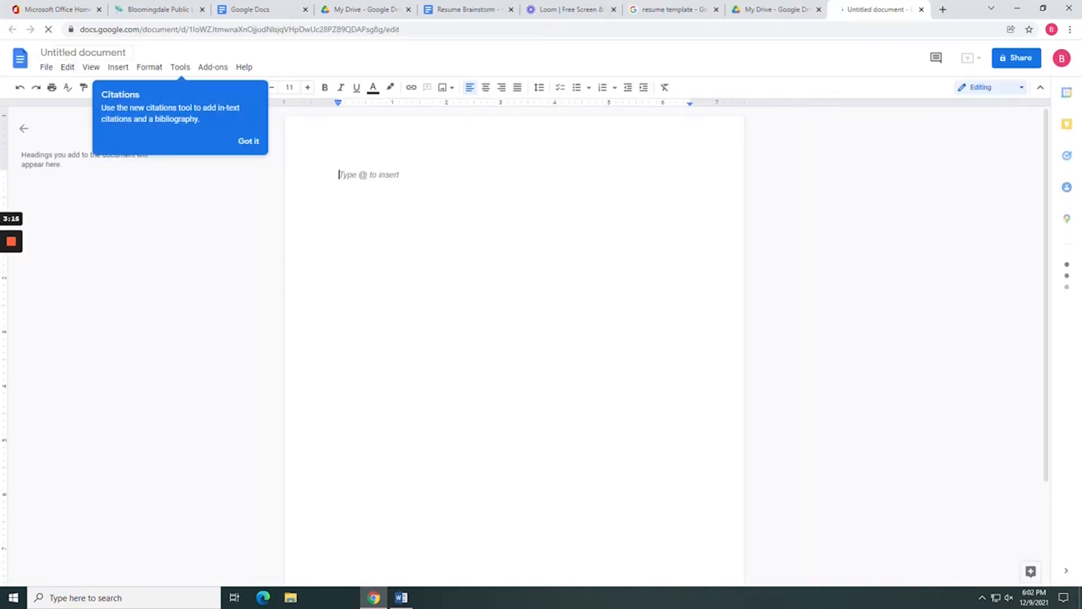
text(Resume Brain)
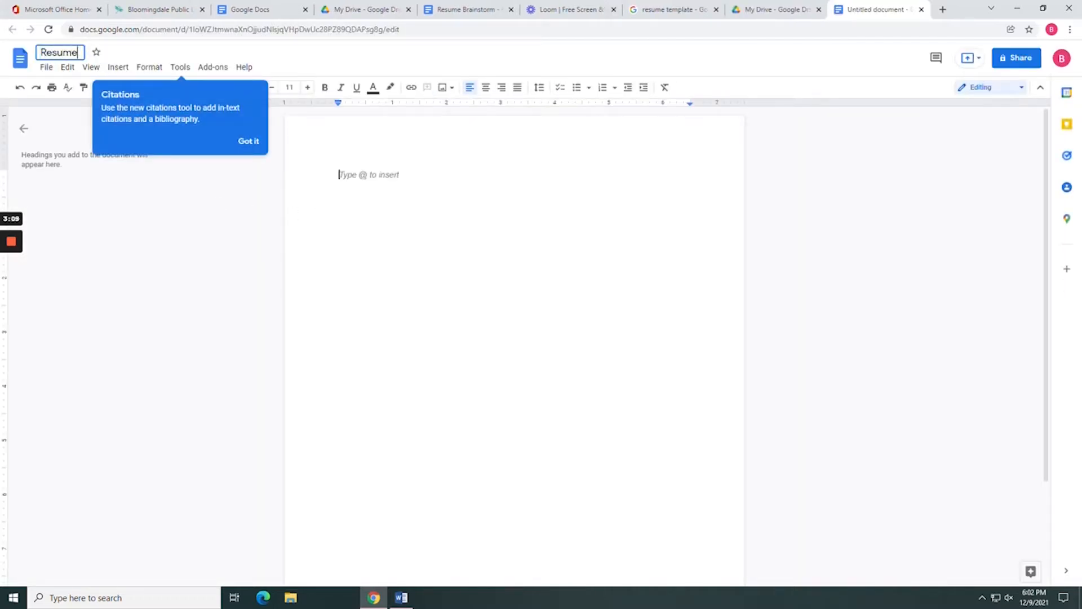
text(storm)
key(Return)
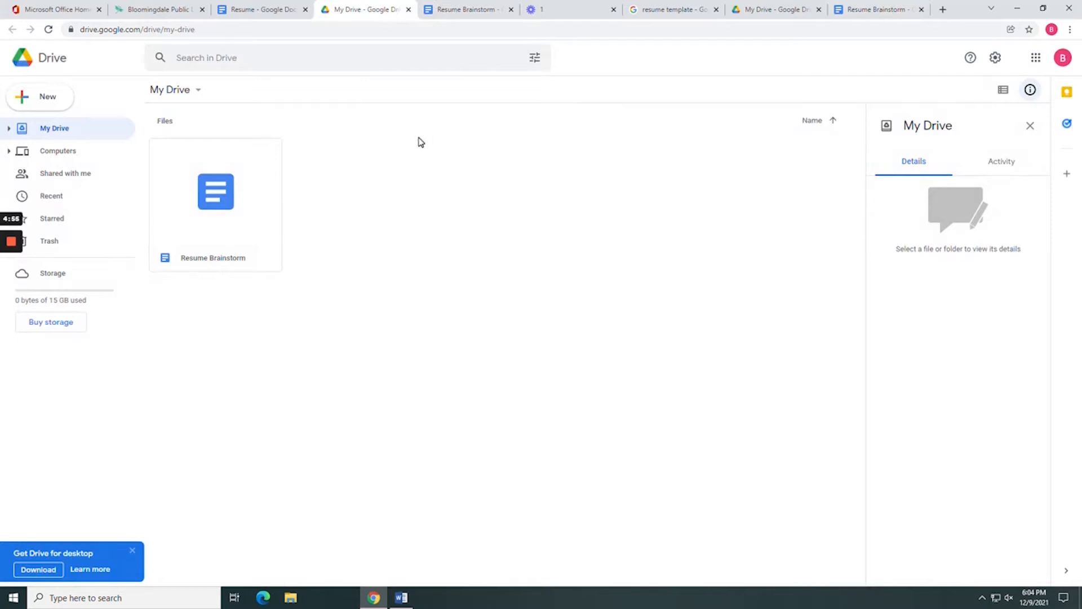
click(259, 9)
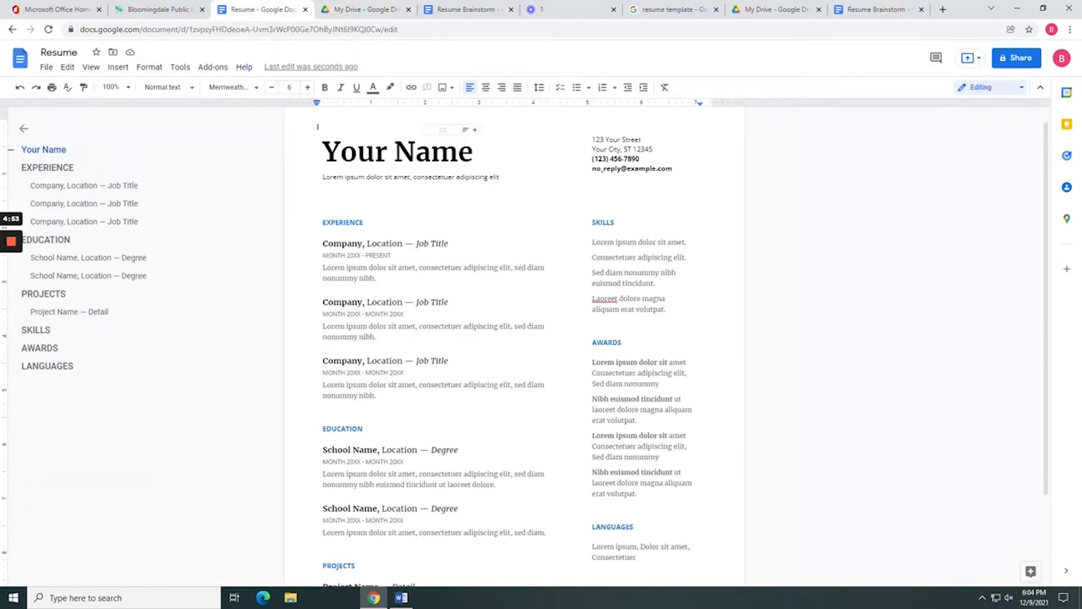
Review the Resume template's EXPERIENCE, EDUCATION and SKILLS headings, then return to Resume Brainstorm.
scroll(514, 347, down, 1)
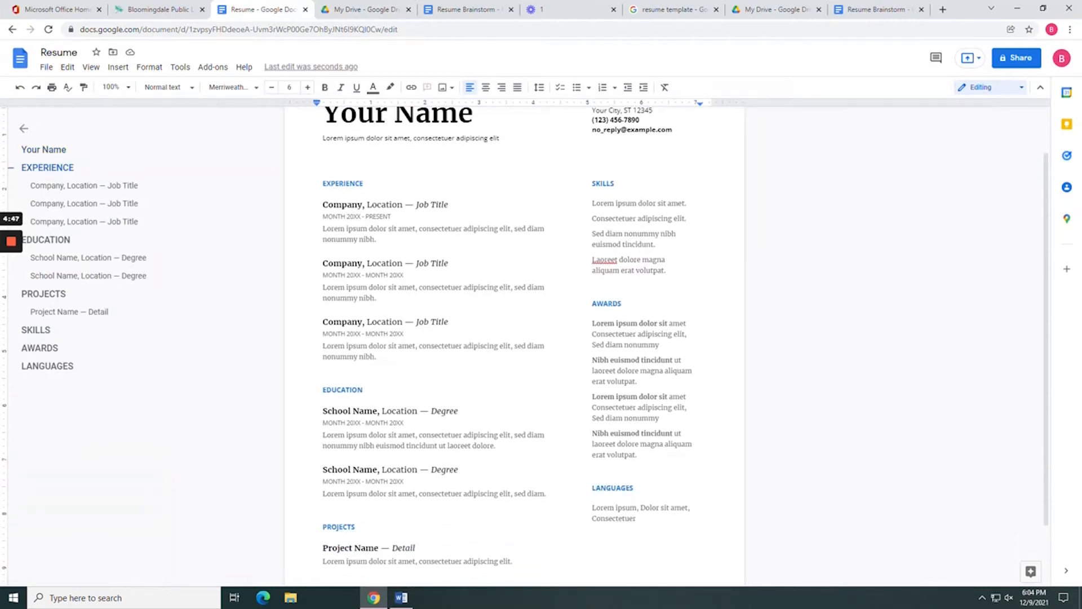
scroll(514, 338, down, 2)
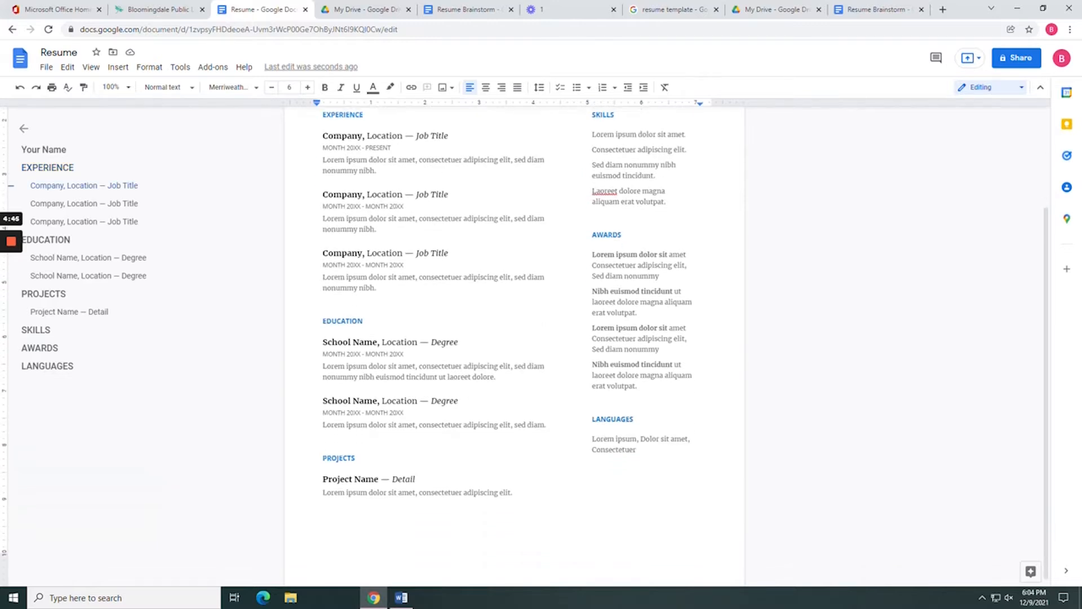
scroll(514, 338, up, 2)
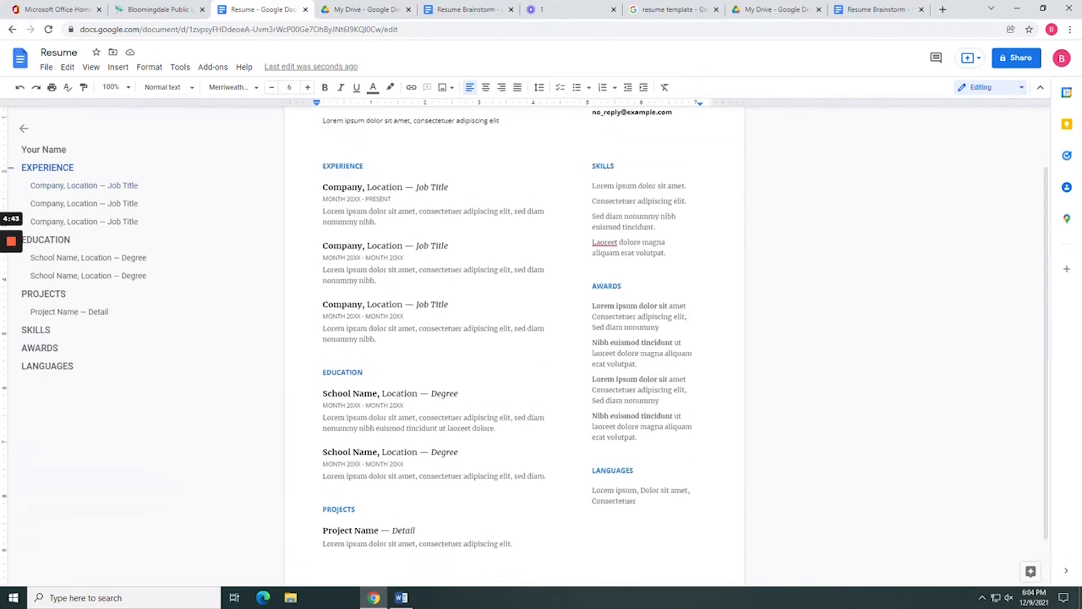
scroll(514, 338, up, 2)
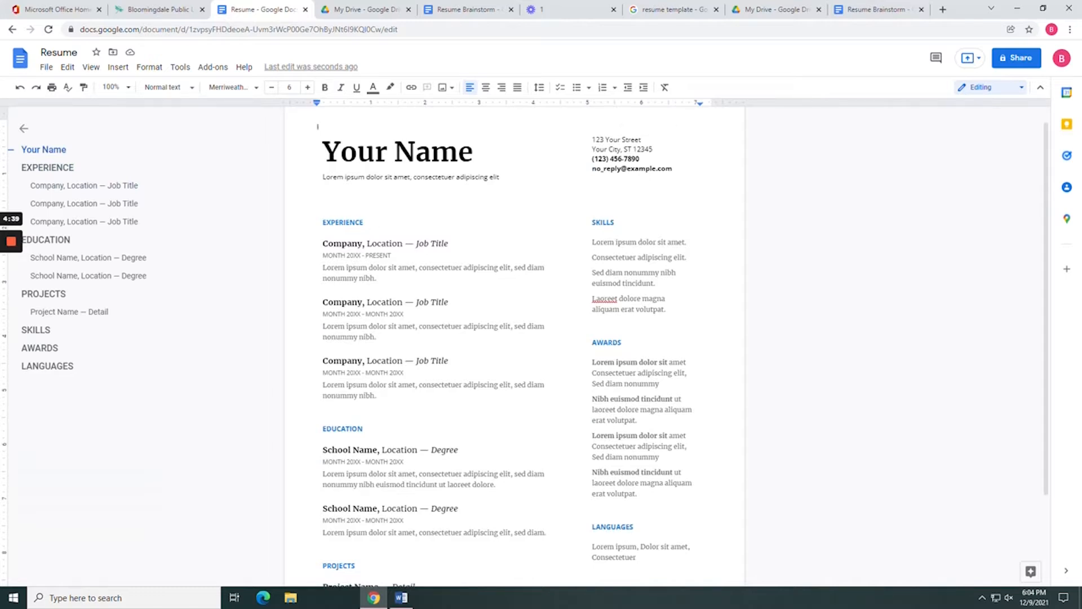
drag(364, 222, 326, 222)
drag(364, 429, 327, 429)
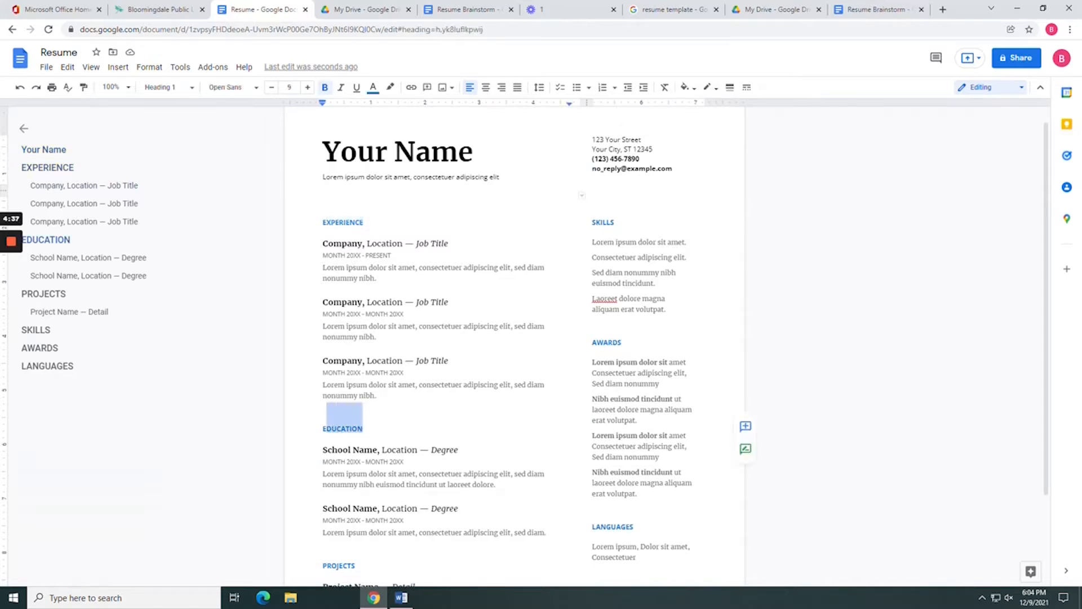
drag(615, 222, 596, 222)
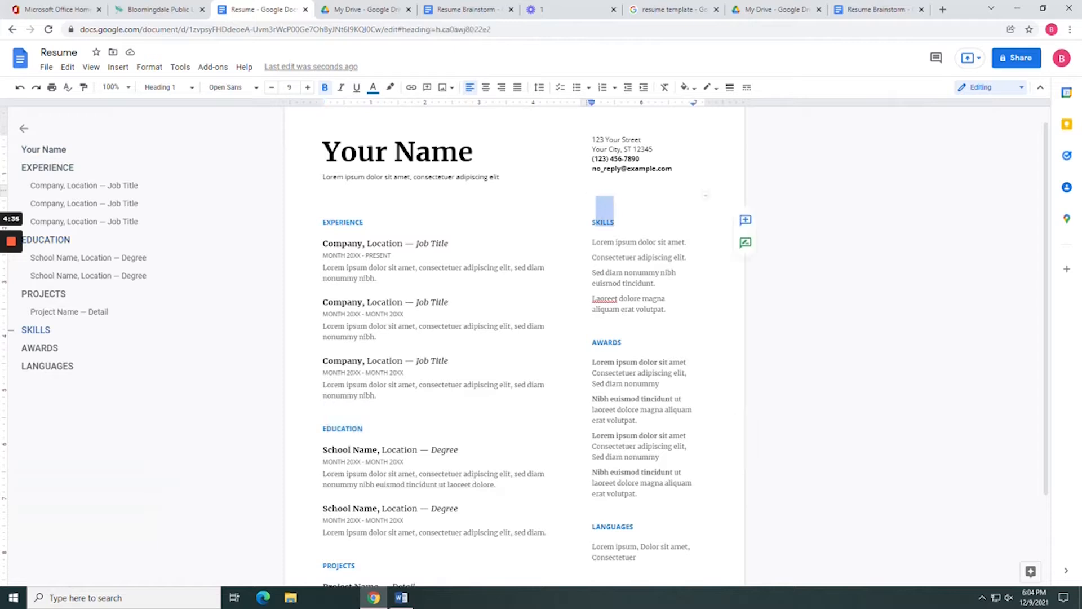
click(454, 9)
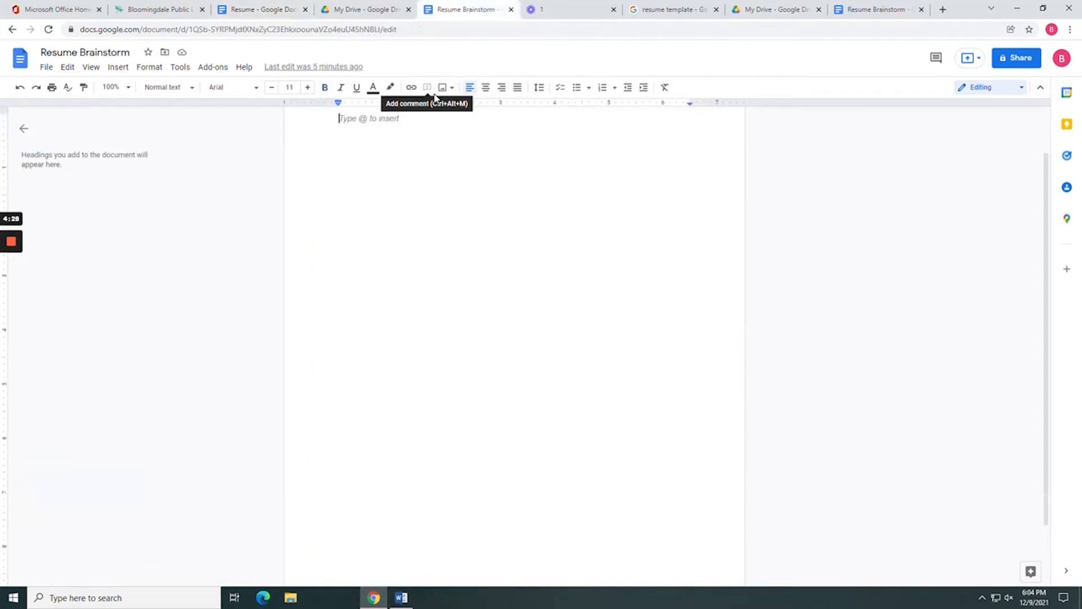
Type the applicant's name and finish the contact email address on the next line.
key(Return)
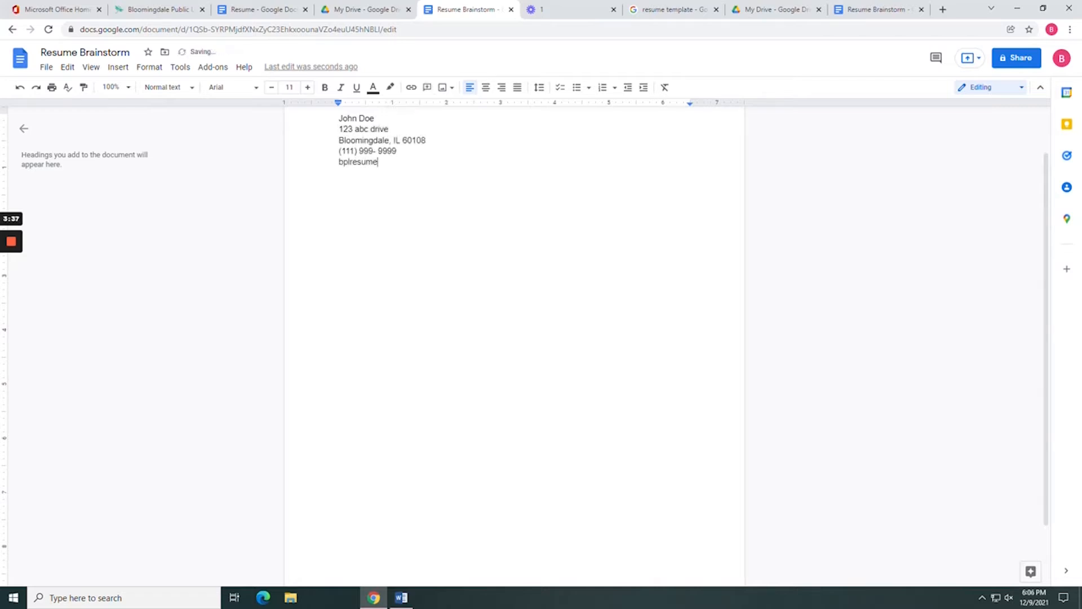
key(Return)
key(Return)
Add a 'Work Experience:' heading on a new line, correcting the typos.
text(Work Epe)
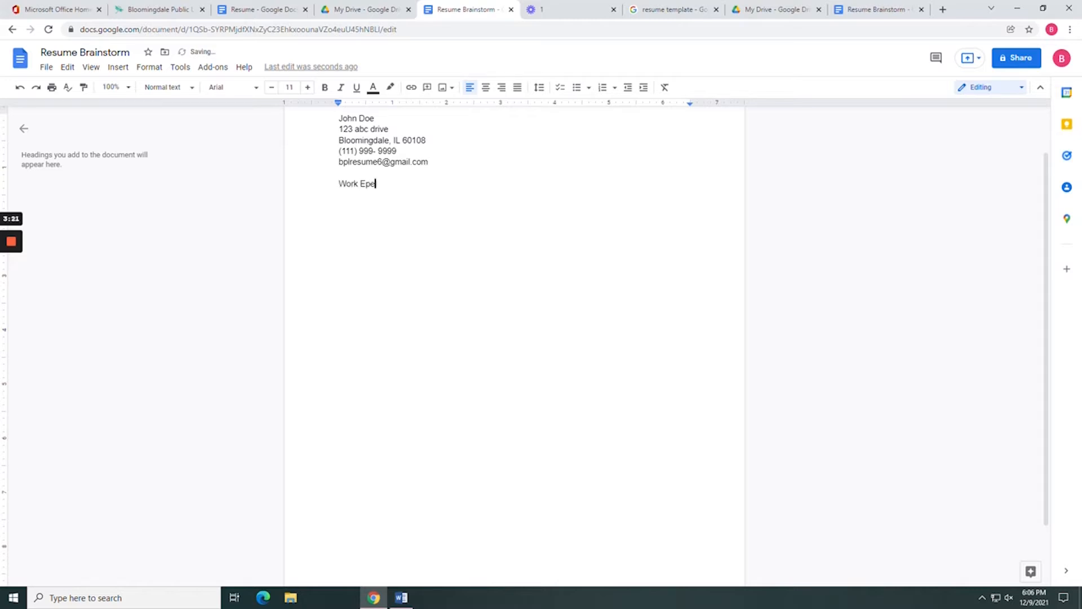
key(BackSpace)
key(BackSpace)
text(xperiences)
key(BackSpace)
text(:)
key(Return)
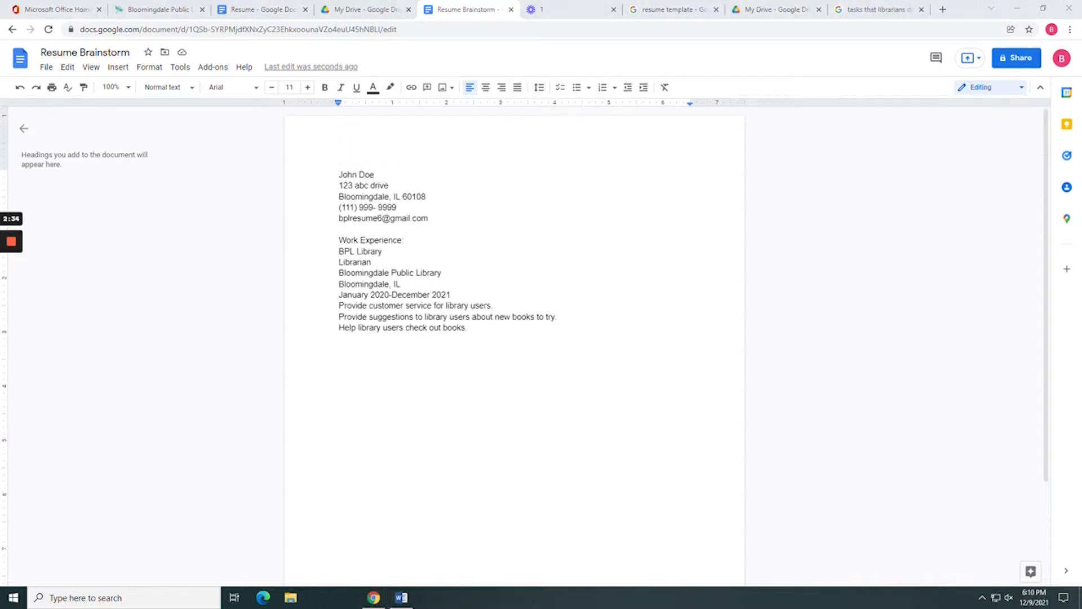
double_click(386, 252)
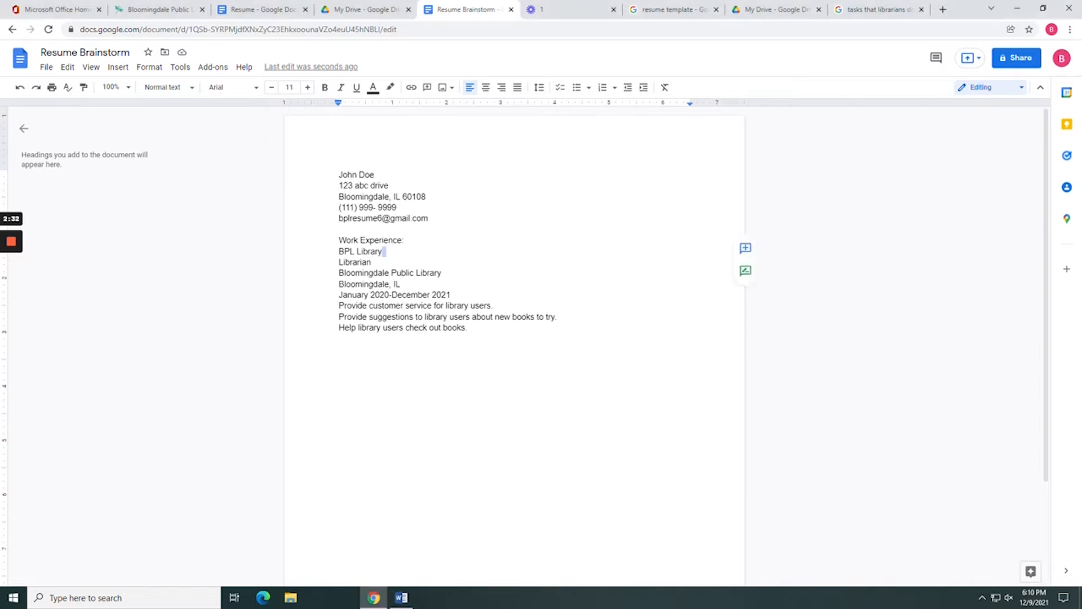
click(372, 262)
drag(372, 262, 338, 262)
drag(443, 273, 339, 273)
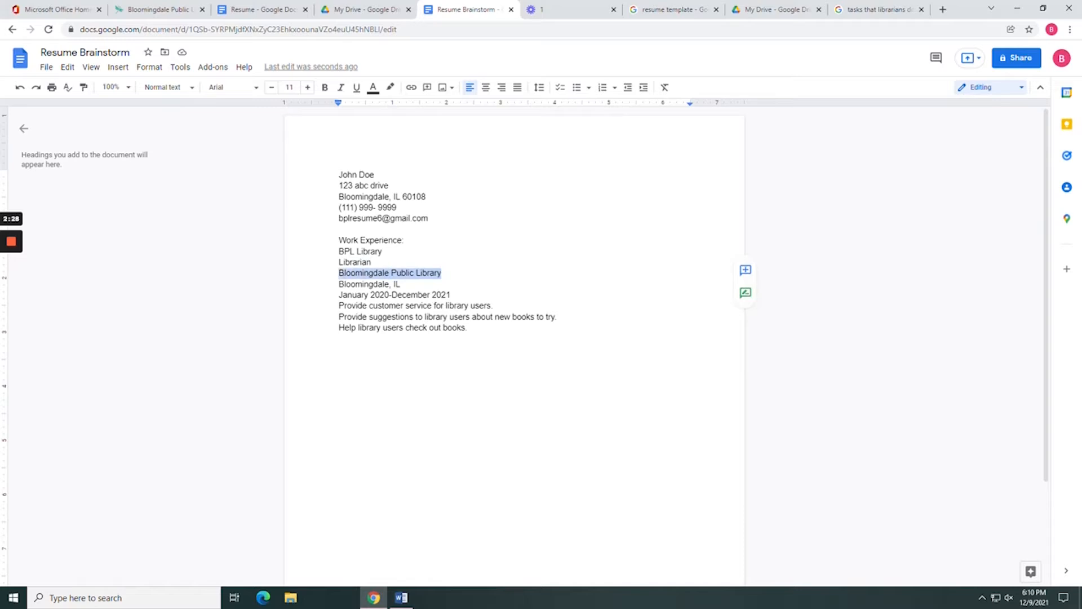
drag(401, 284, 338, 284)
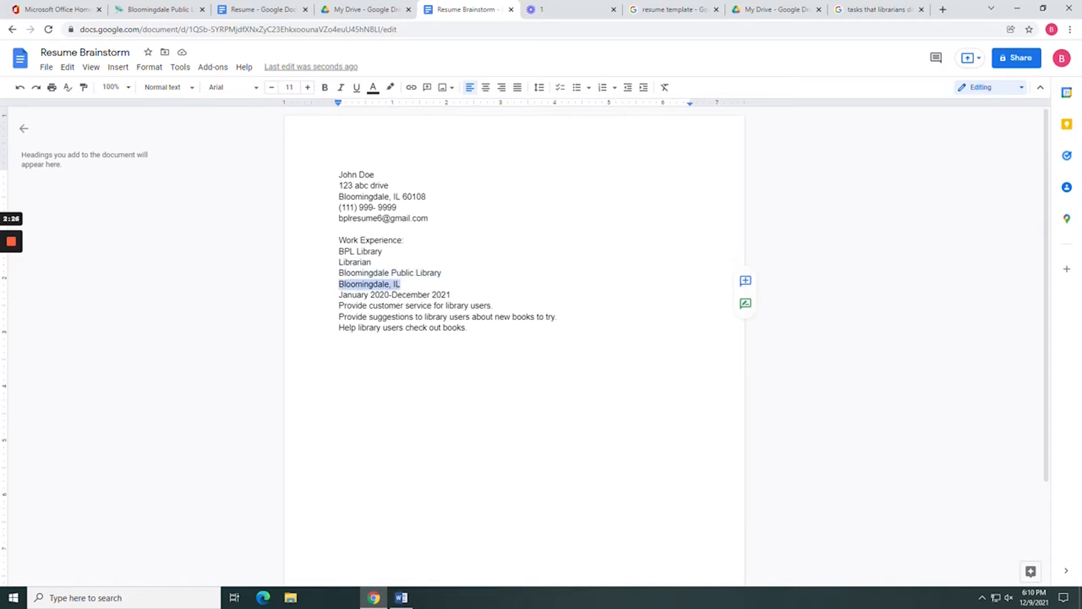
drag(451, 295, 338, 295)
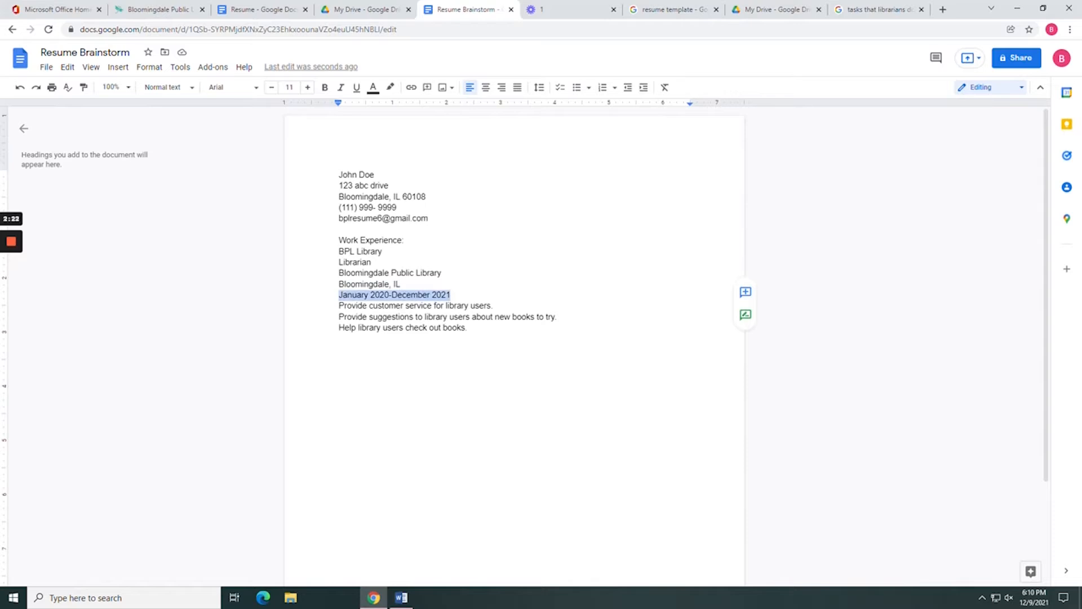
drag(491, 306, 471, 327)
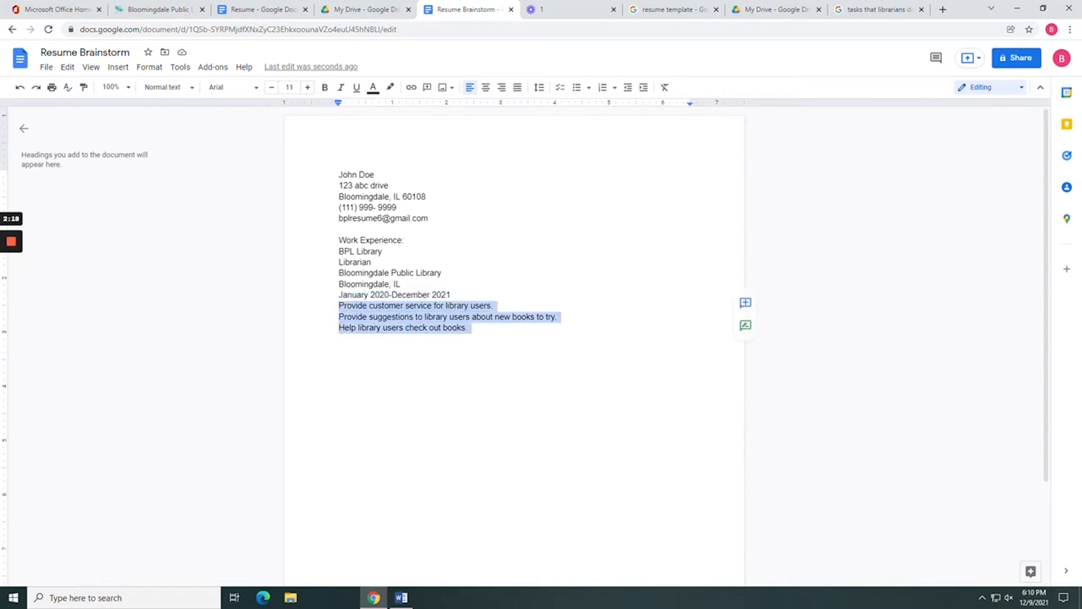
click(443, 273)
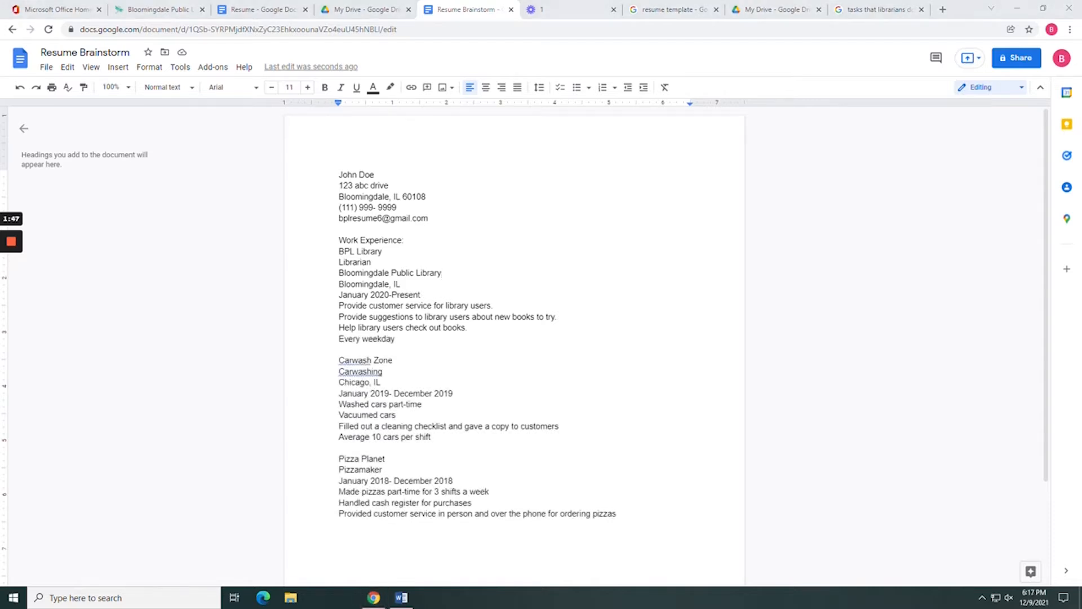
Dismiss the Carwash spelling suggestion and add an Education heading after the Pizza Planet entry.
click(363, 360)
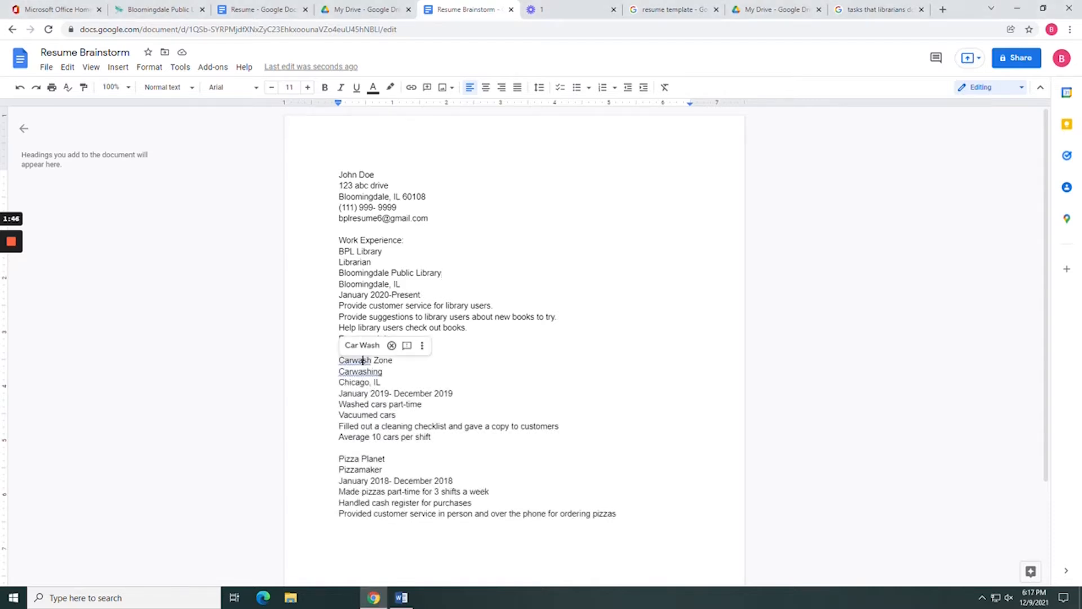
click(384, 470)
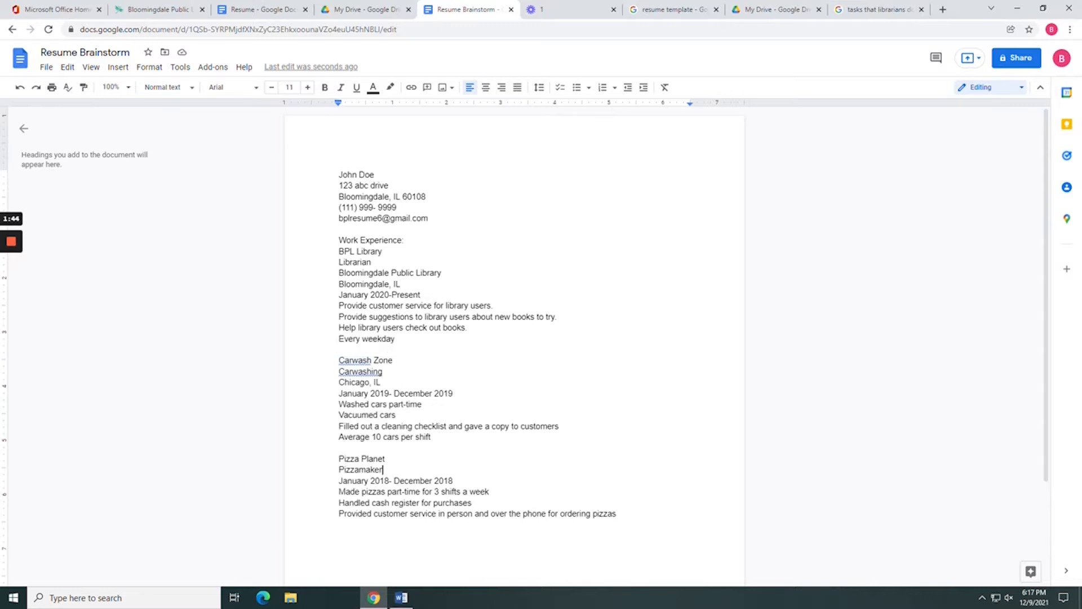
click(401, 514)
key(Return)
key(Return)
text(Education History)
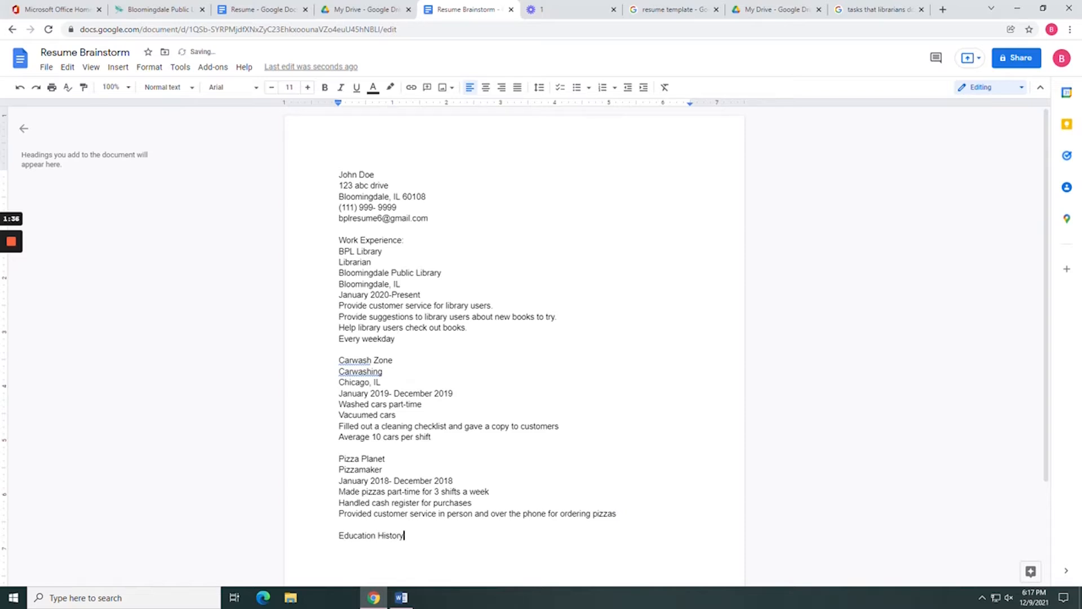
key(BackSpace)
key(BackSpace)
key(BackSpace)
key(BackSpace)
key(BackSpace)
key(BackSpace)
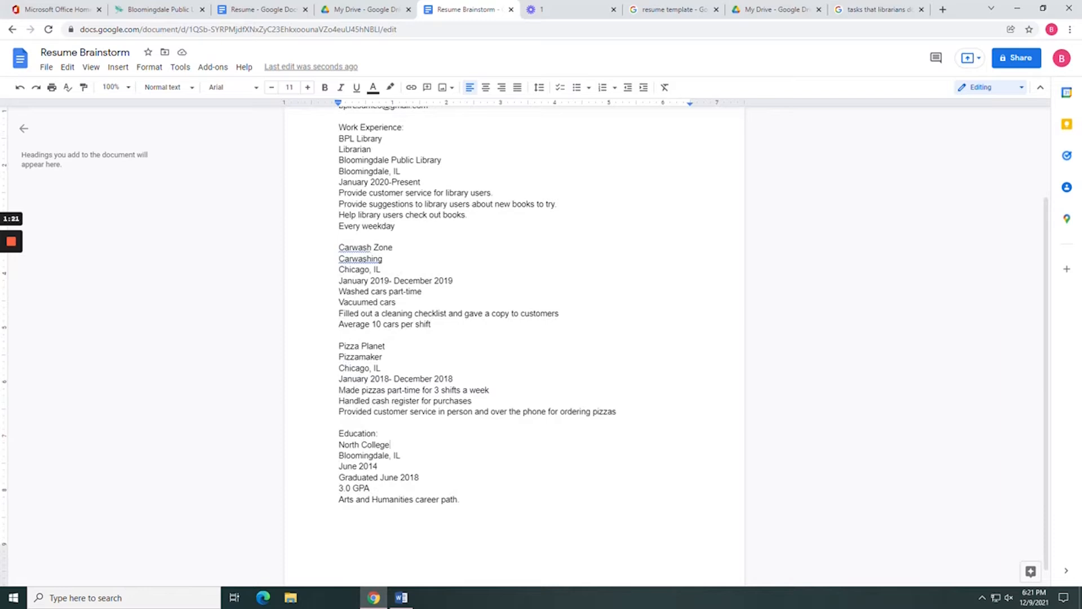
Select the Education location, June 2014 start, Graduated June 2018 and career path lines.
click(401, 455)
key(shift+Left)
key(shift+Left)
key(shift+Left)
key(shift+Left)
key(shift+Left)
key(shift+Left)
key(shift+Left)
key(shift+Left)
key(shift+Left)
key(shift+Left)
key(shift+Left)
key(shift+Left)
key(shift+Left)
key(shift+Left)
key(shift+Left)
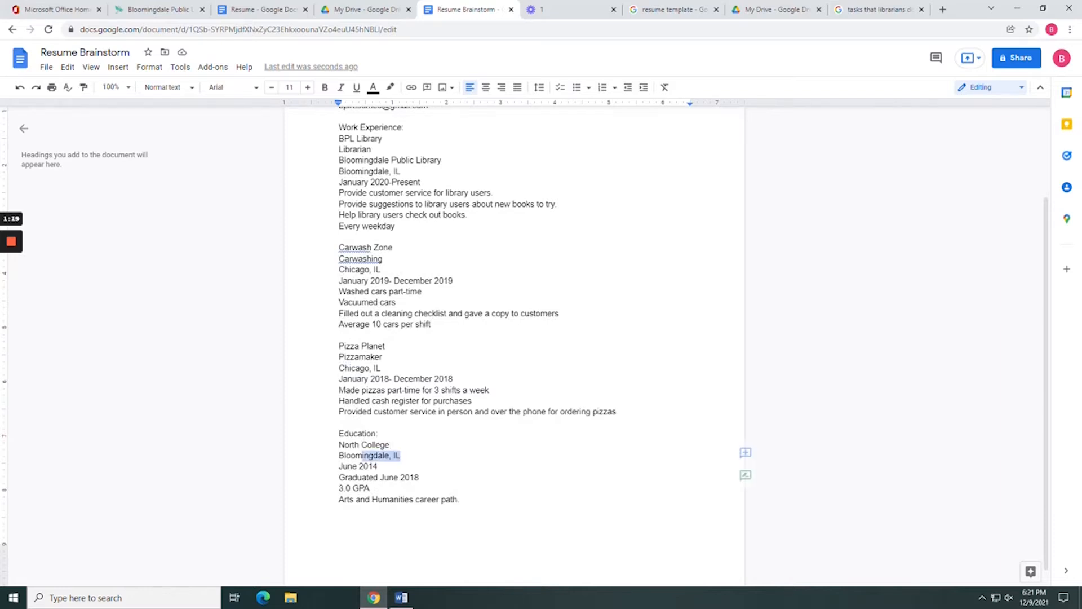
drag(379, 467, 339, 467)
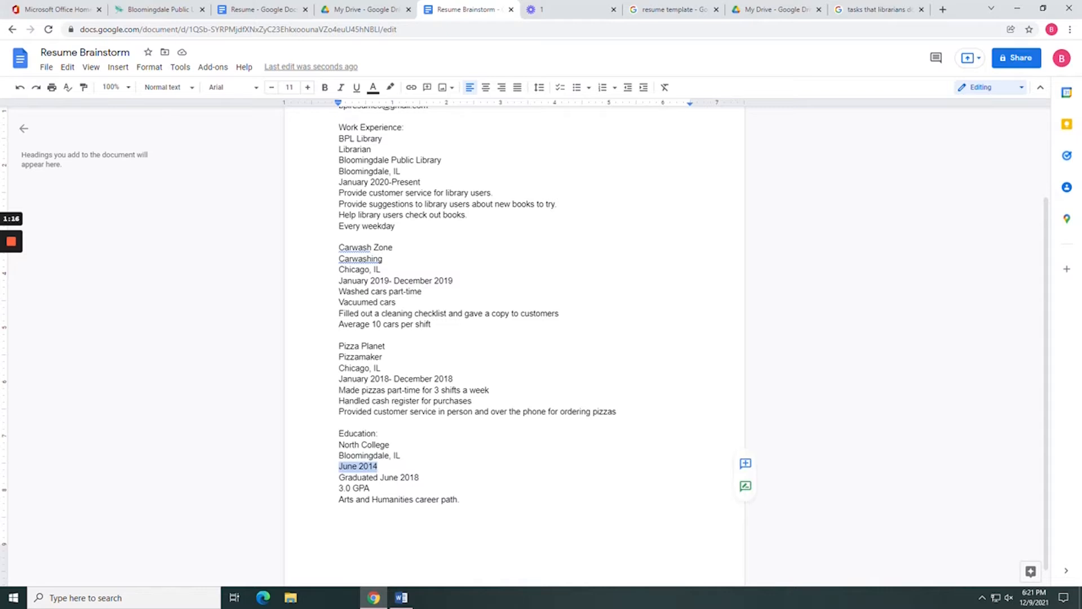
drag(419, 477, 338, 488)
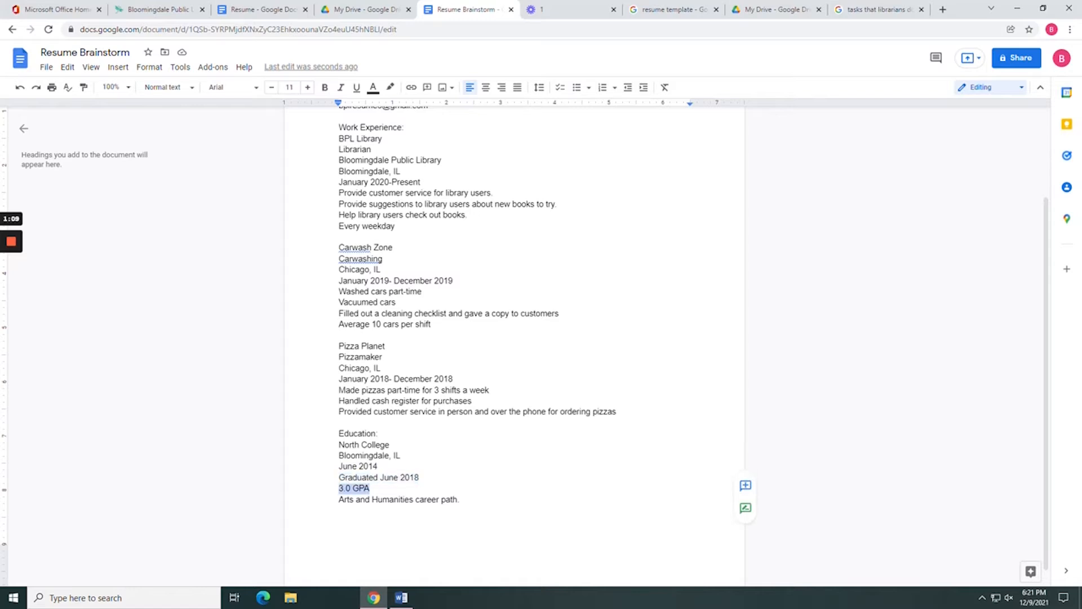
click(460, 499)
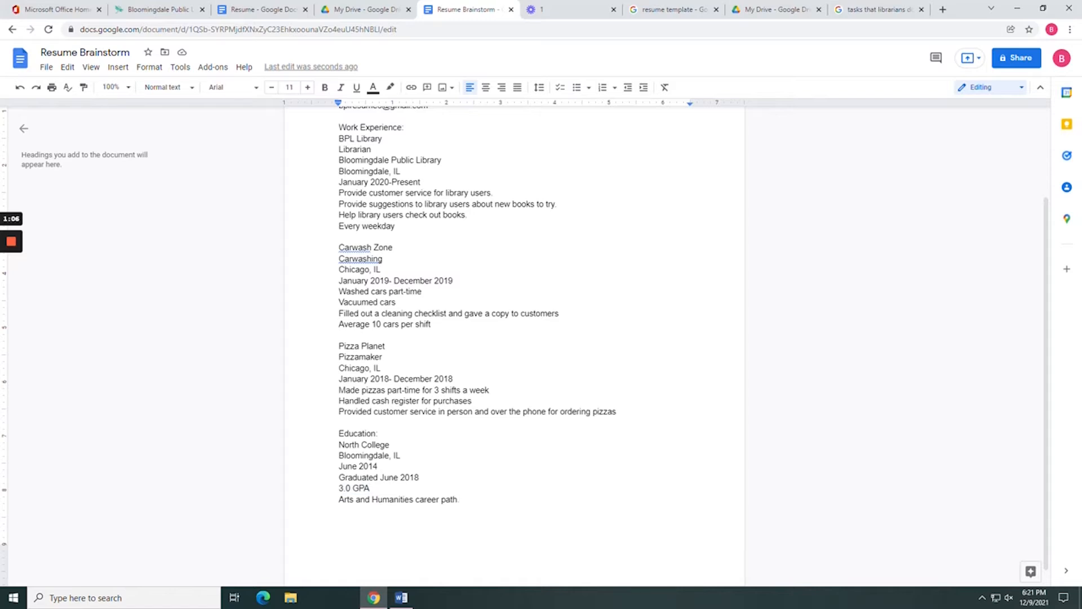
drag(460, 499, 339, 500)
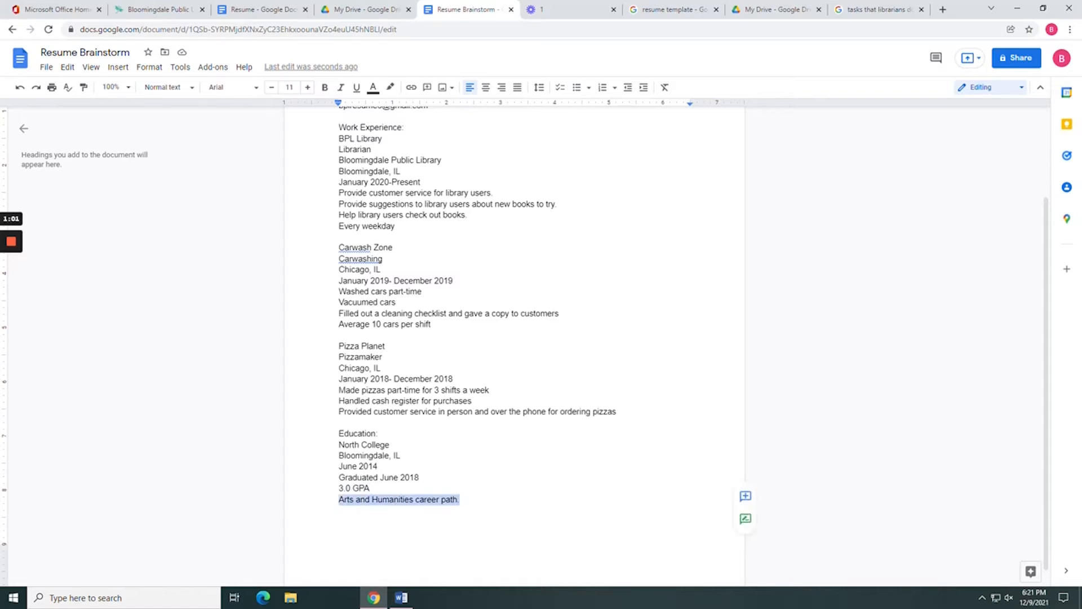
click(460, 499)
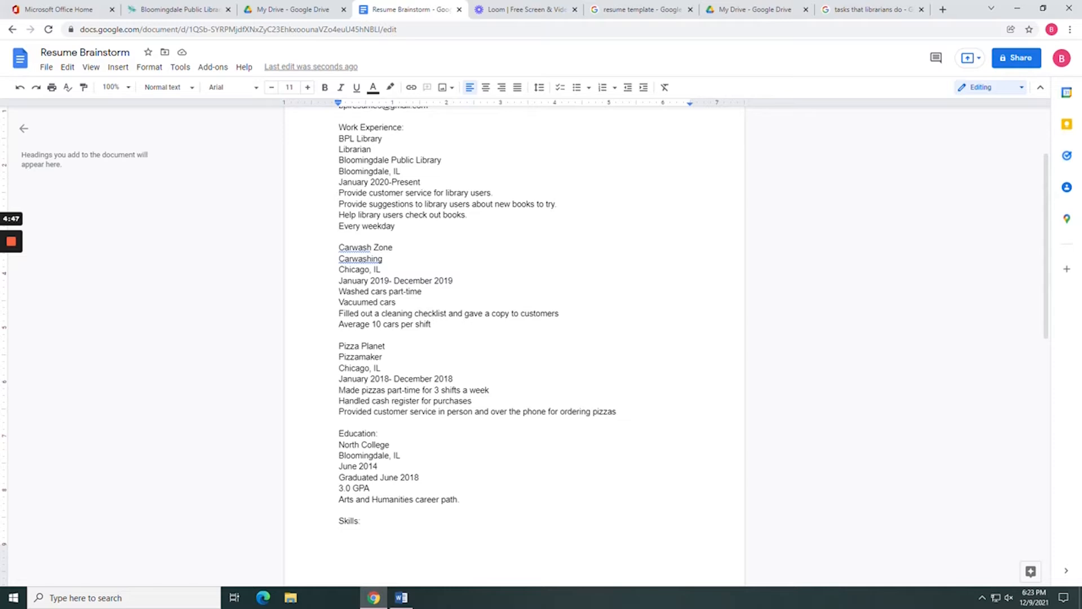
Type 'Hard Skills' and 'Soft Skills' placeholder lines under Skills.
text(Hard Skills)
key(Return)
text(So)
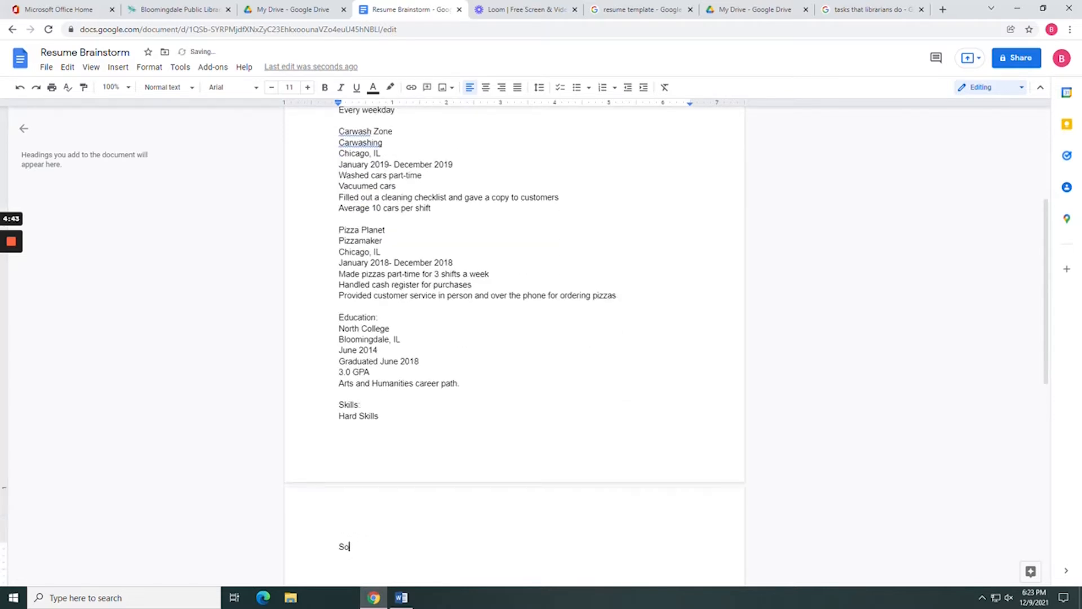
text(ft Skills)
scroll(474, 485, up, 1)
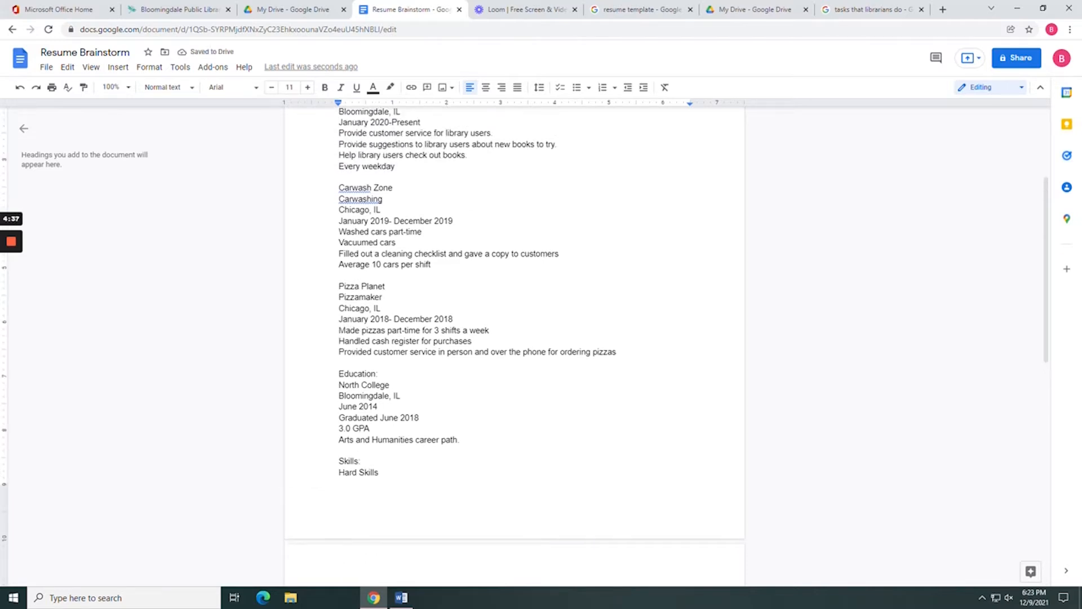
scroll(473, 485, down, 1)
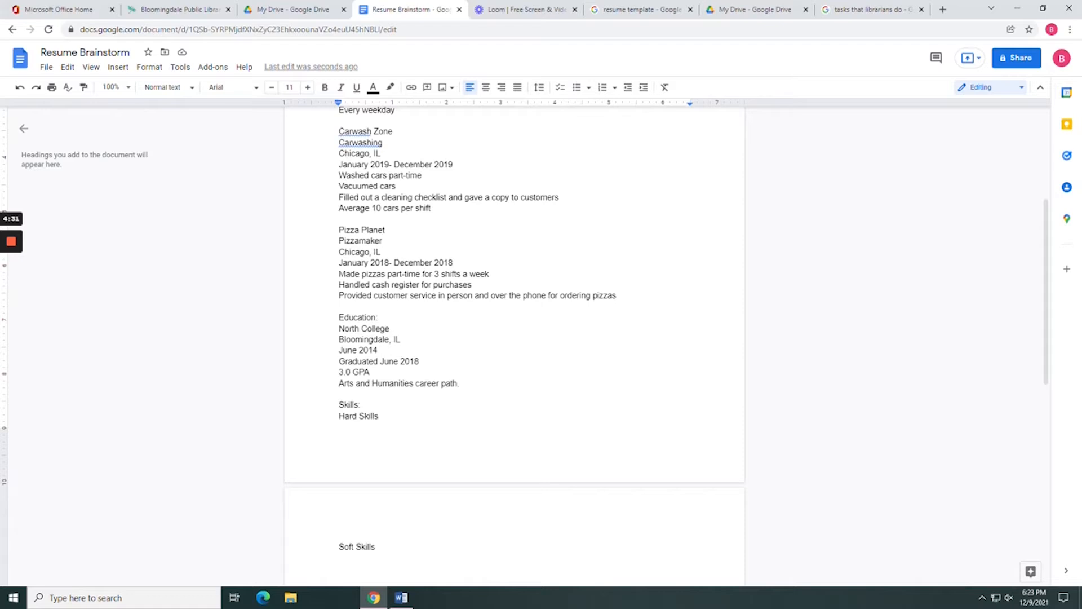
scroll(514, 338, down, 1)
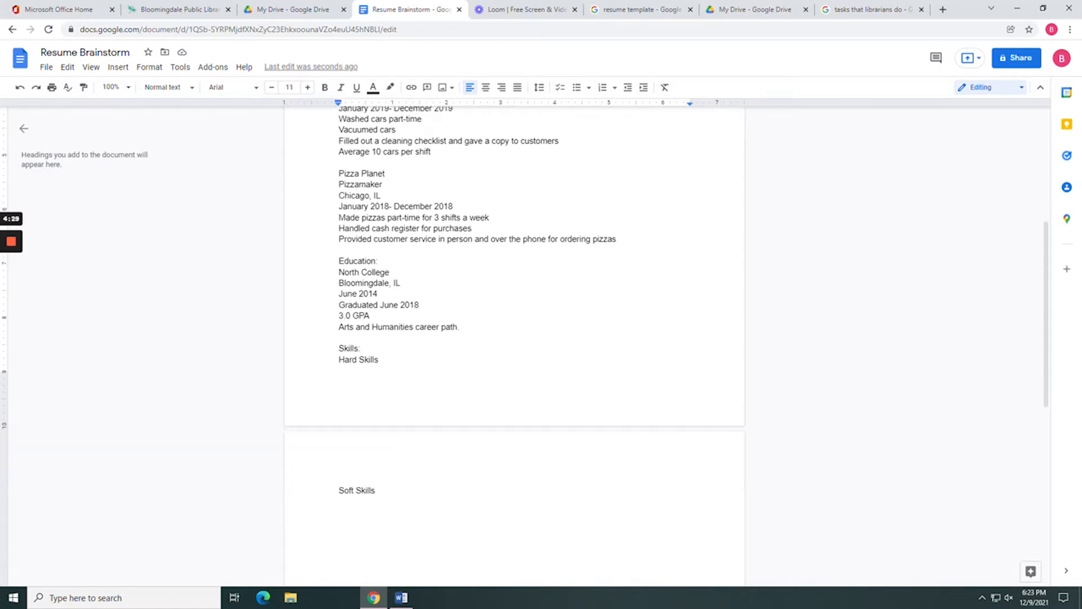
click(376, 490)
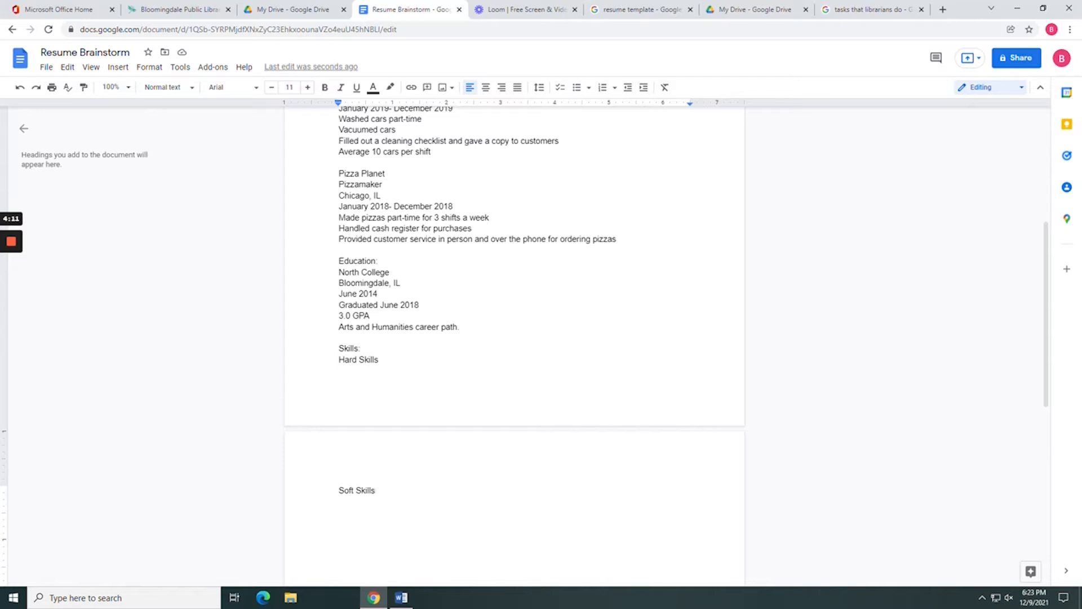
Replace the placeholders with the skills 'Cheerful' and 'Takes good photos'.
drag(375, 491, 339, 360)
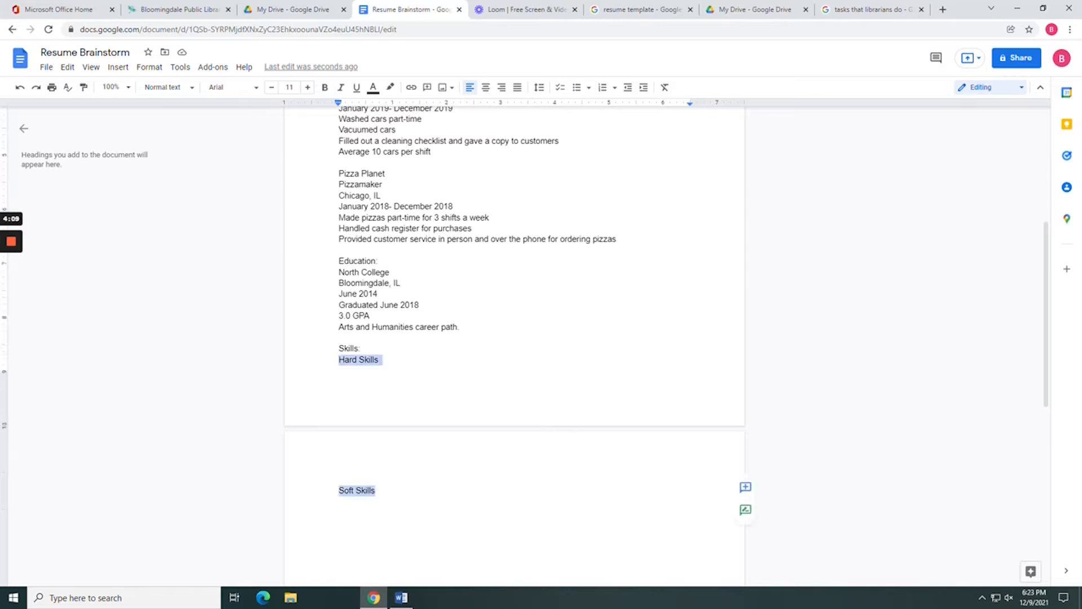
text(Cheerful)
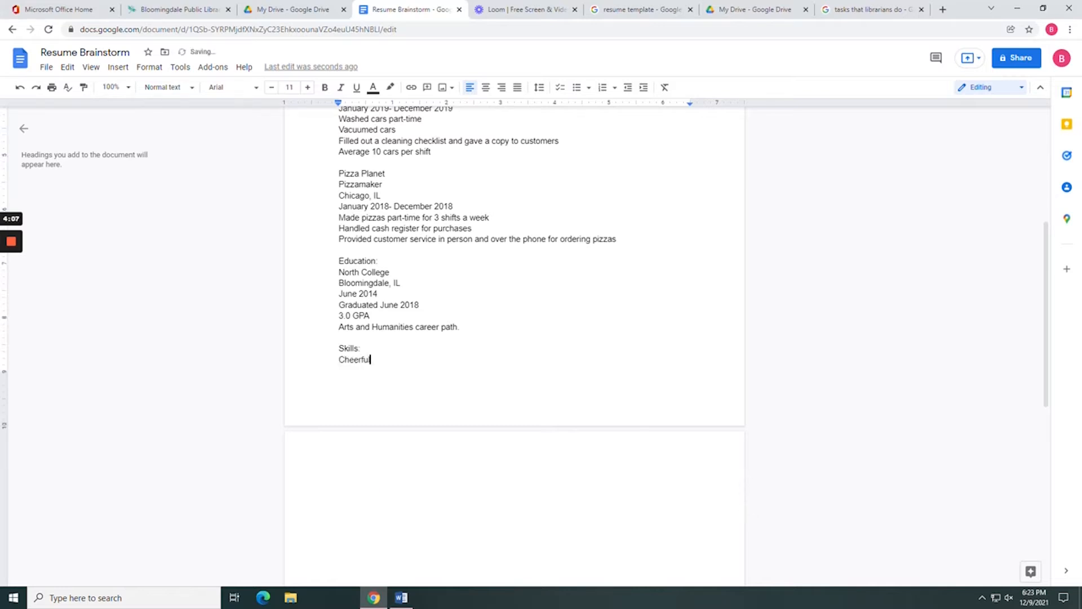
key(Return)
text(Takes g)
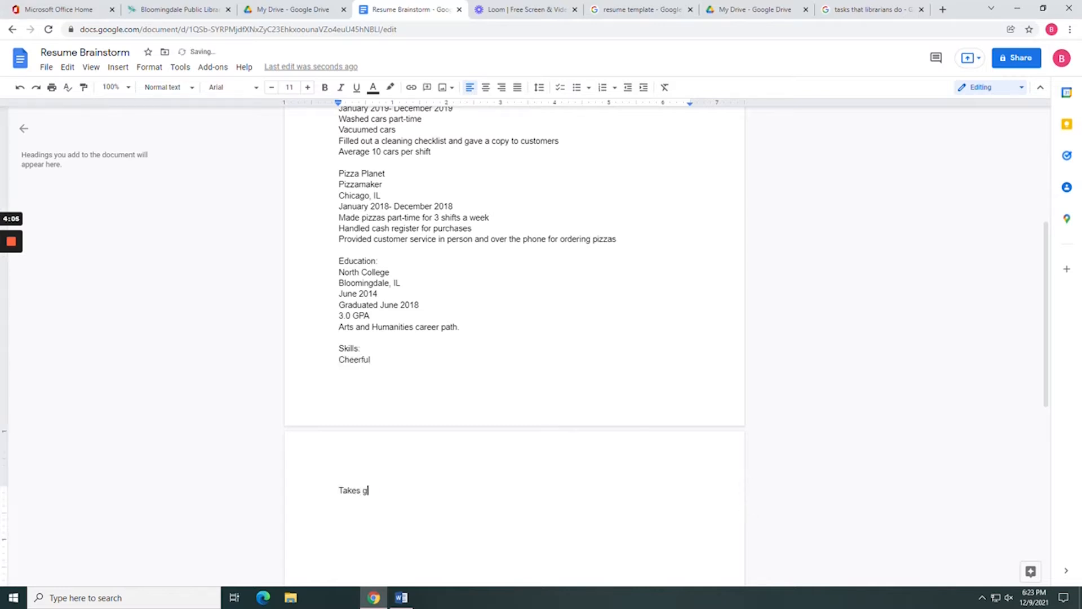
text(ood photos)
key(Return)
Search Google for 'resume skills' in a new browser tab.
click(943, 9)
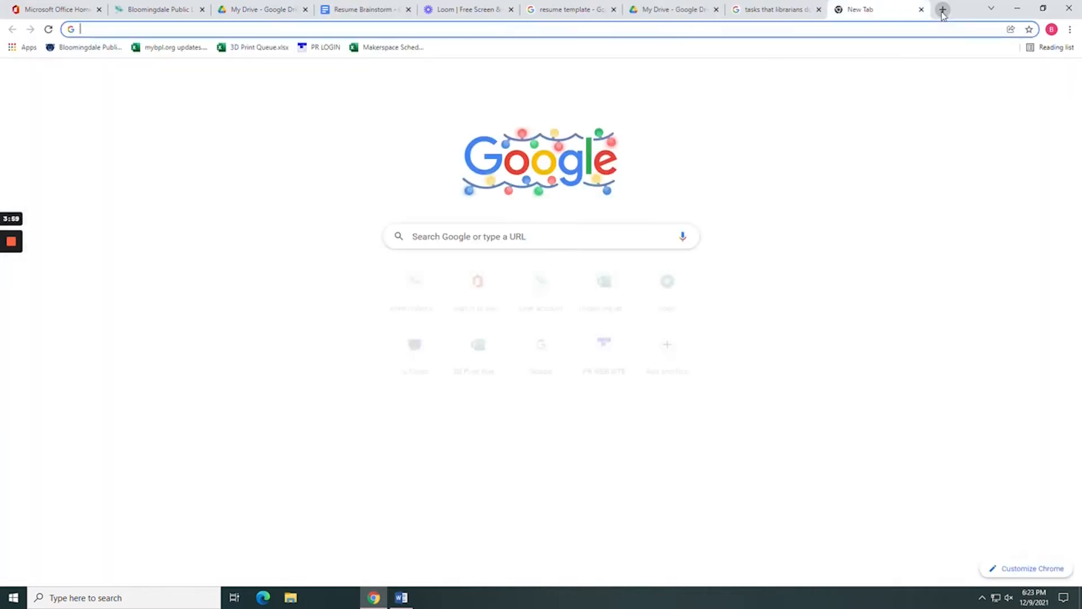
text(resume)
key(BackSpace)
key(BackSpace)
key(BackSpace)
key(BackSpace)
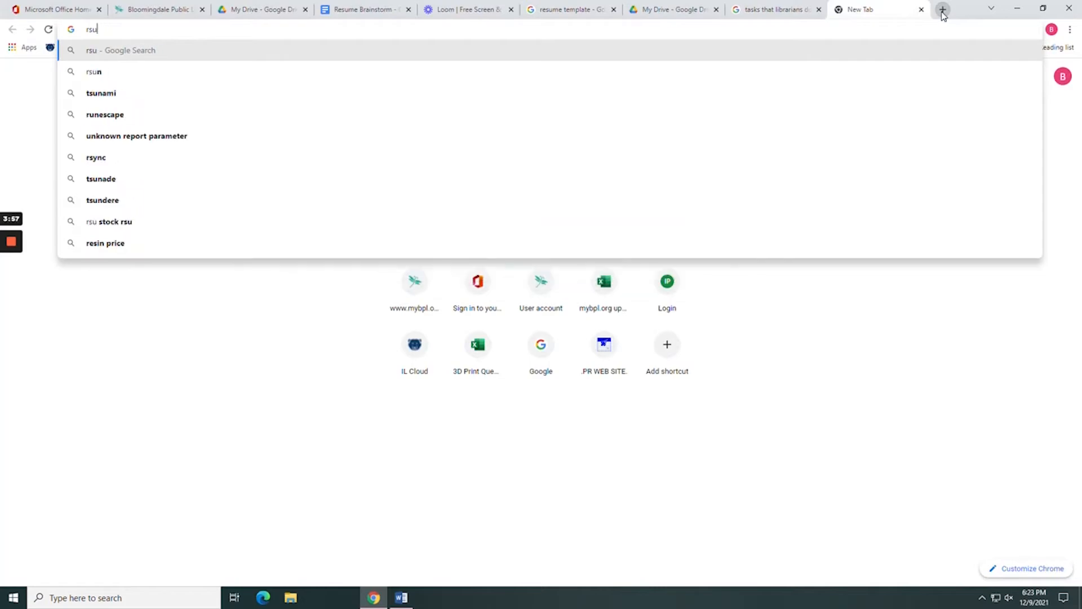
text(esume skills)
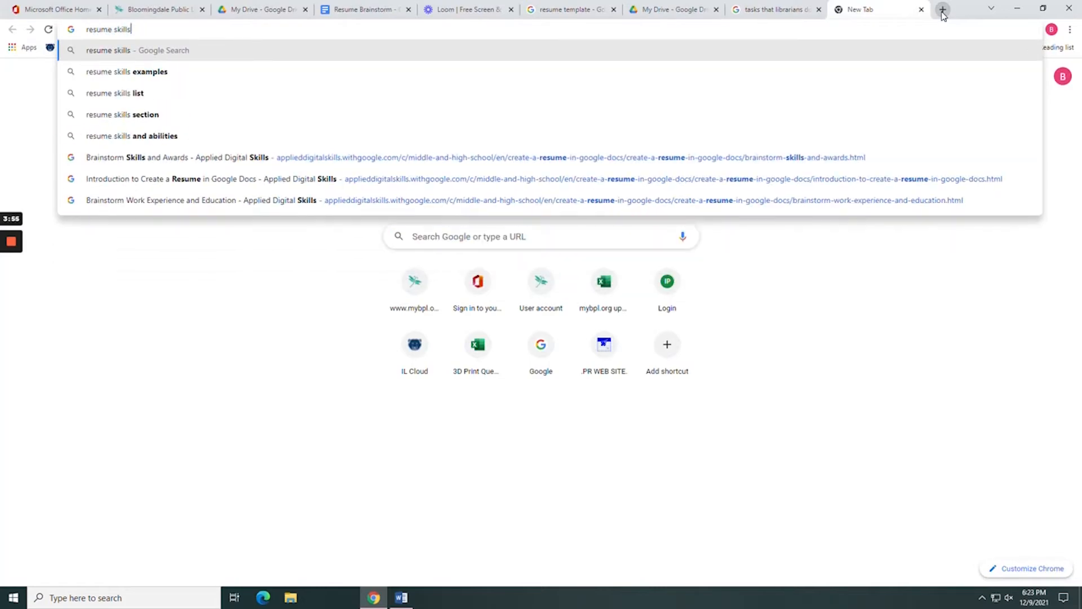
key(Return)
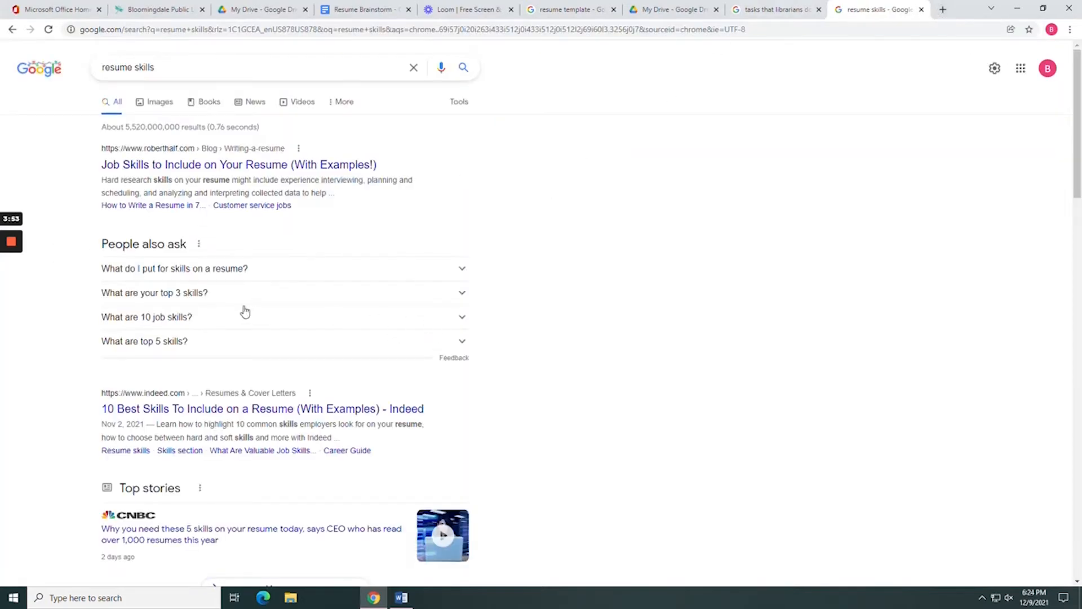
List 'Member of the yearbook club', 'Employee of the month' and 'Teniis Varsity team' as awards.
text(embe)
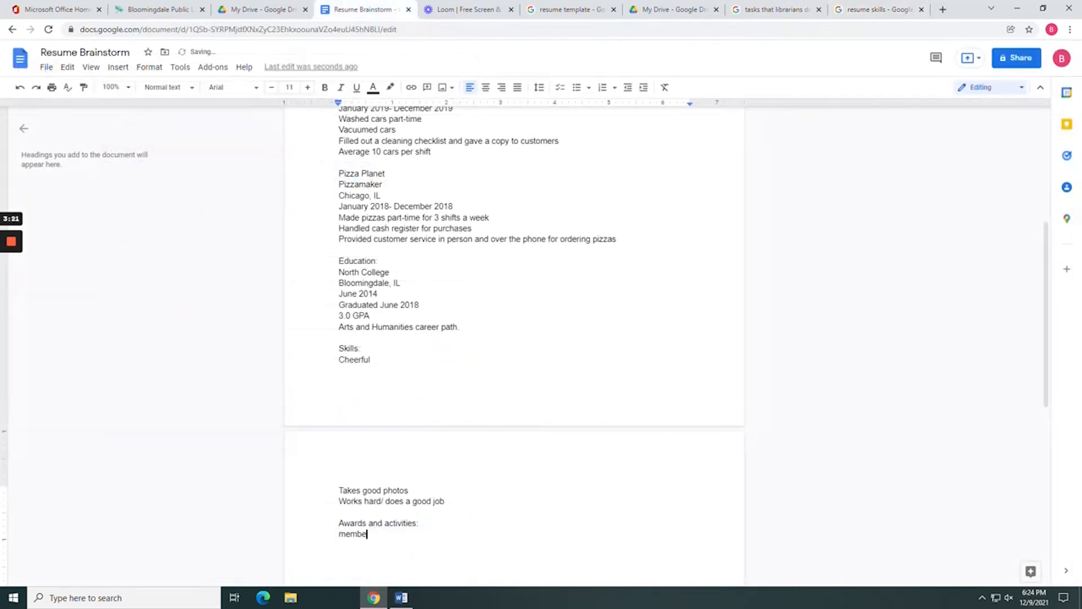
text(r of the yearbook club)
key(Return)
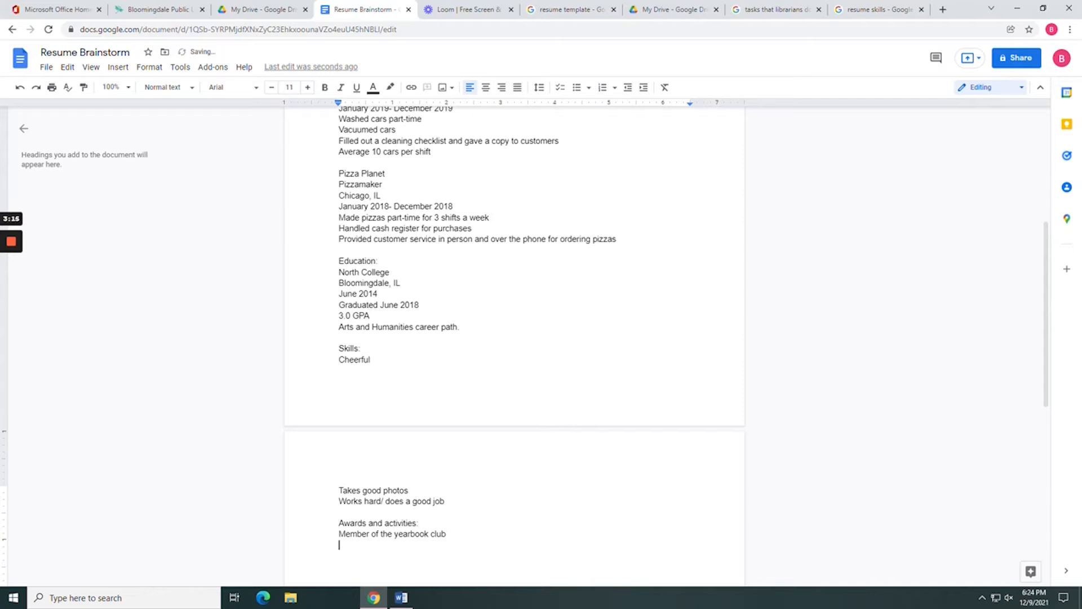
text(Employee of the month)
key(Return)
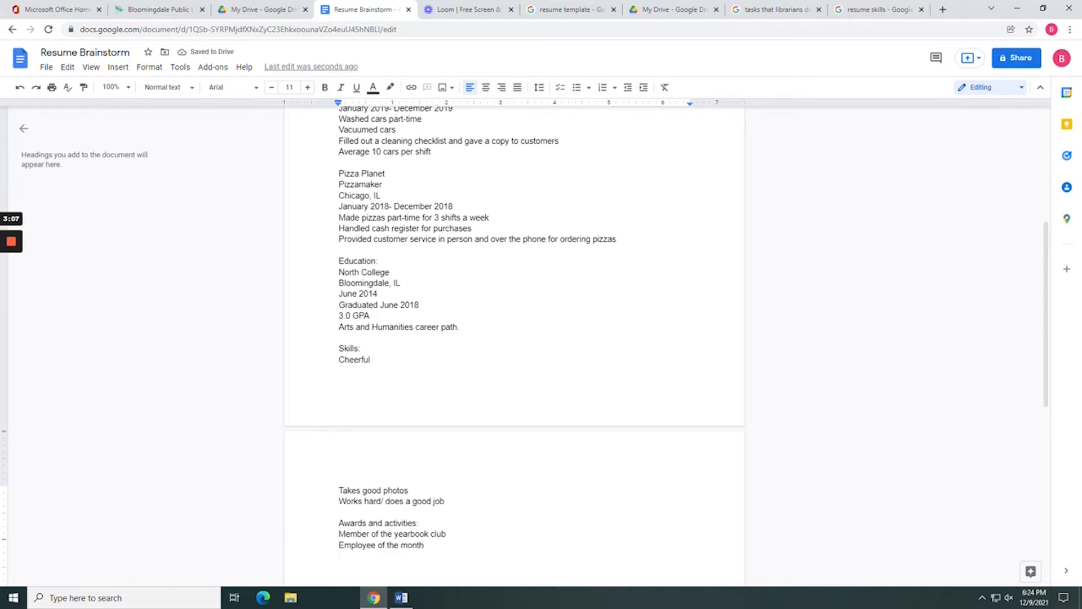
text(Tenniis Varsity team)
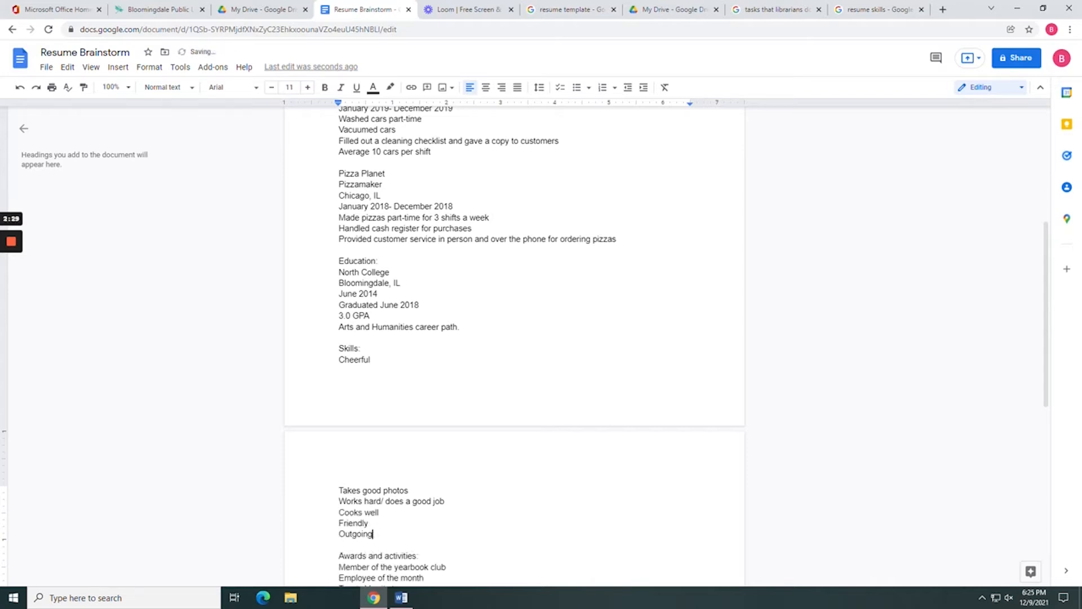
Scroll through the filled-in Resume Brainstorm, glance at My Drive, and return to the document.
scroll(514, 338, down, 4)
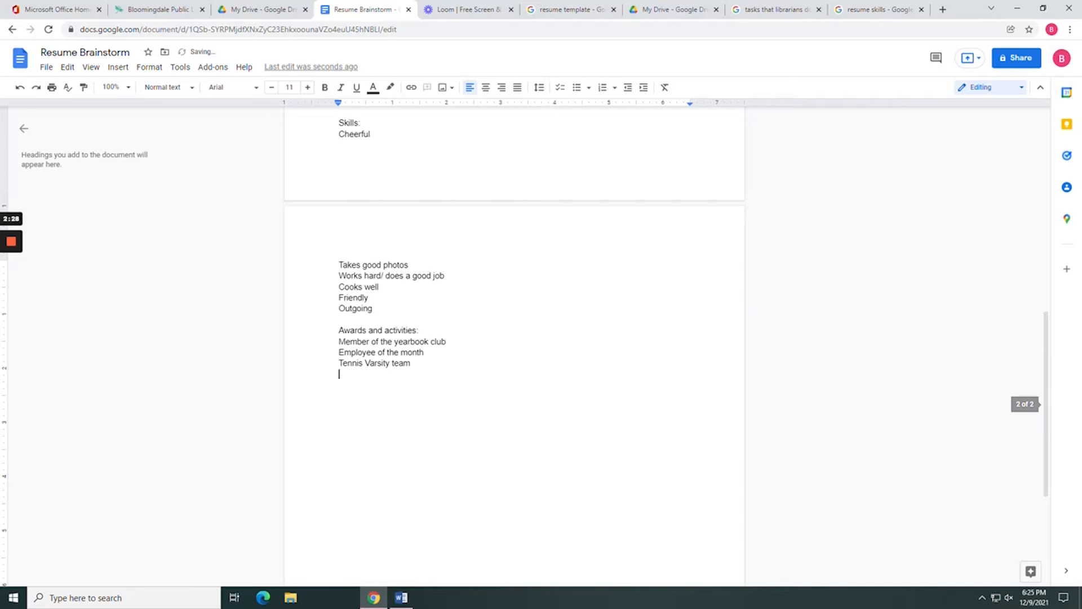
scroll(514, 338, up, 2)
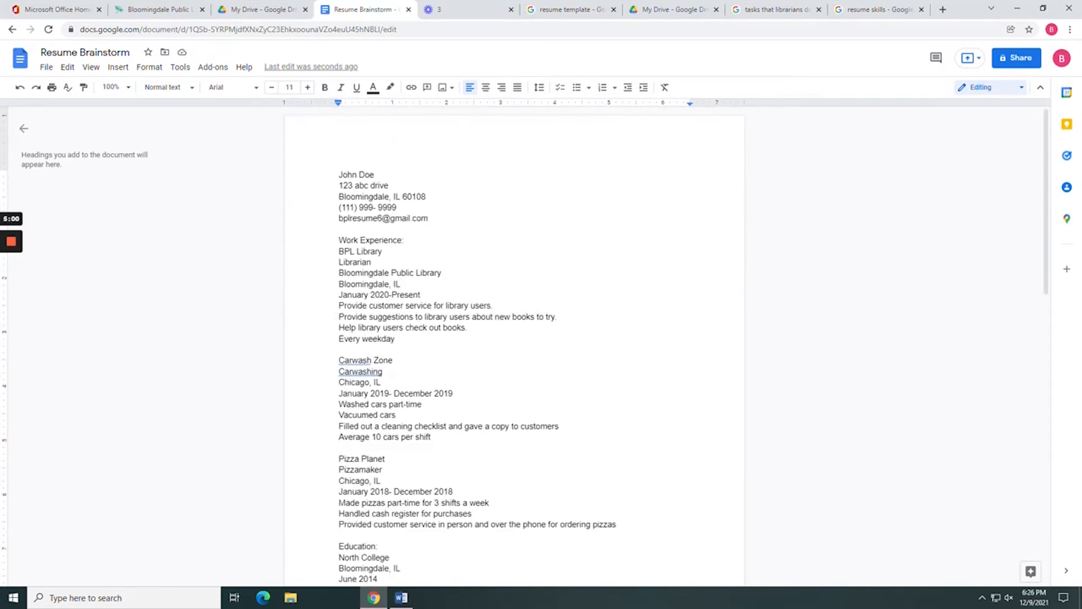
scroll(514, 338, down, 1)
scroll(514, 338, down, 3)
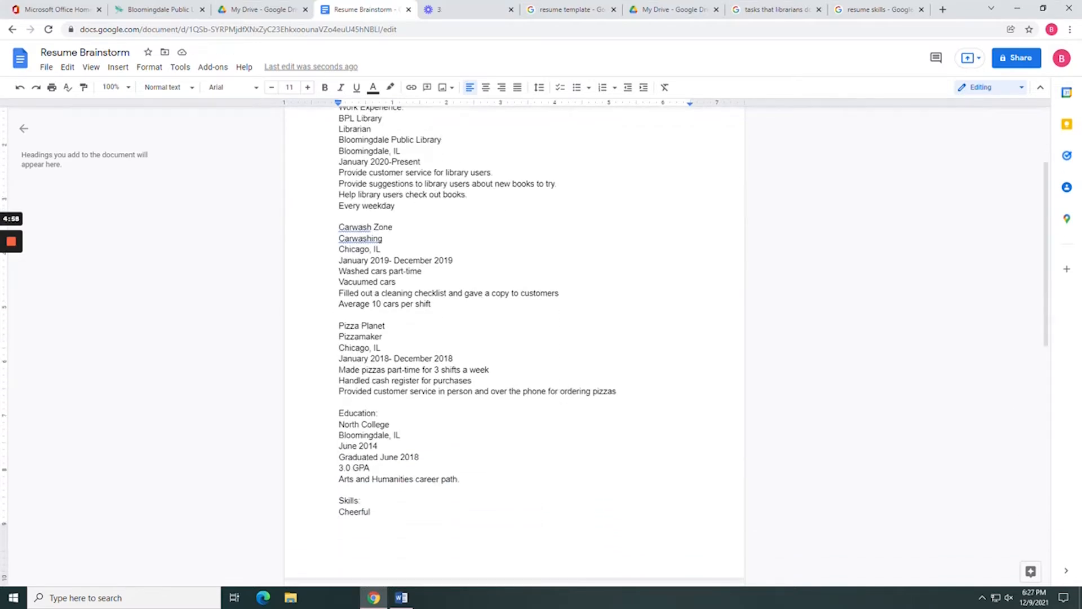
scroll(514, 338, down, 2)
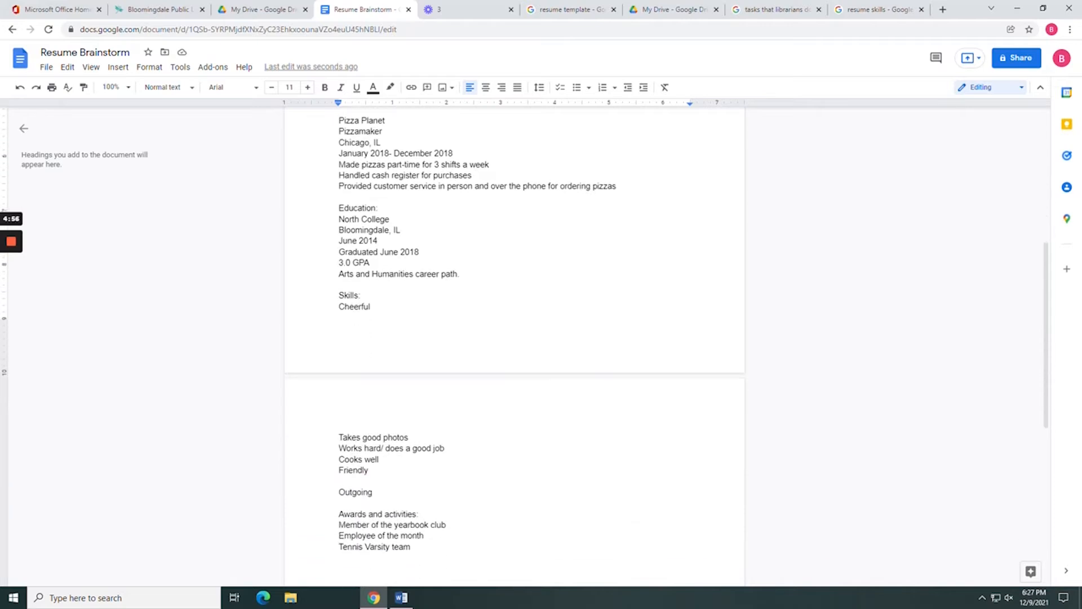
scroll(514, 338, down, 3)
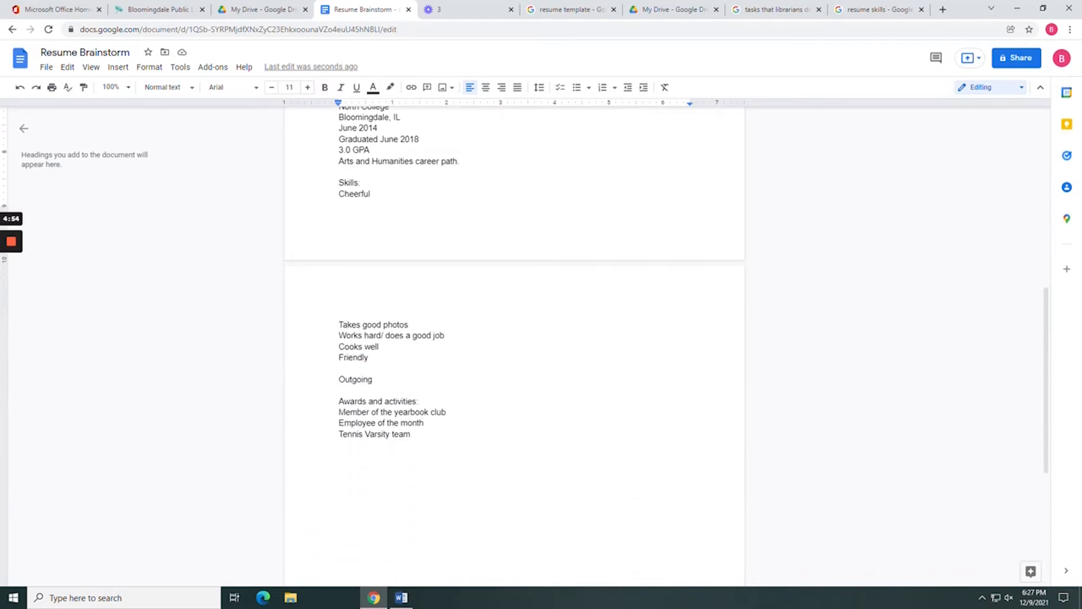
scroll(514, 338, down, 1)
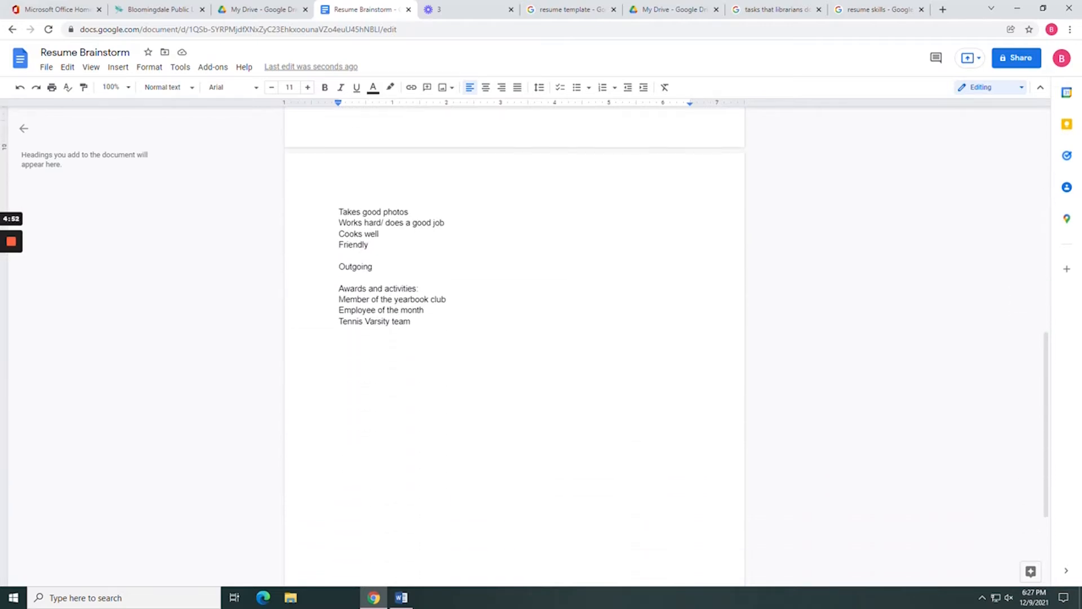
scroll(514, 338, down, 1)
scroll(514, 338, up, 12)
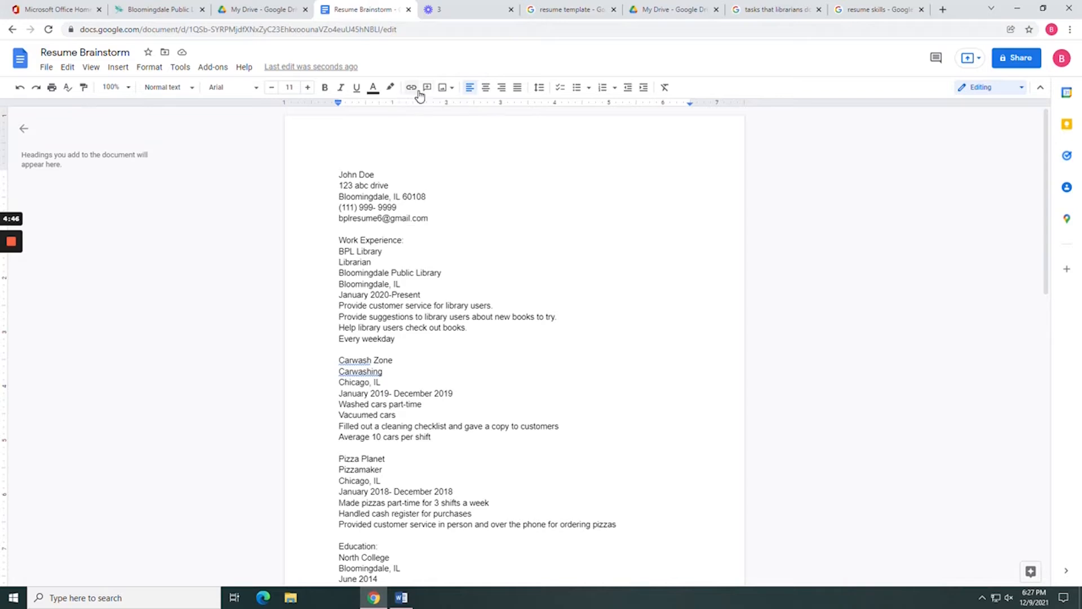
click(286, 12)
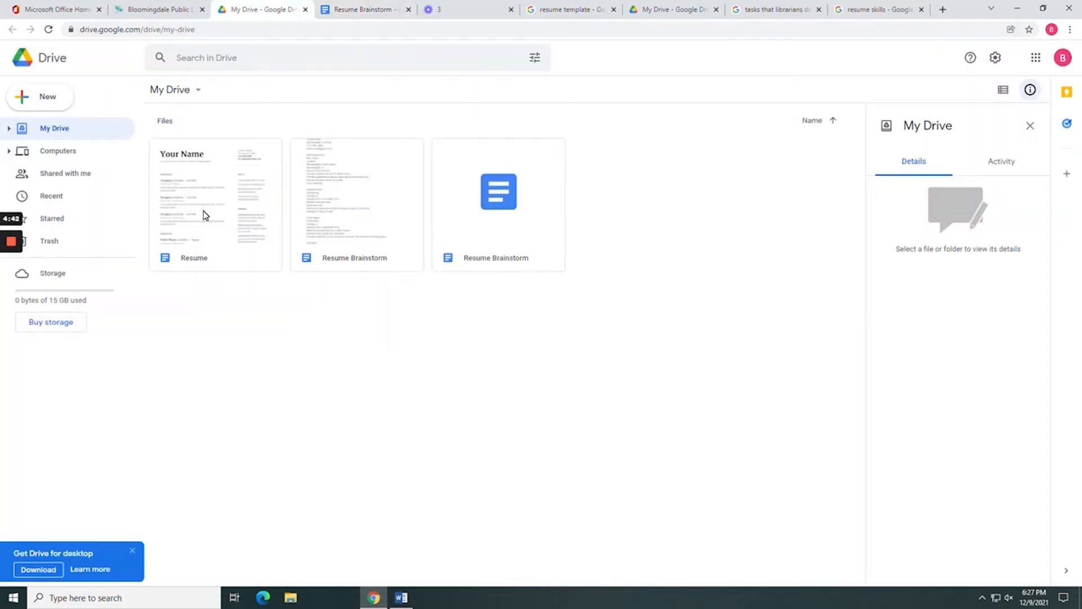
click(341, 8)
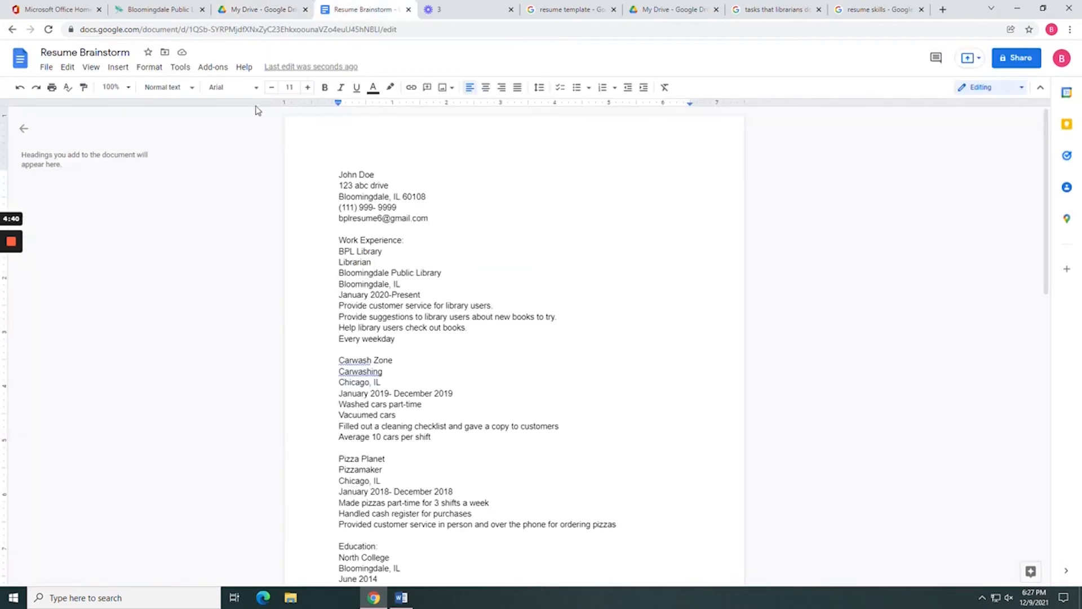
Open the template gallery from File > New > From template and browse the resume designs.
click(45, 68)
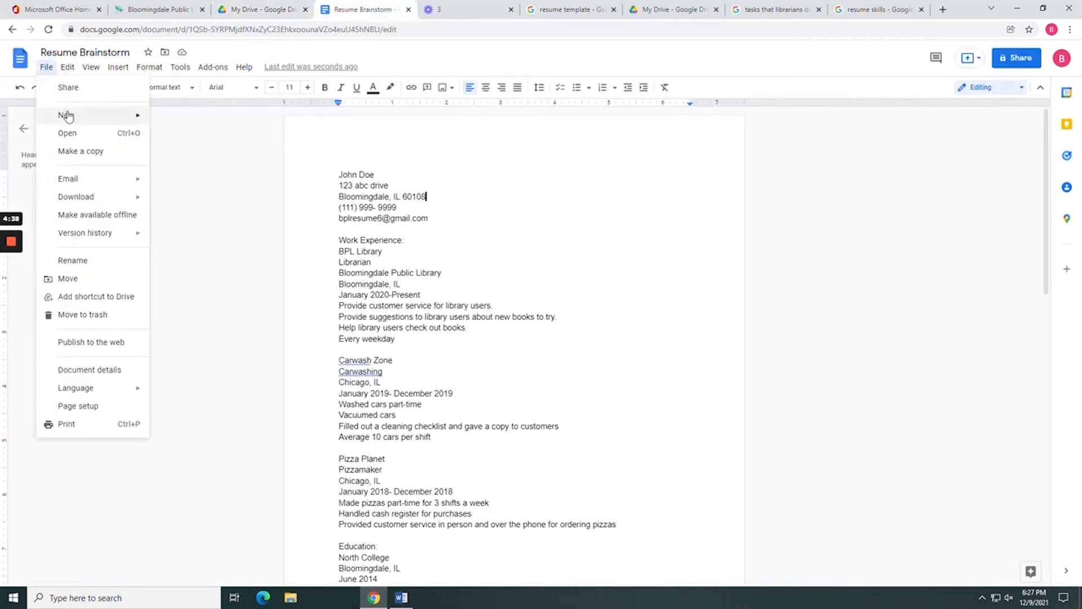
mouse_move(67, 117)
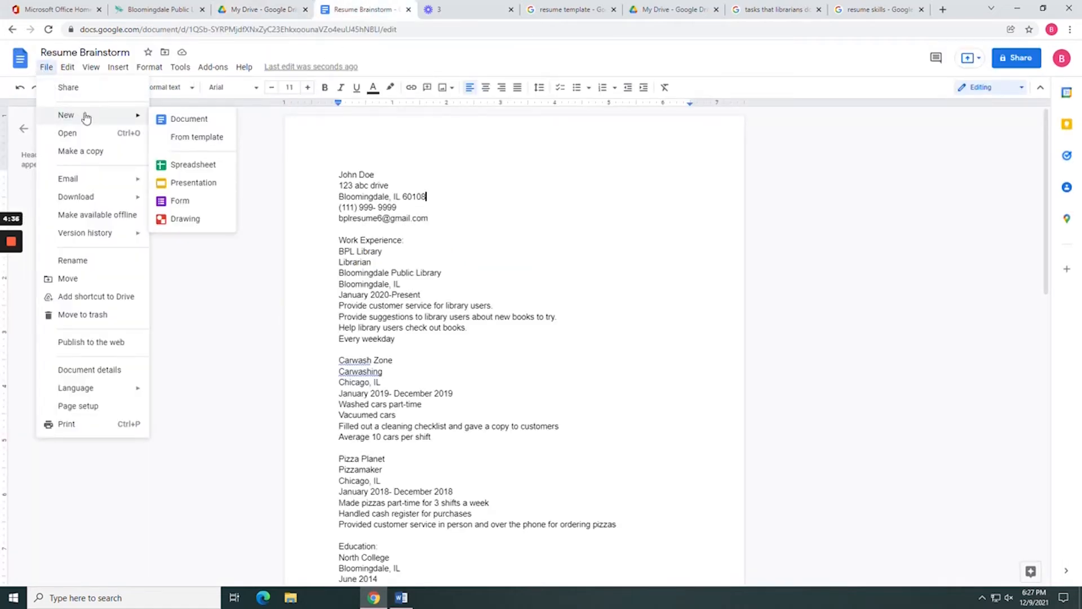
click(196, 139)
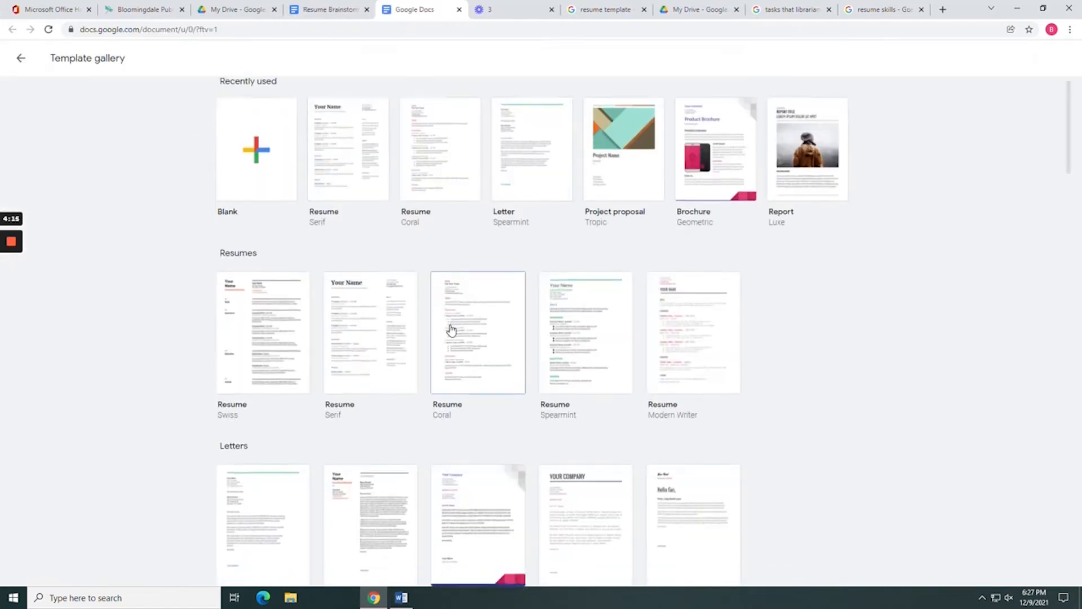
scroll(451, 330, down, 1)
scroll(451, 330, down, 4)
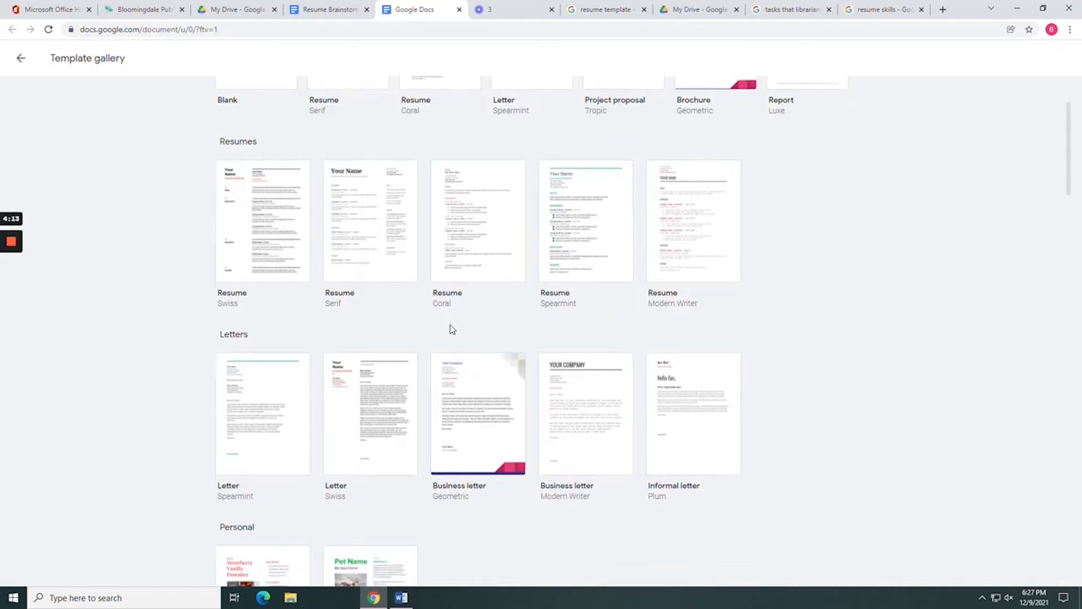
scroll(451, 329, down, 4)
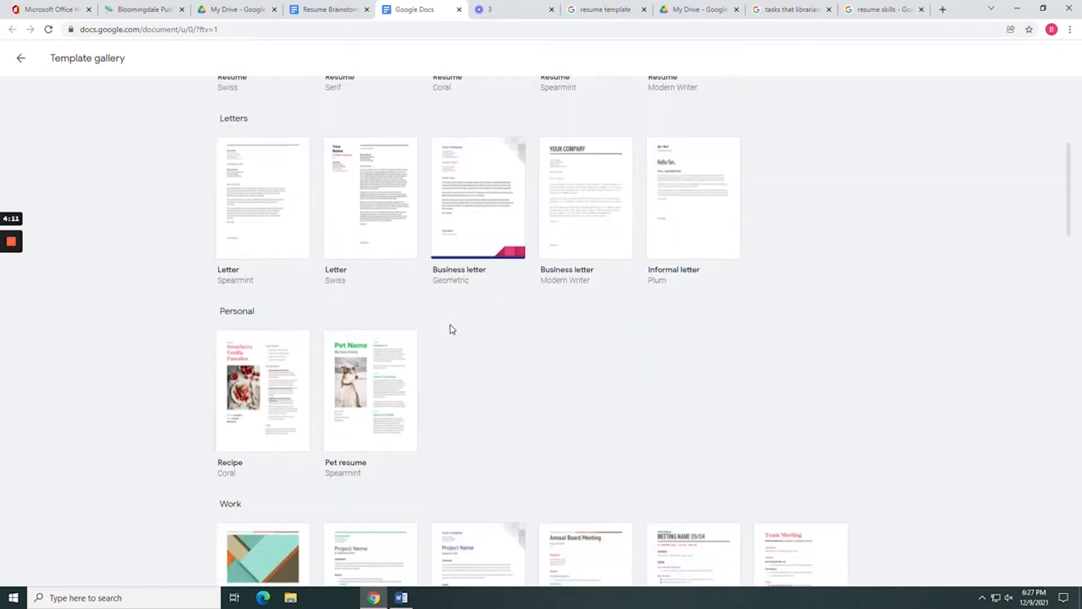
scroll(451, 330, down, 1)
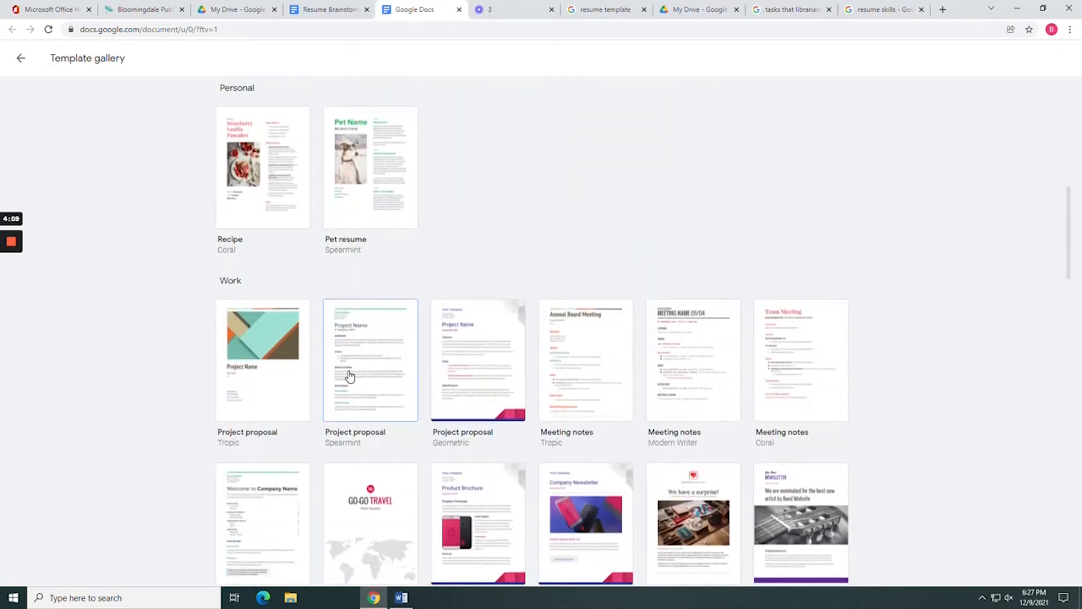
scroll(358, 390, down, 3)
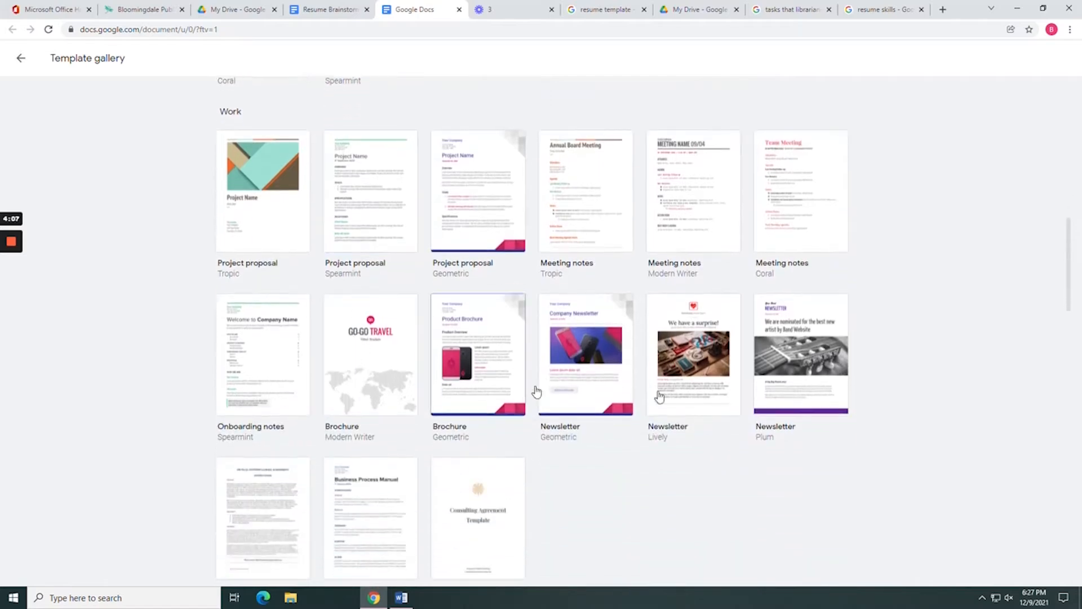
drag(1071, 298, 1071, 163)
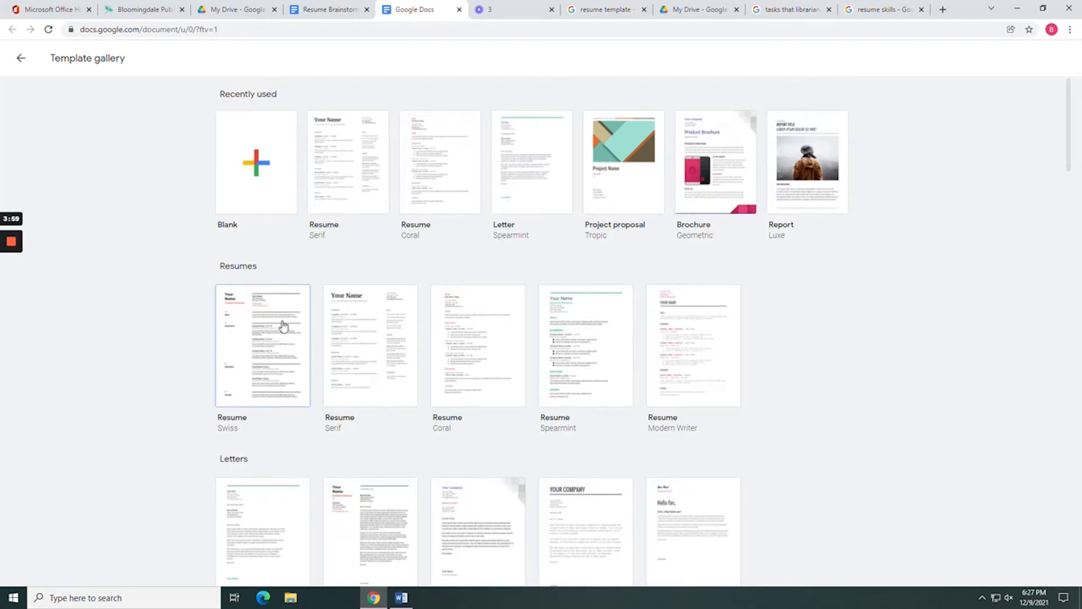
Create a resume from the Spearmint template and retitle it with the applicant's name plus 'Resume'.
click(569, 338)
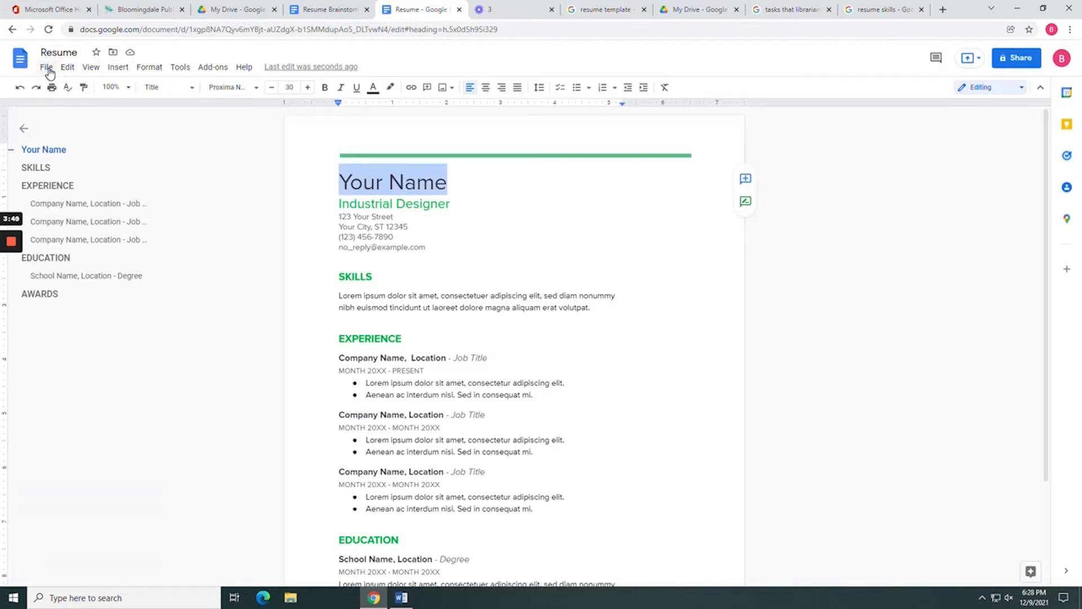
click(62, 51)
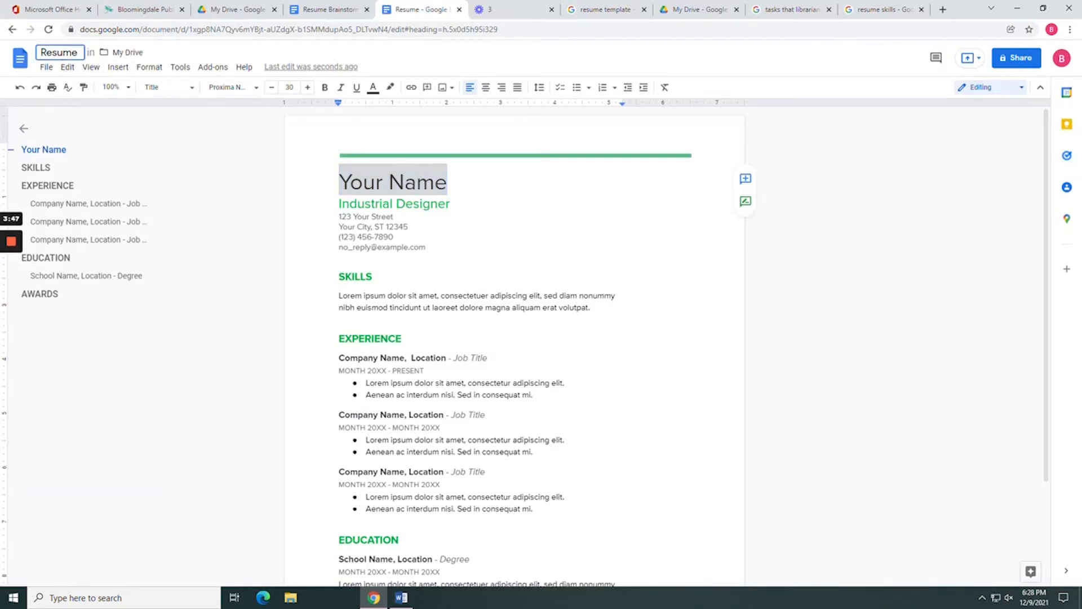
double_click(63, 52)
text(John)
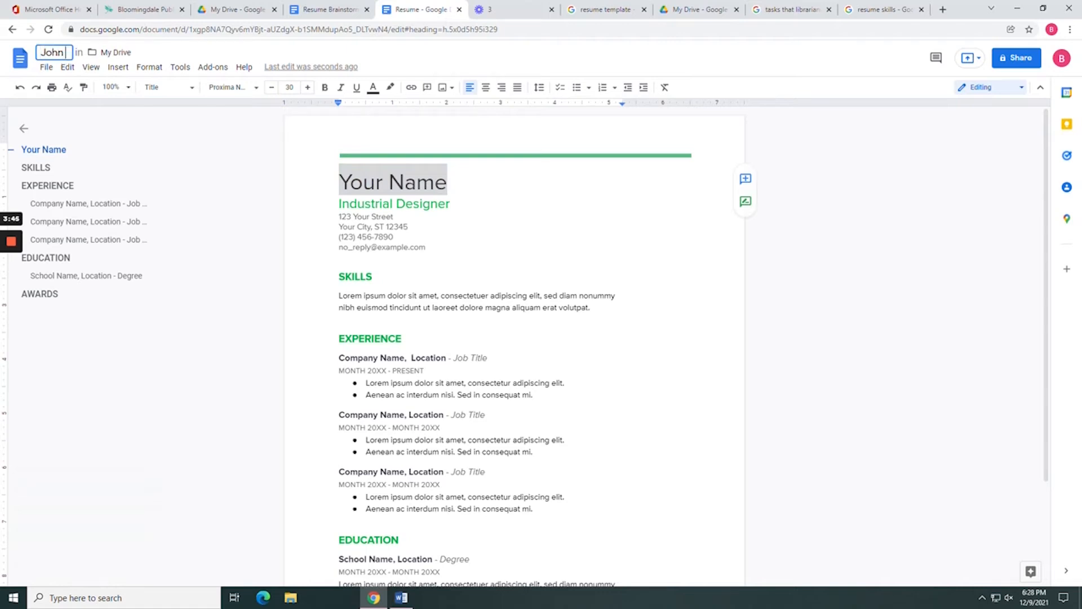
text( Doe Resume)
key(Return)
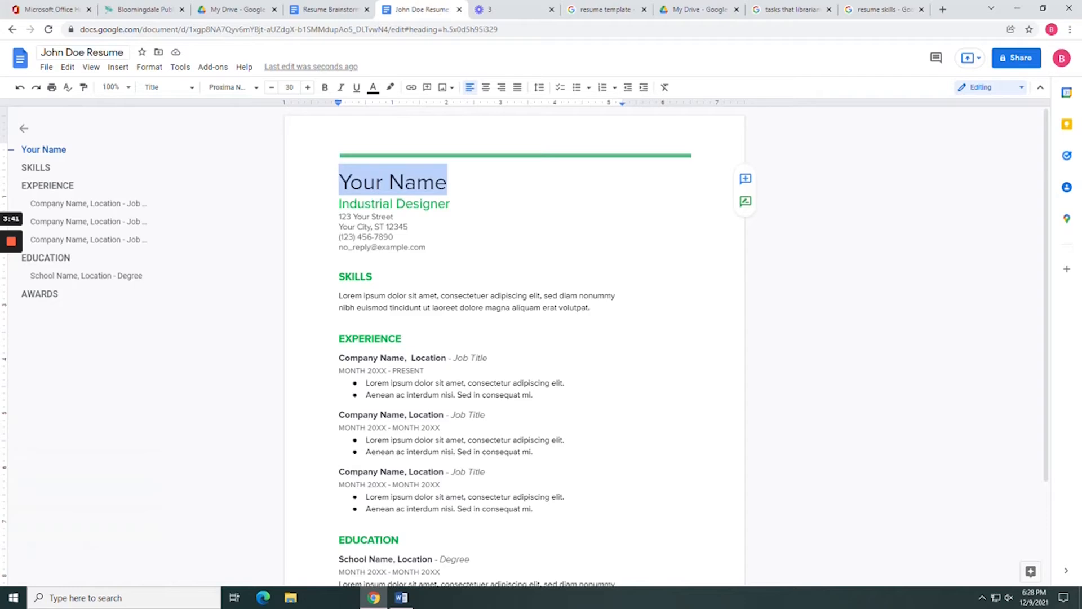
drag(398, 12, 1081, 7)
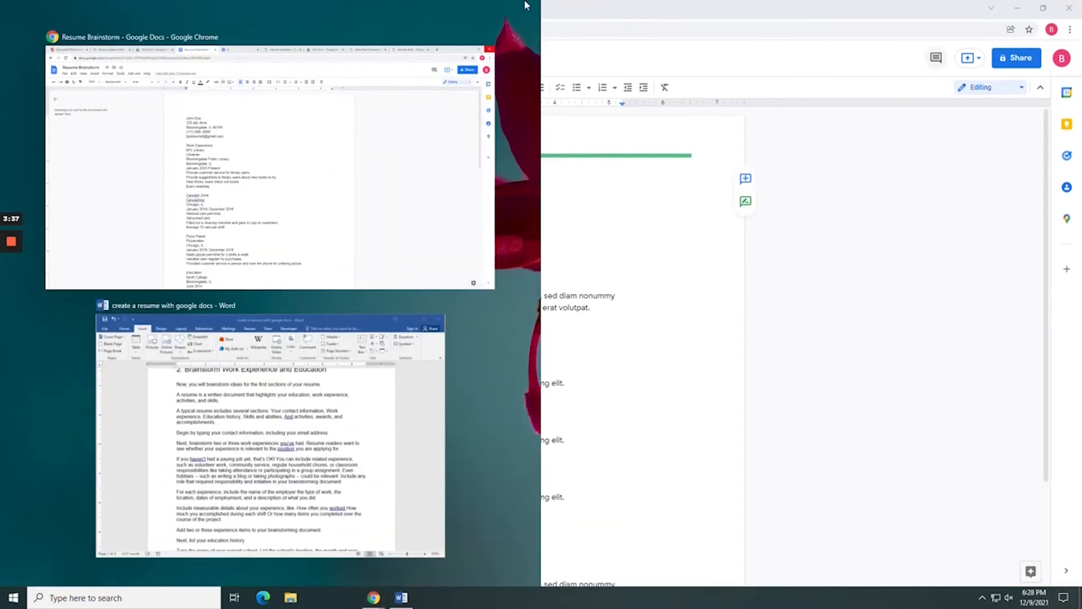
Snap the resume to the right half and Resume Brainstorm to the left, then select 'Your Name'.
click(338, 113)
double_click(681, 12)
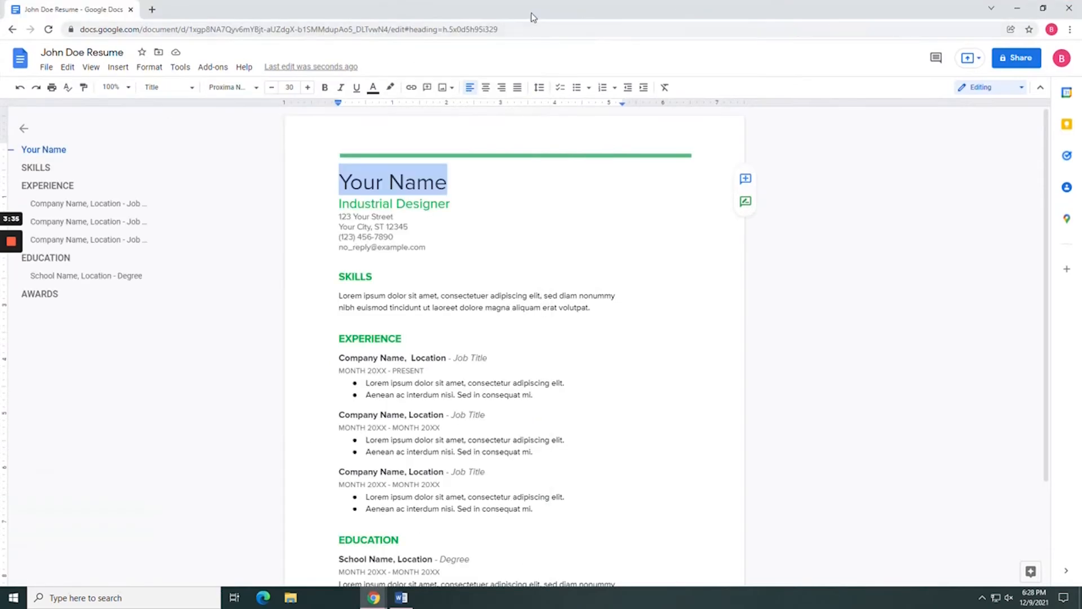
drag(532, 17, 1081, 93)
click(136, 293)
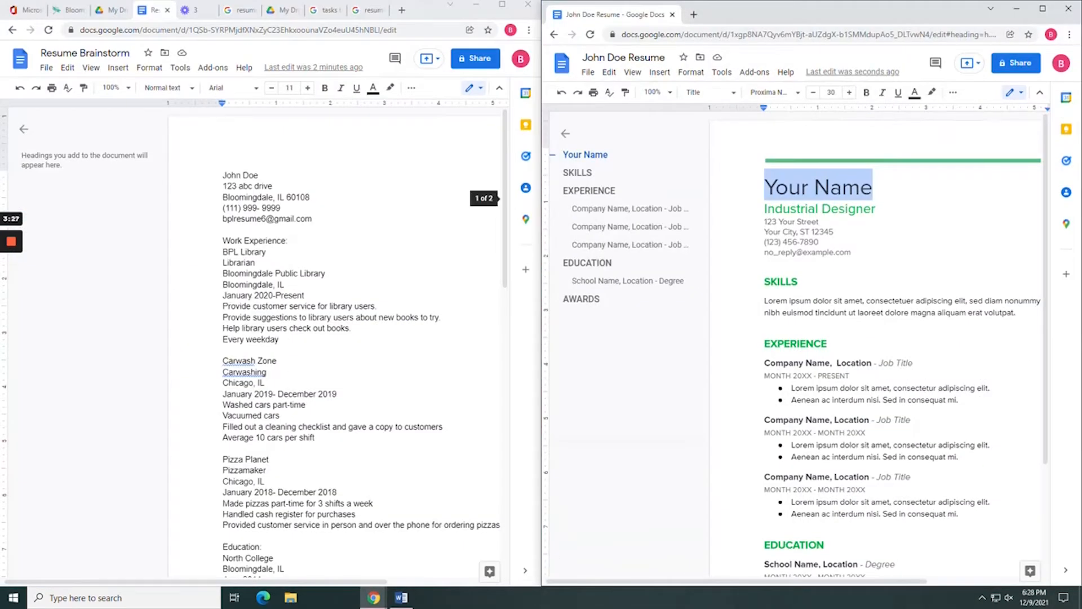
scroll(335, 338, down, 1)
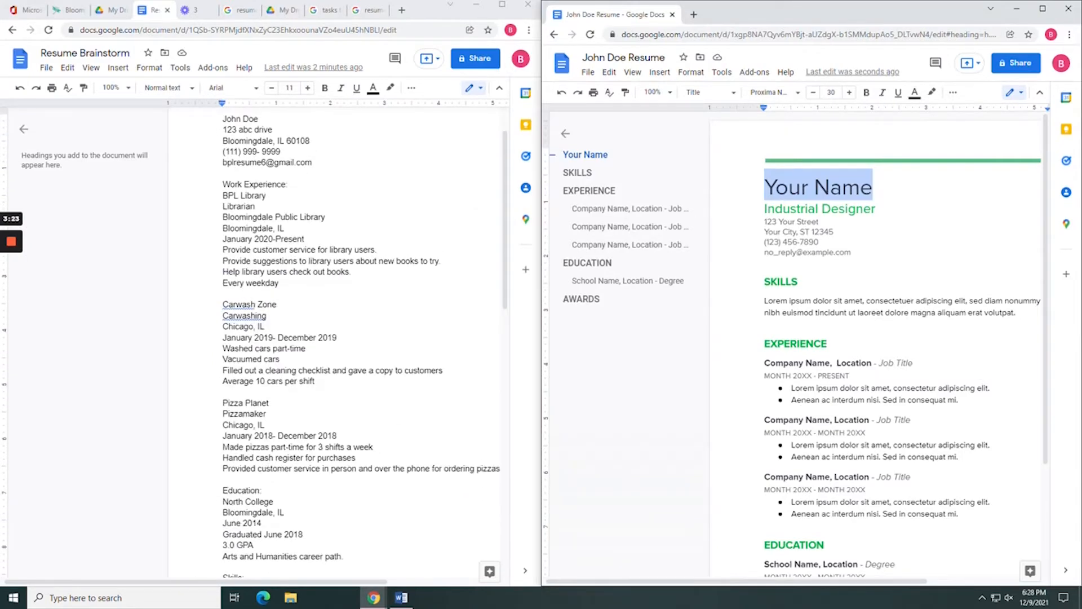
drag(833, 188, 724, 188)
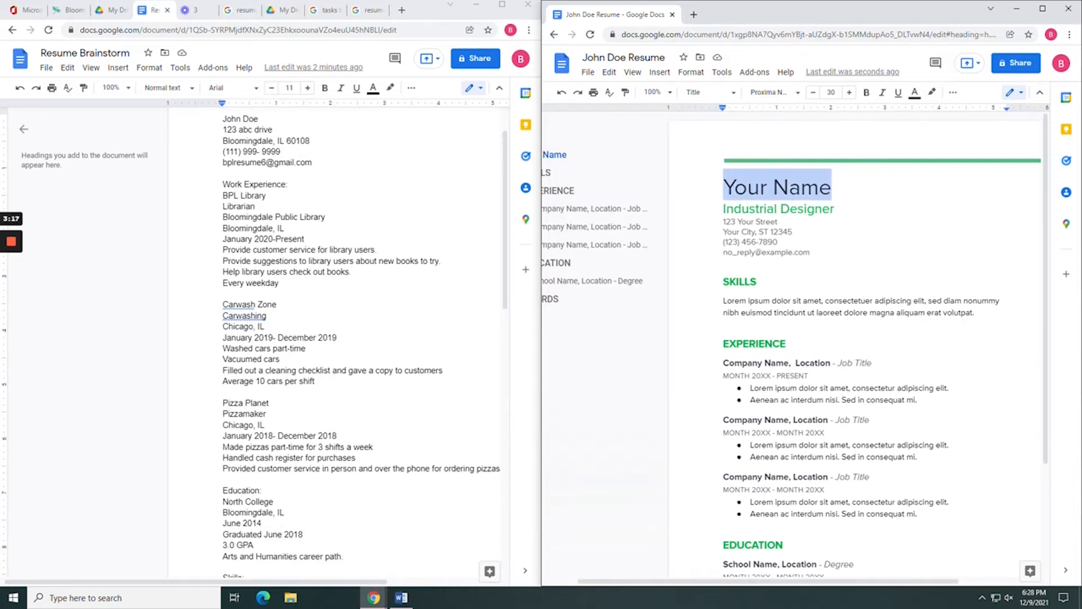
Type the applicant's name and e-mail over the placeholders and delete the Industrial Designer subtitle.
text(John )
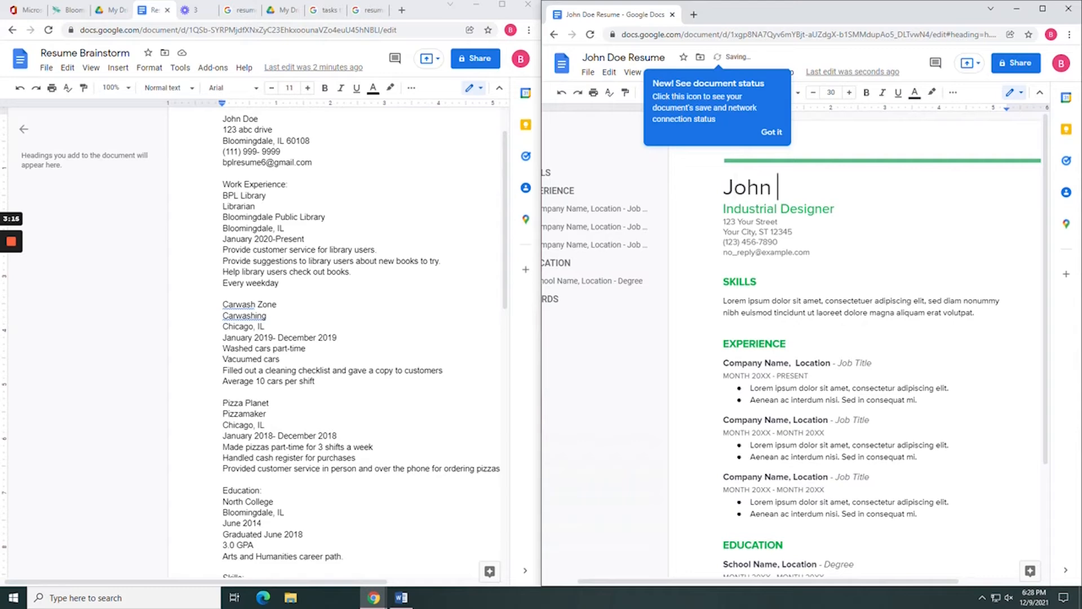
text(Doe)
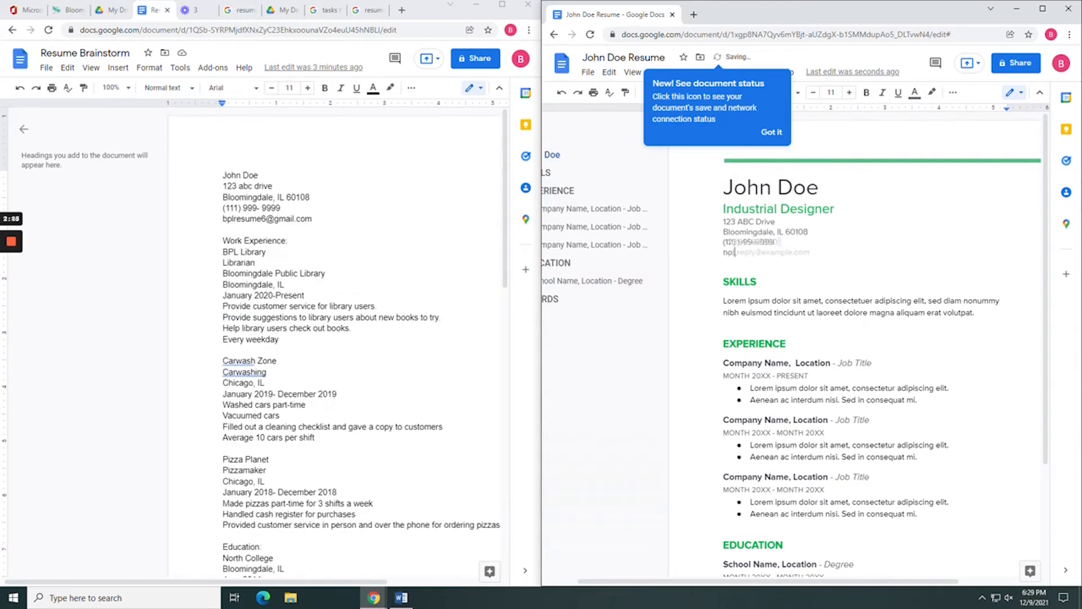
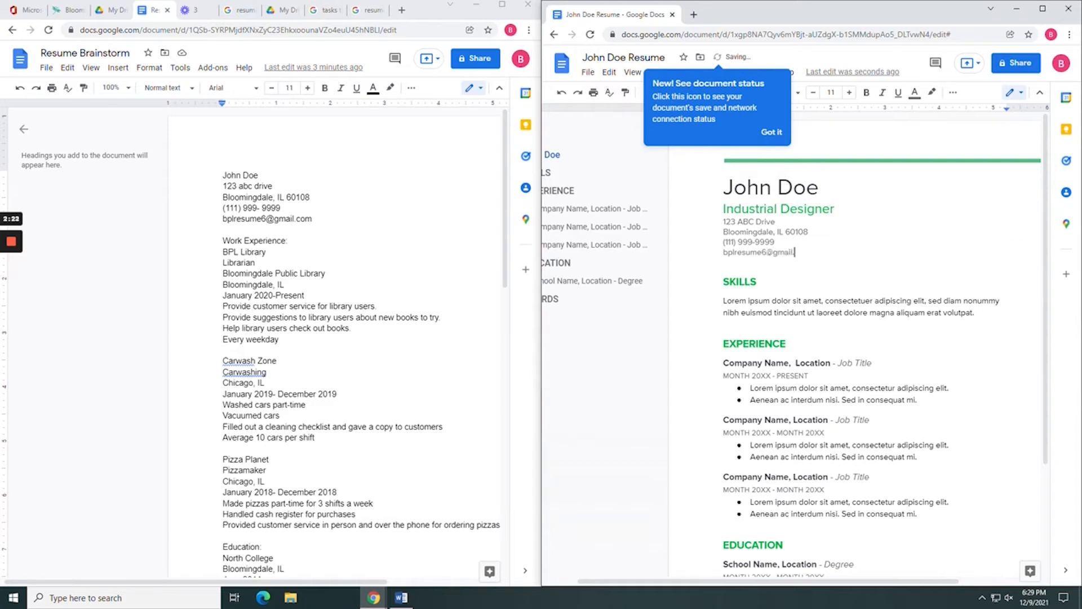
drag(835, 209, 723, 209)
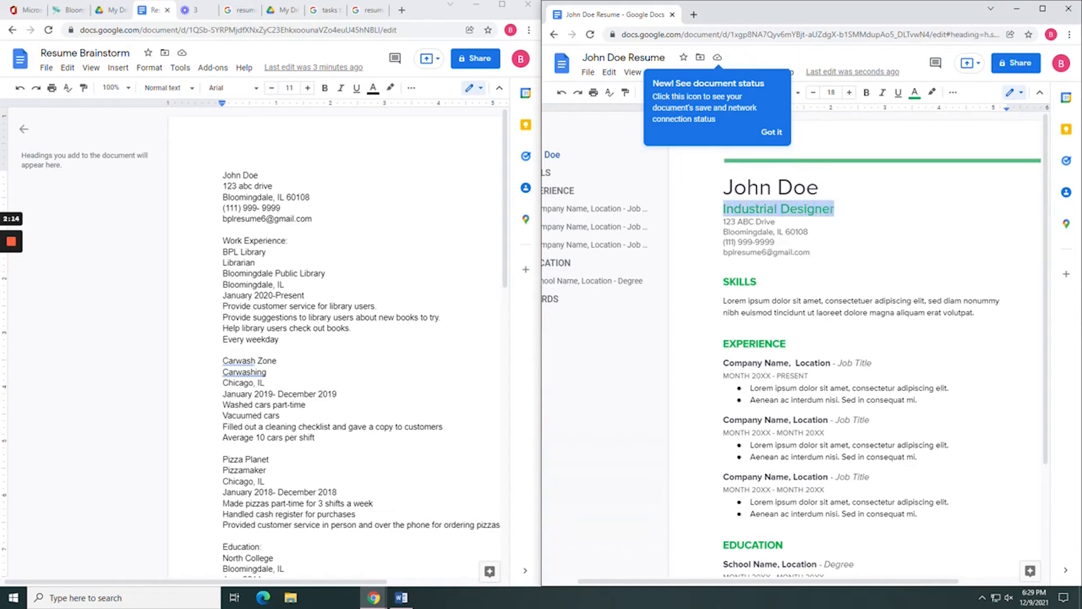
key(BackSpace)
key(BackSpace)
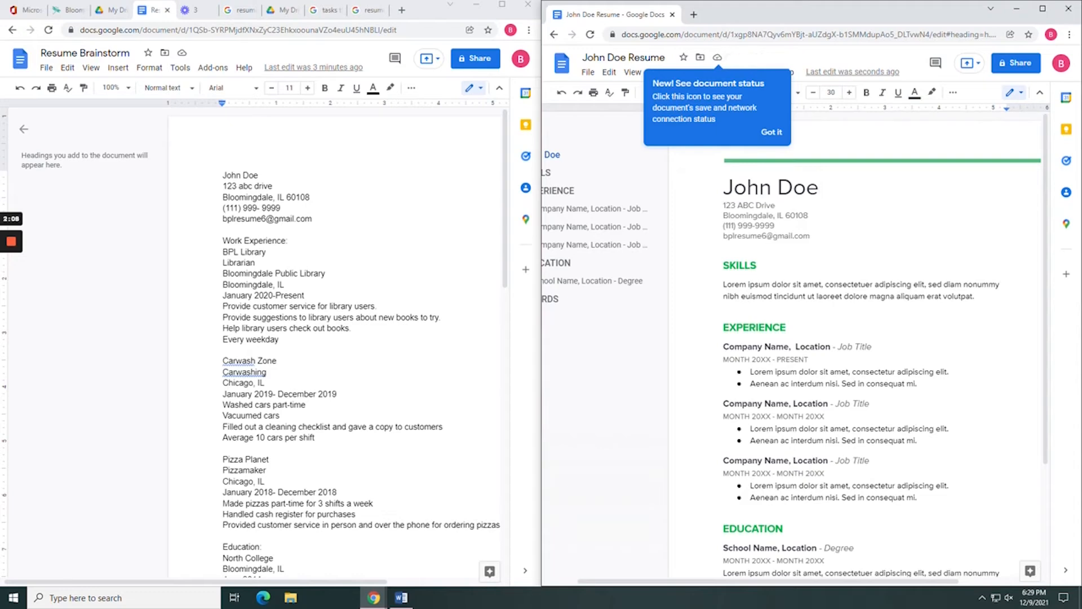
Replace the Skills placeholder with 'Cheerful, takes good photos, cares about community'.
click(773, 296)
scroll(335, 338, down, 9)
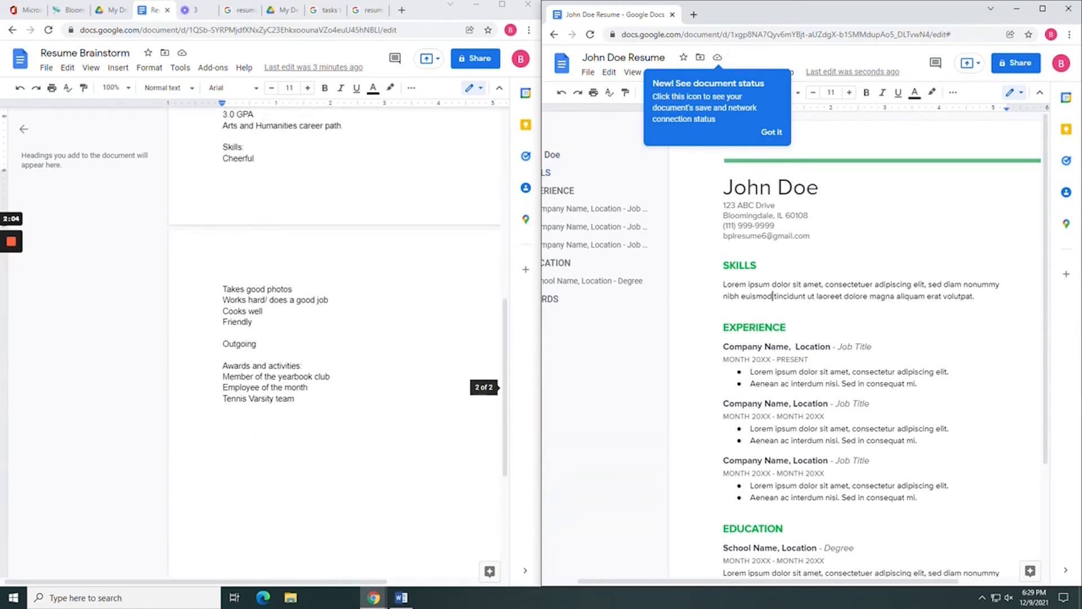
scroll(335, 338, up, 1)
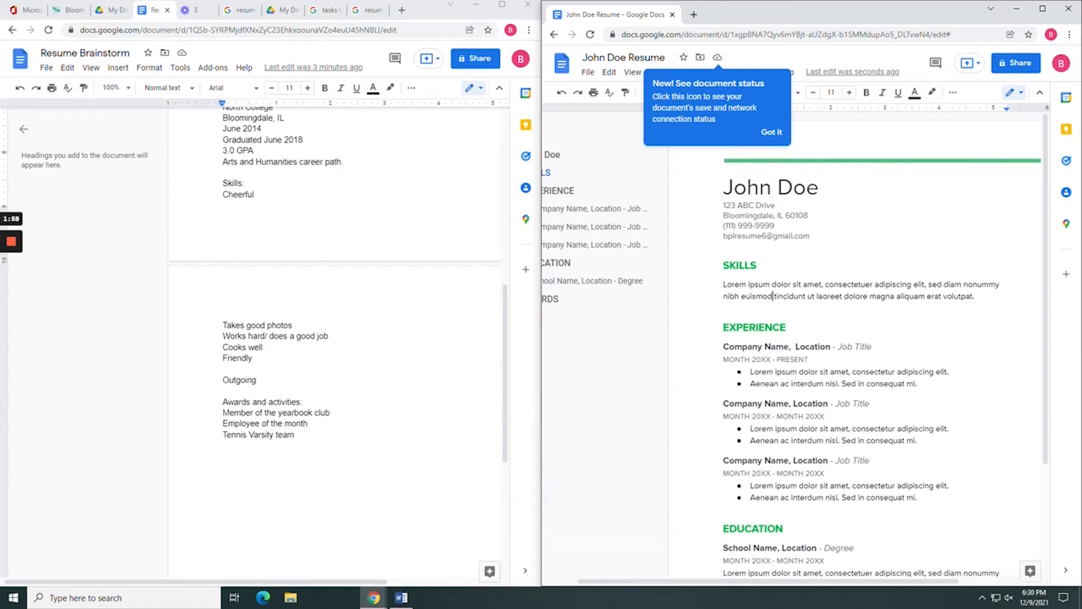
drag(763, 284, 776, 285)
click(943, 296)
triple_click(958, 296)
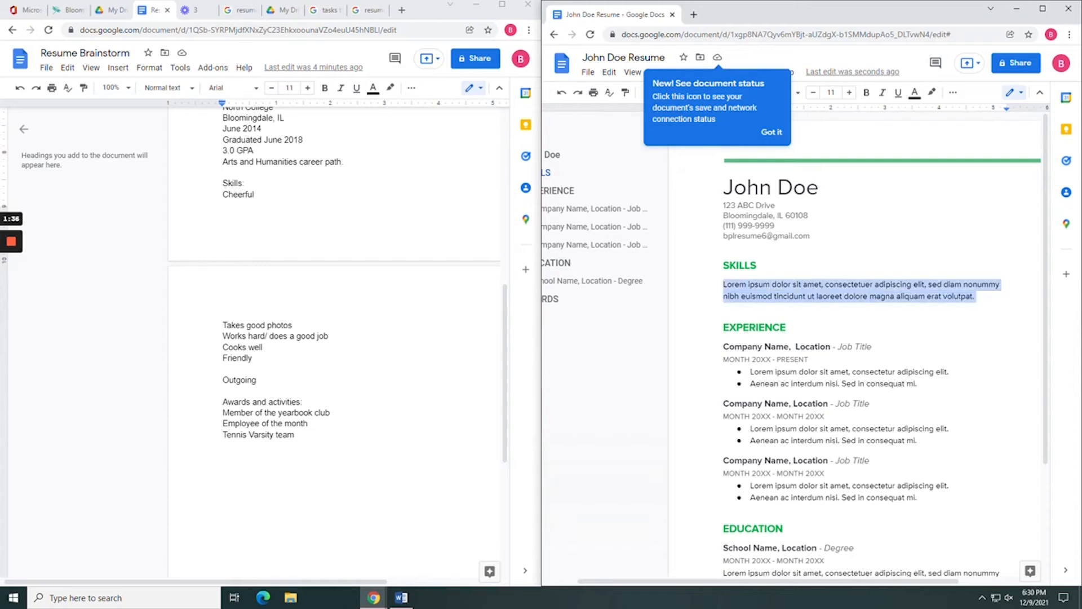
text(Cheerfu)
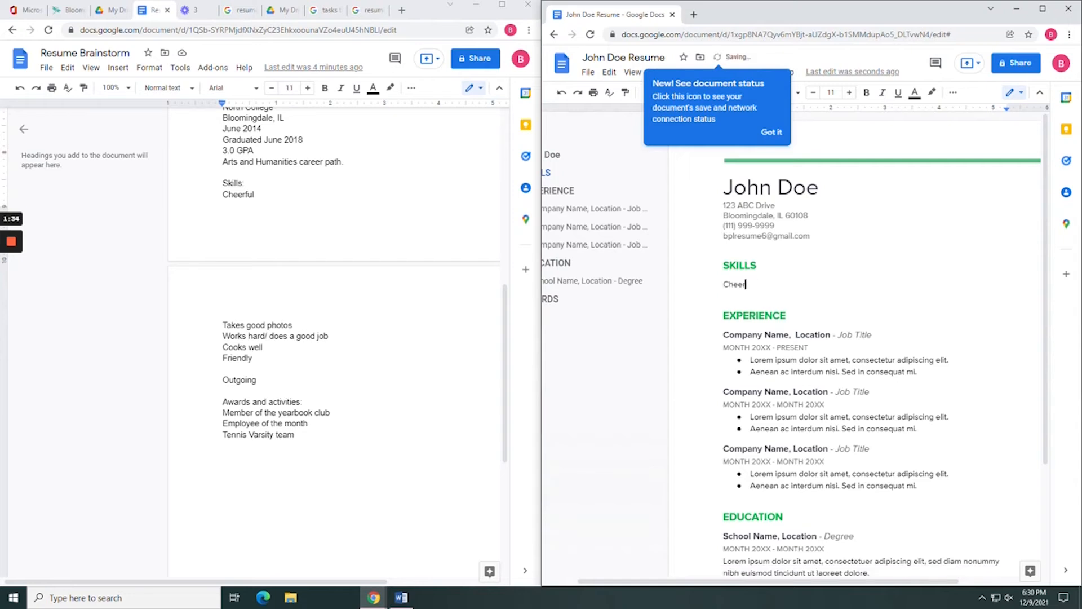
text(l, takes good p)
text(hot)
text(os)
text(, cares )
text(about com)
text(munity)
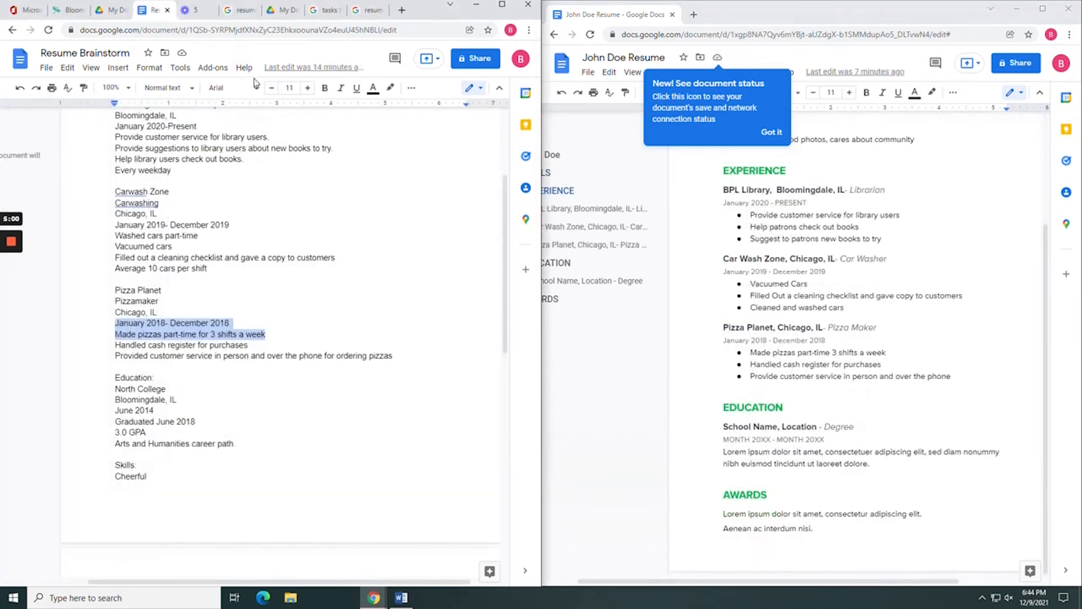
Fill the Education placeholders with North College, Bloomingdale, IL and Masters in Library Sciences.
click(784, 407)
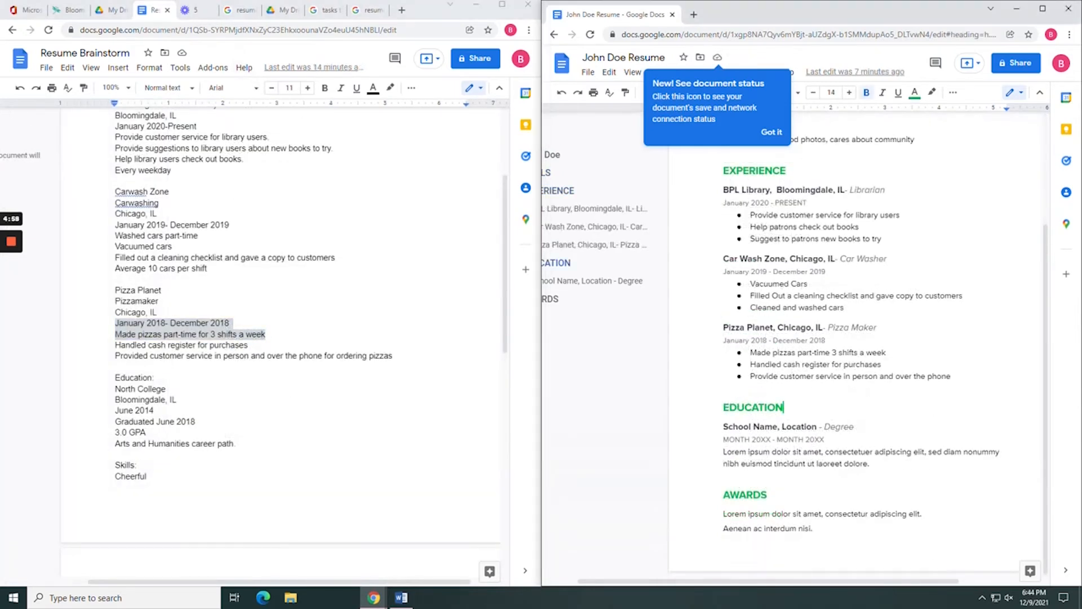
key(Down)
key(ctrl+shift+Left)
key(ctrl+shift+Left)
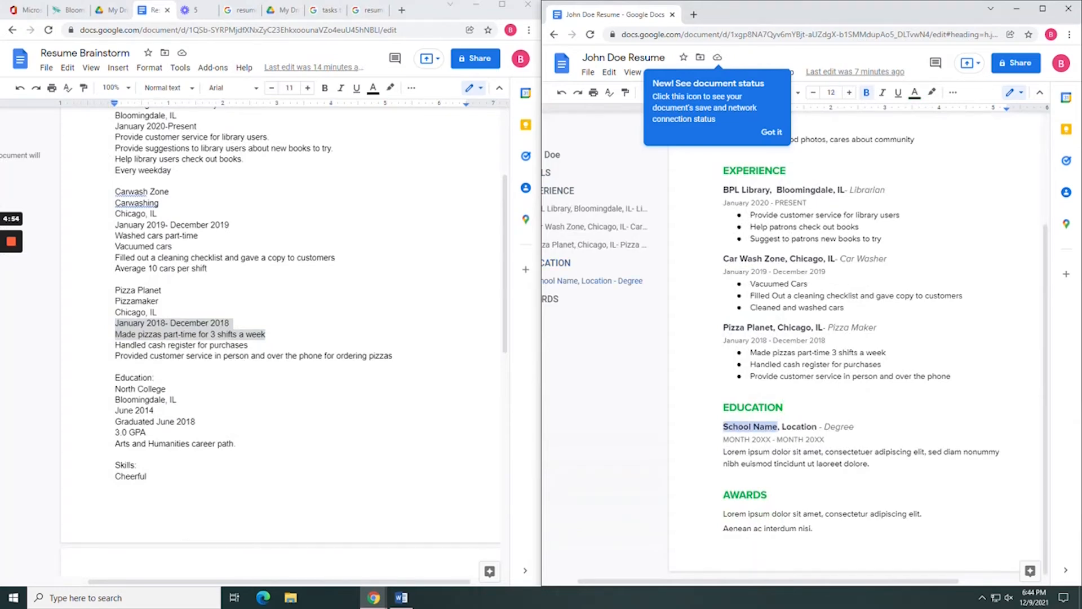
text(North )
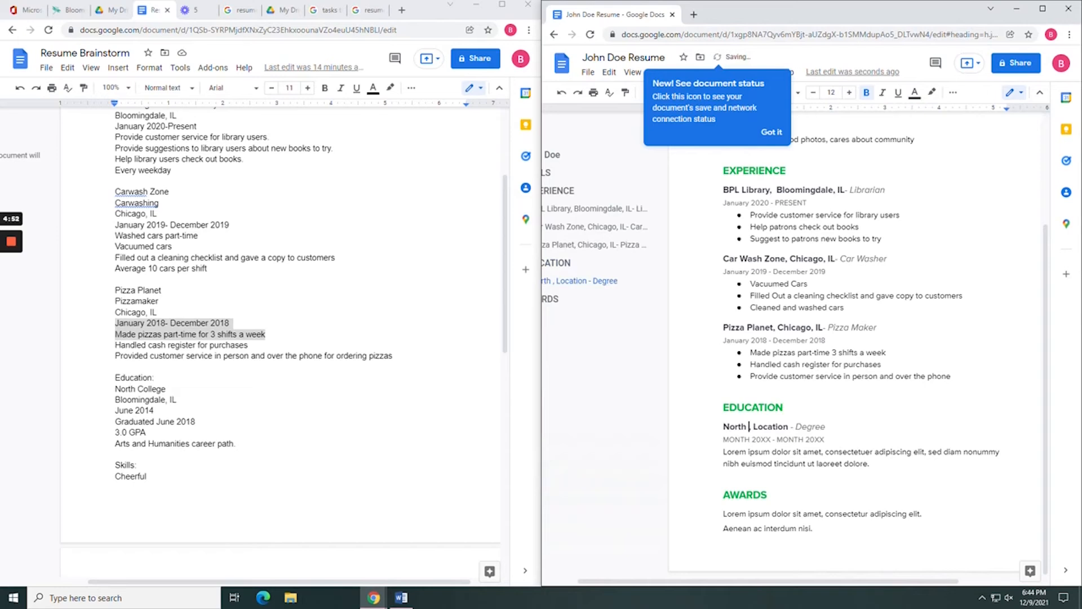
text(College)
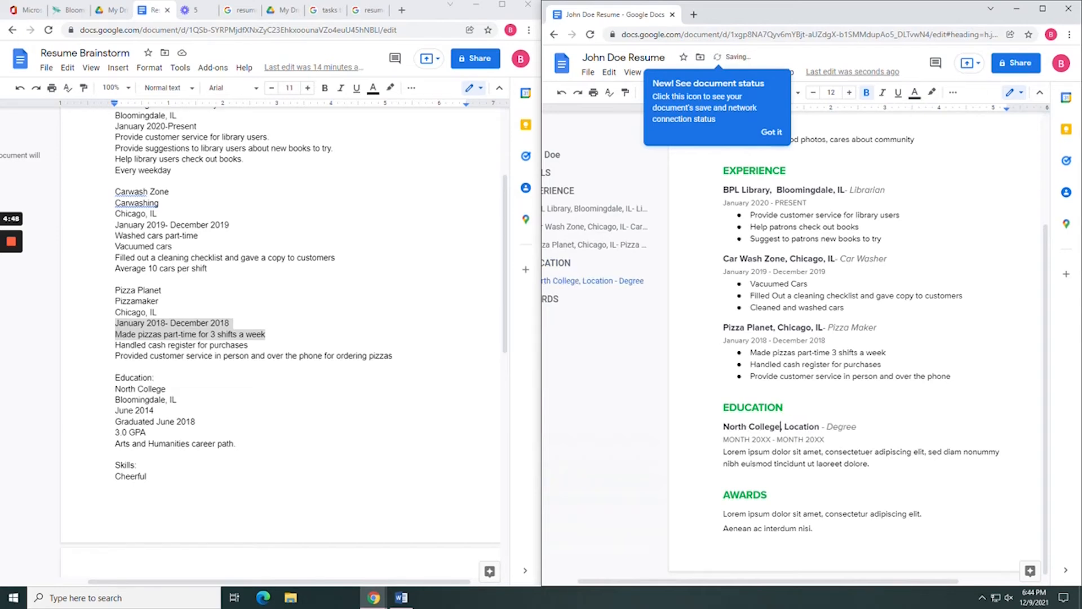
double_click(803, 427)
text(Blooming)
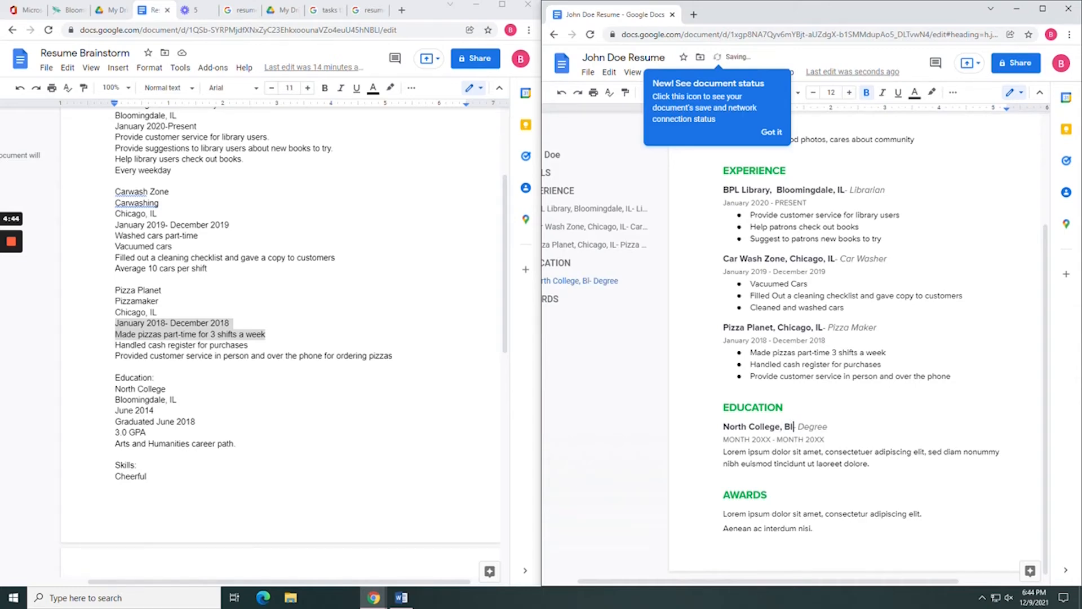
text(dale, IL)
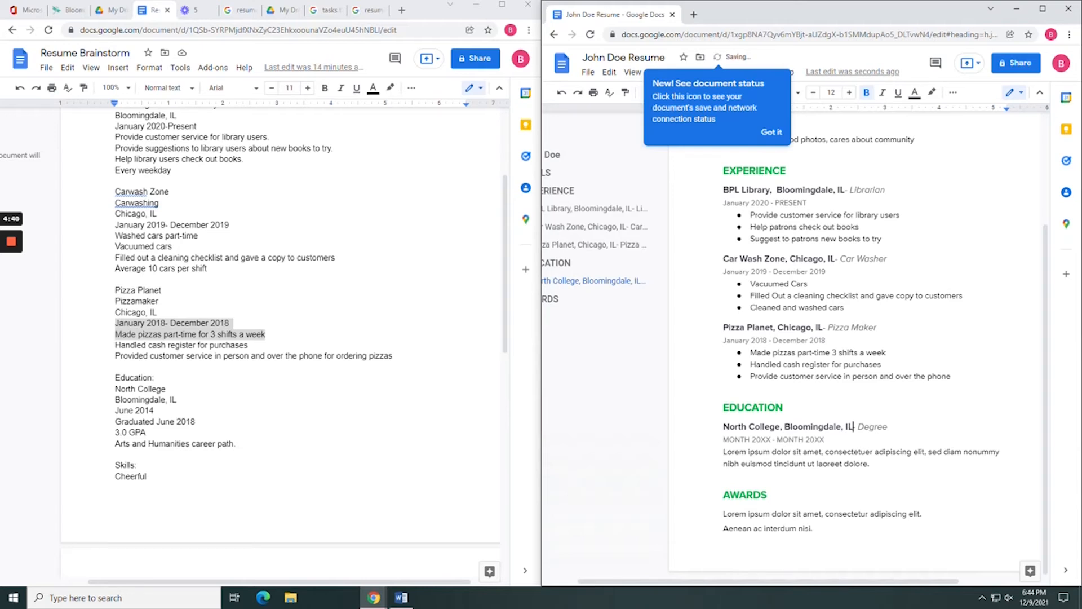
double_click(875, 427)
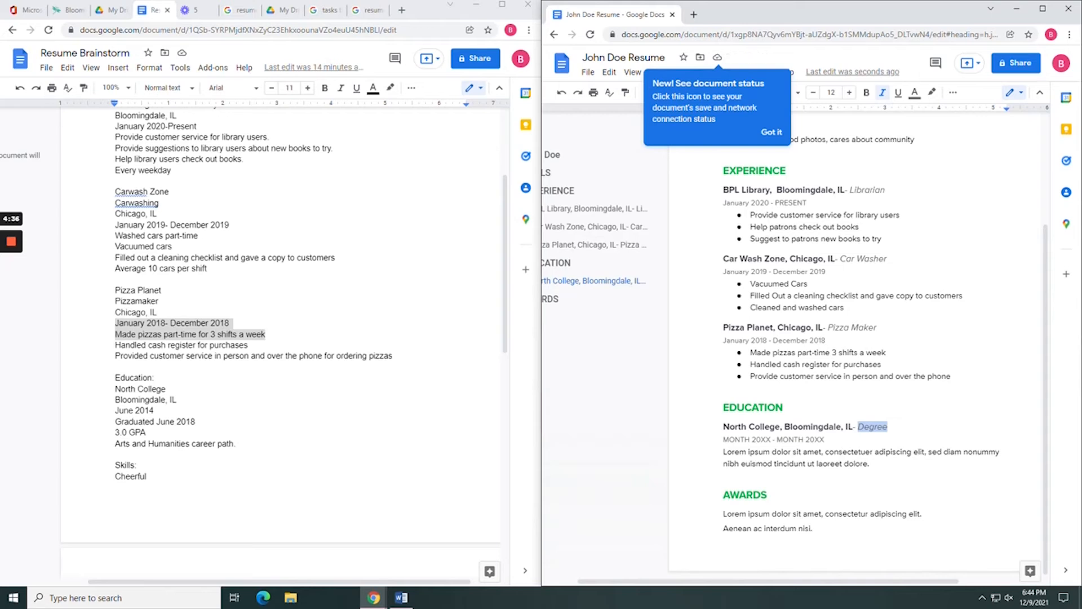
text(Masters in Library)
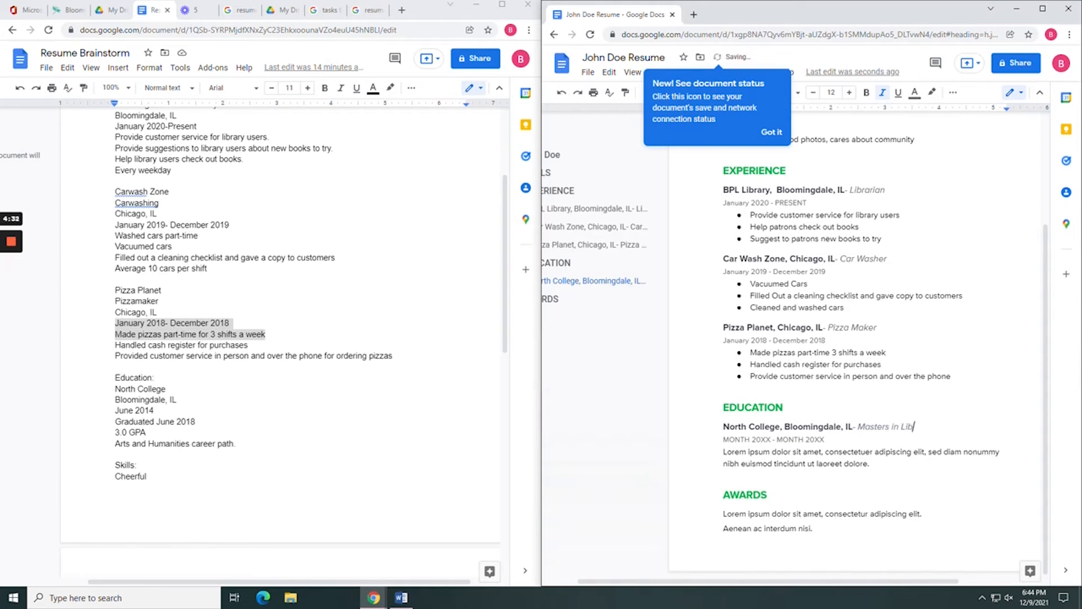
text( Sciences)
click(771, 440)
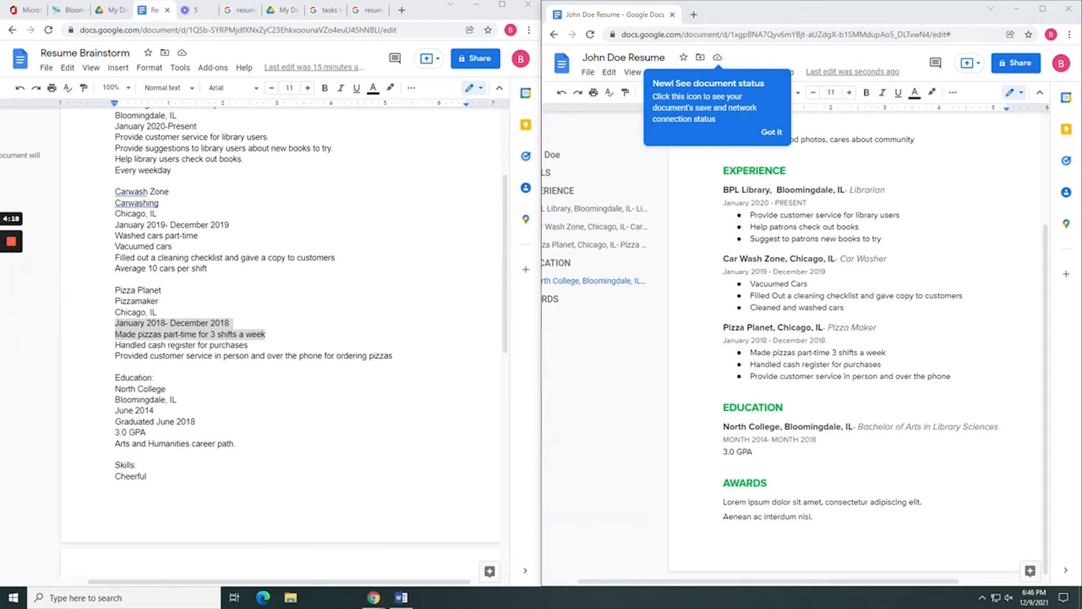
click(753, 452)
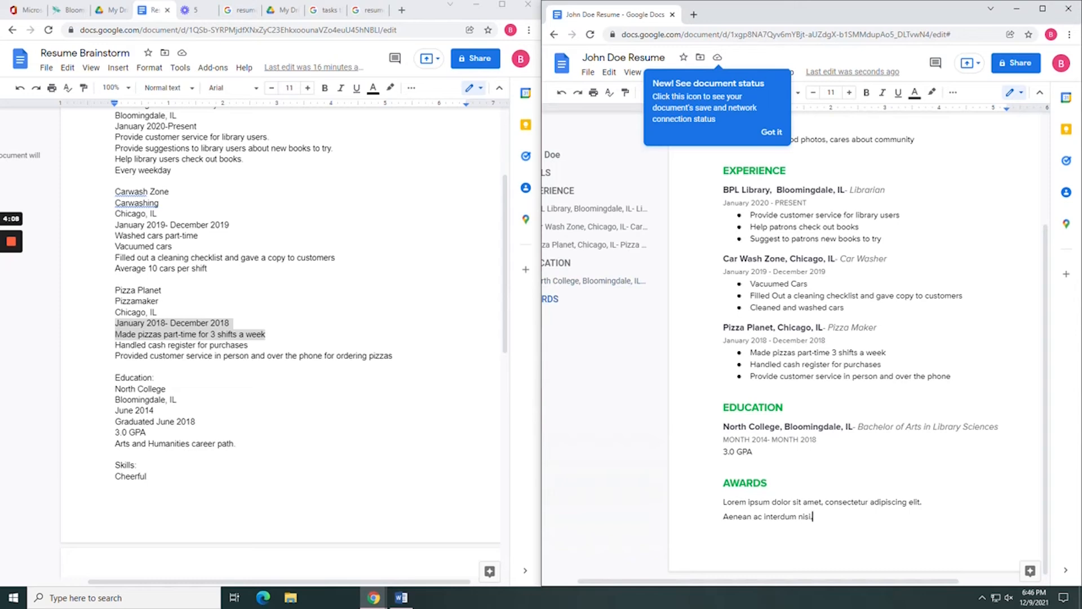
Extend the AWARDS heading to read 'AWARDS AND ACTIVITIES'.
click(769, 483)
text(and a)
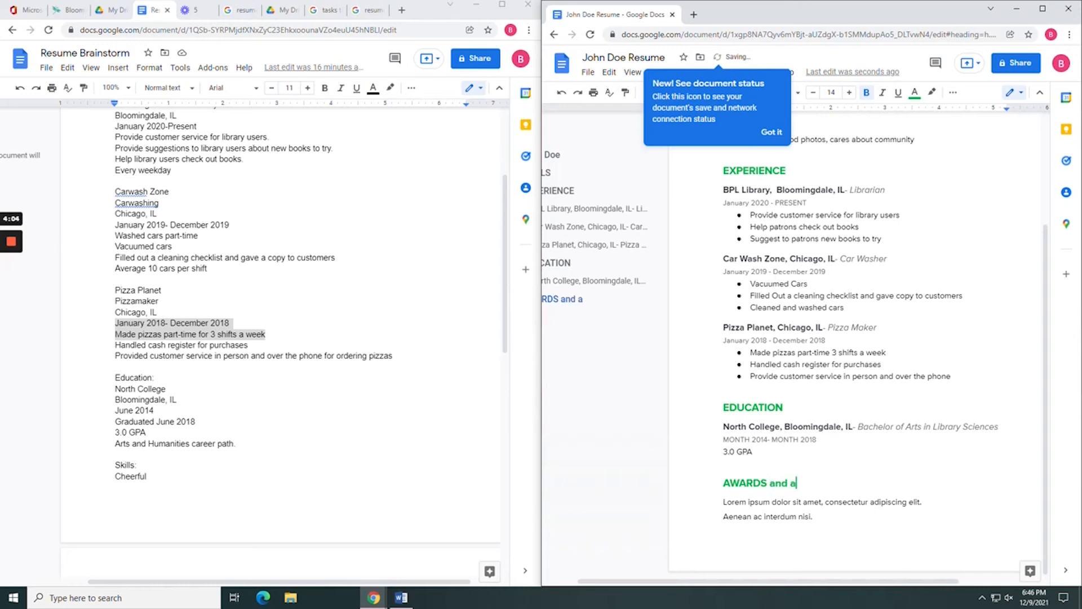
key(BackSpace)
key(BackSpace)
key(BackSpace)
key(BackSpace)
key(BackSpace)
key(BackSpace)
text(AND ACTI)
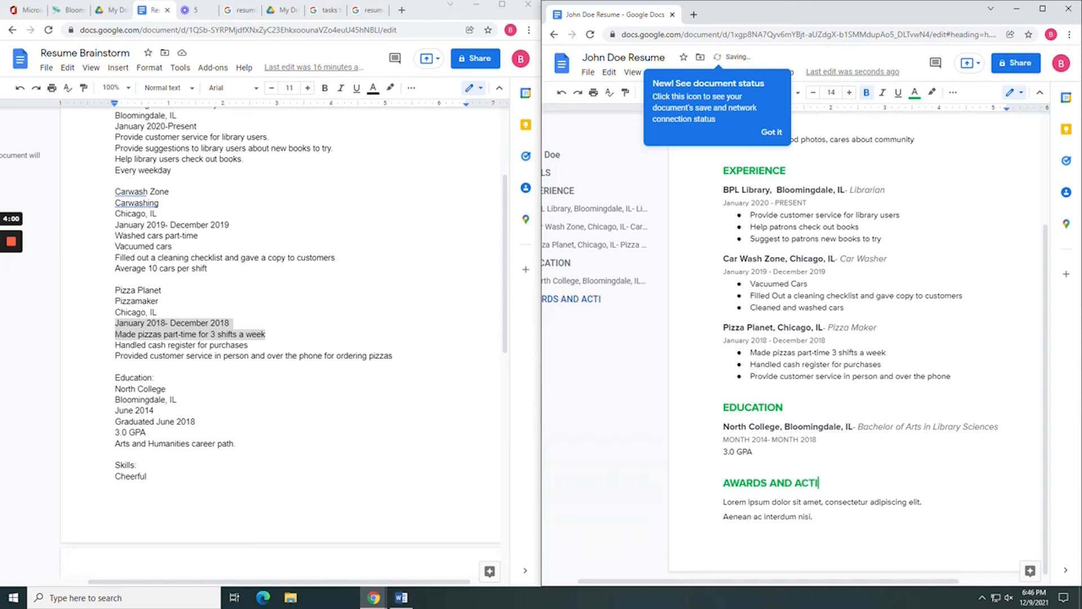
text(VITIES)
Replace the awards placeholder lines with Member of the Yearbook Club, Employee of the Month, Tennis Varsity Team.
click(814, 517)
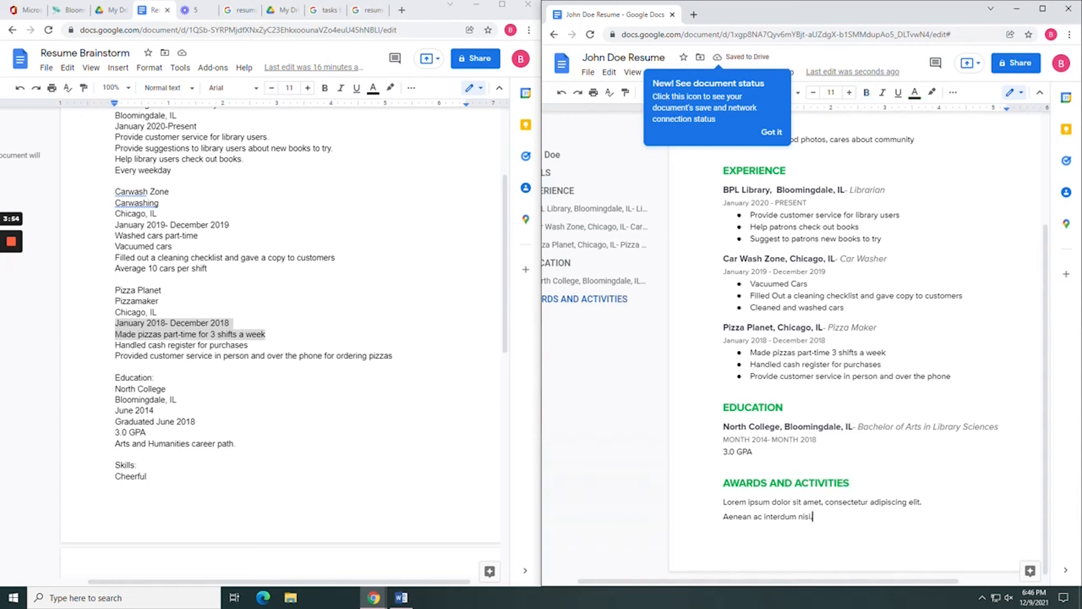
scroll(281, 339, down, 9)
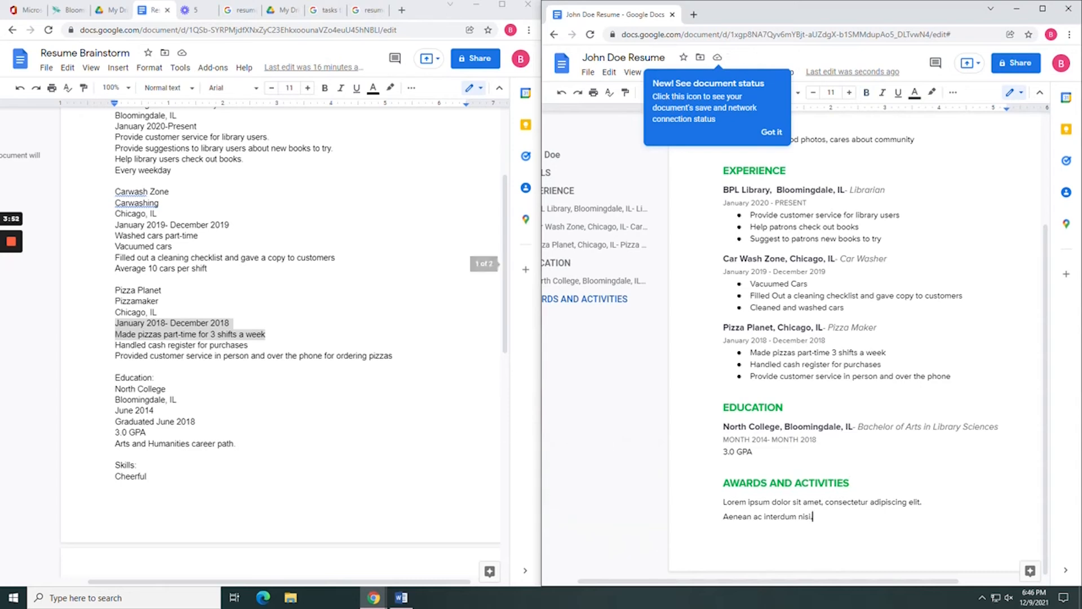
scroll(281, 338, down, 2)
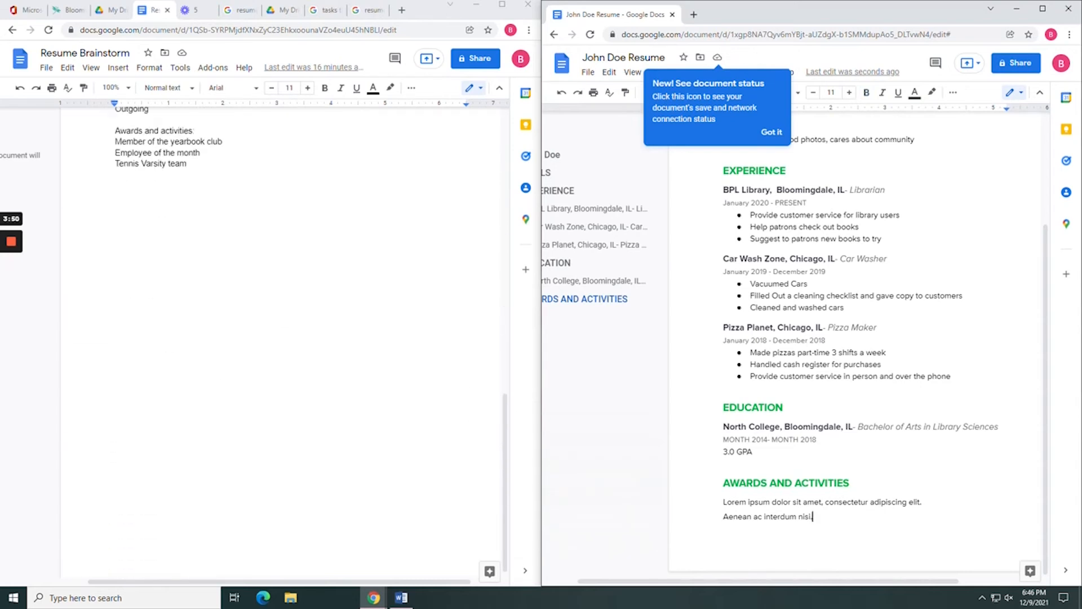
drag(813, 516, 723, 502)
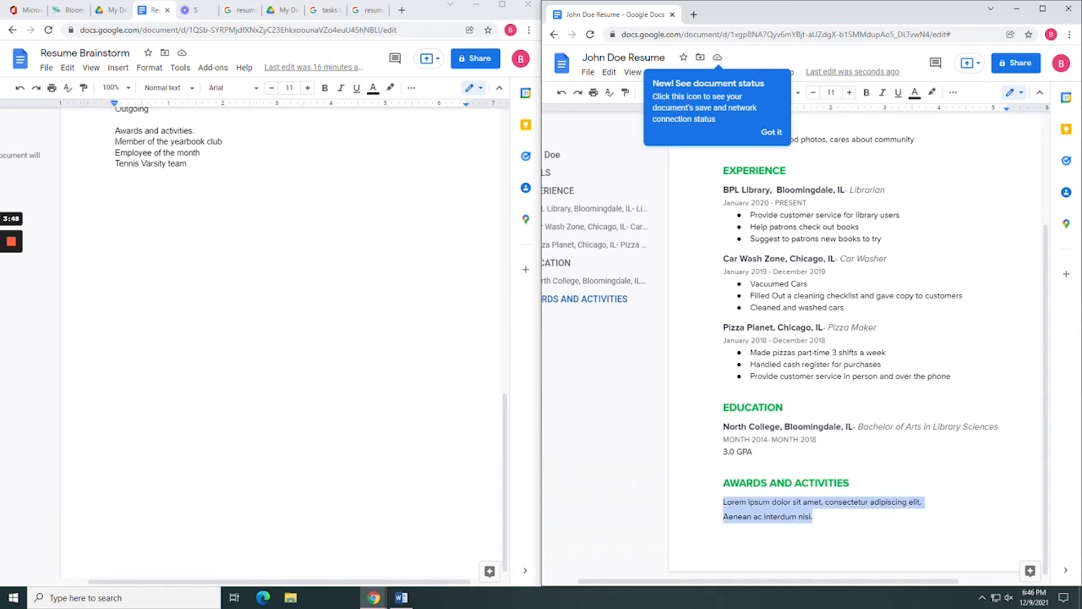
text(Member of t)
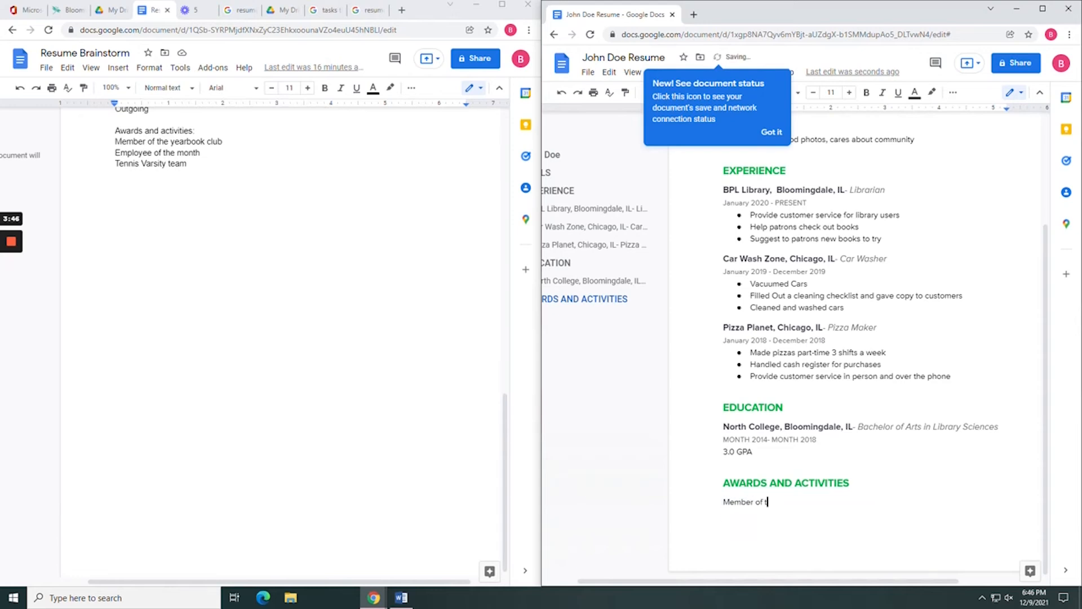
text(he Yearbook Club, Employee of)
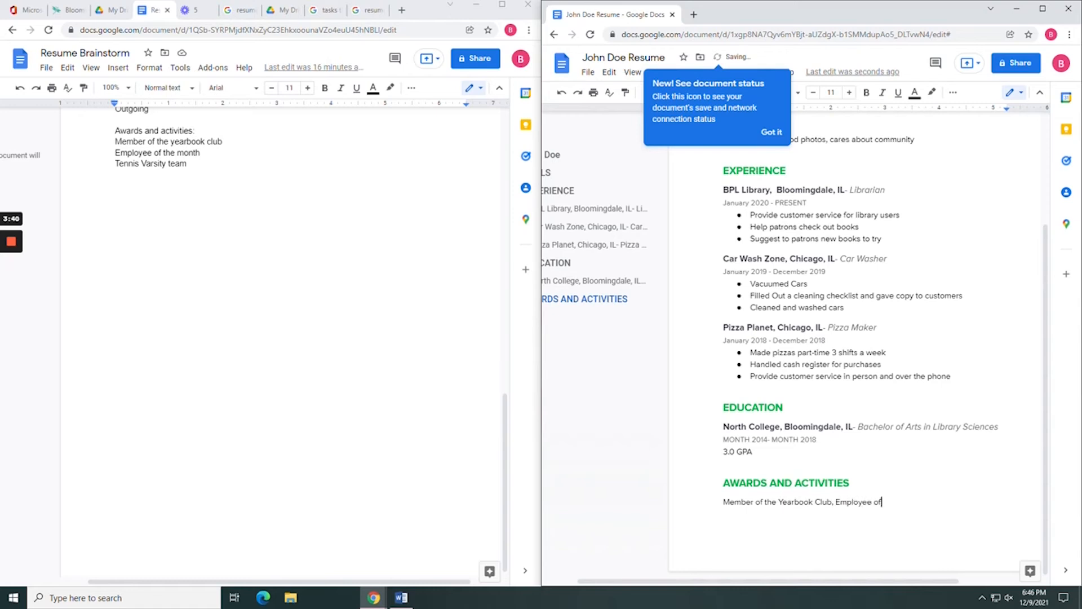
text( the Month, Tennis Varsity Team)
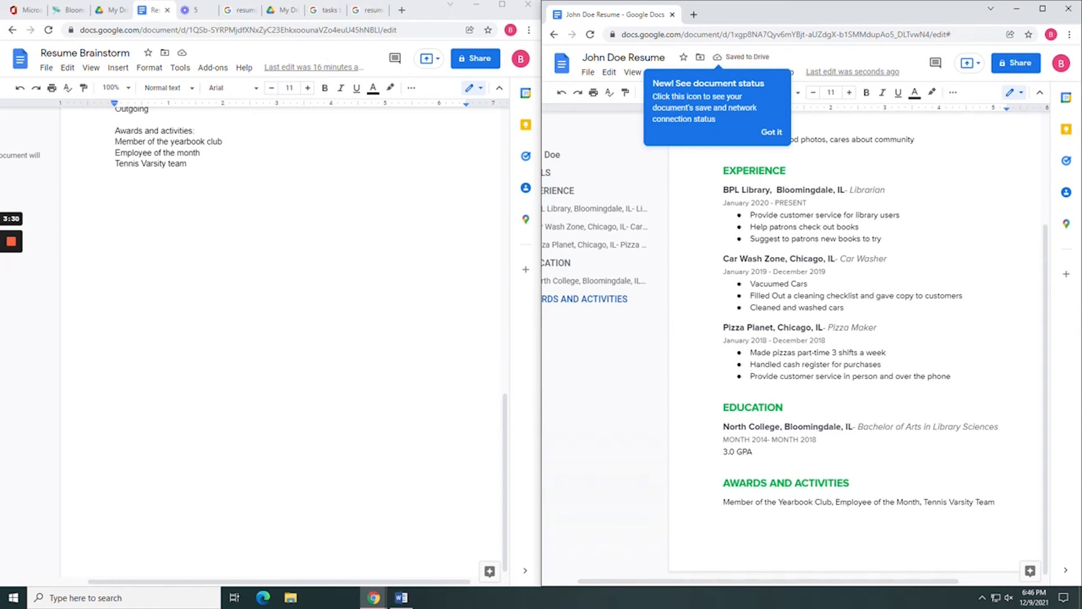
scroll(885, 338, up, 3)
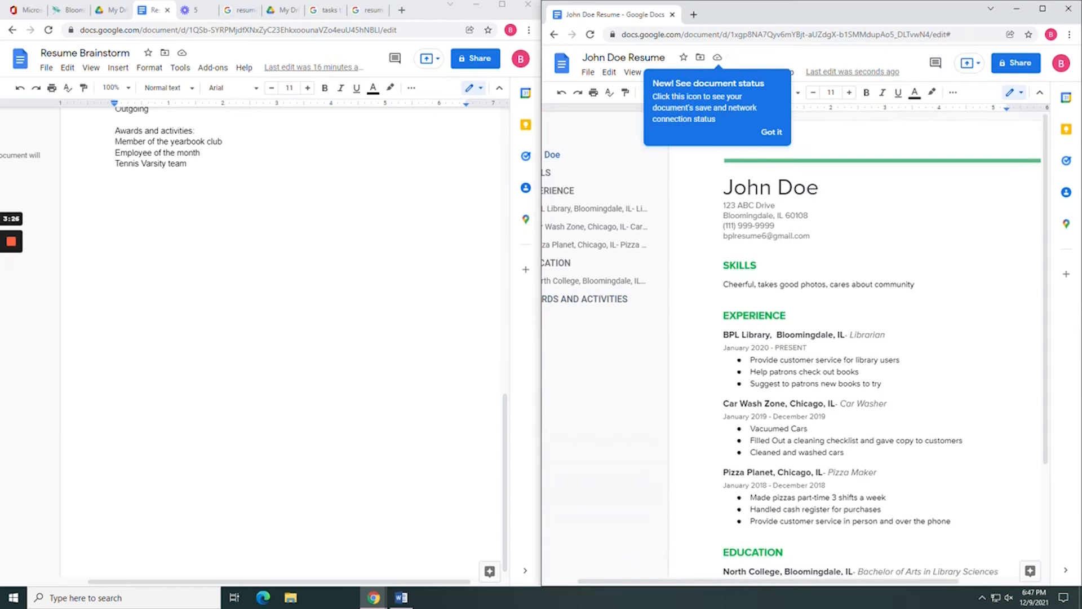
Dismiss the 'See document status' tip and scroll through the resume to review it.
scroll(885, 338, down, 3)
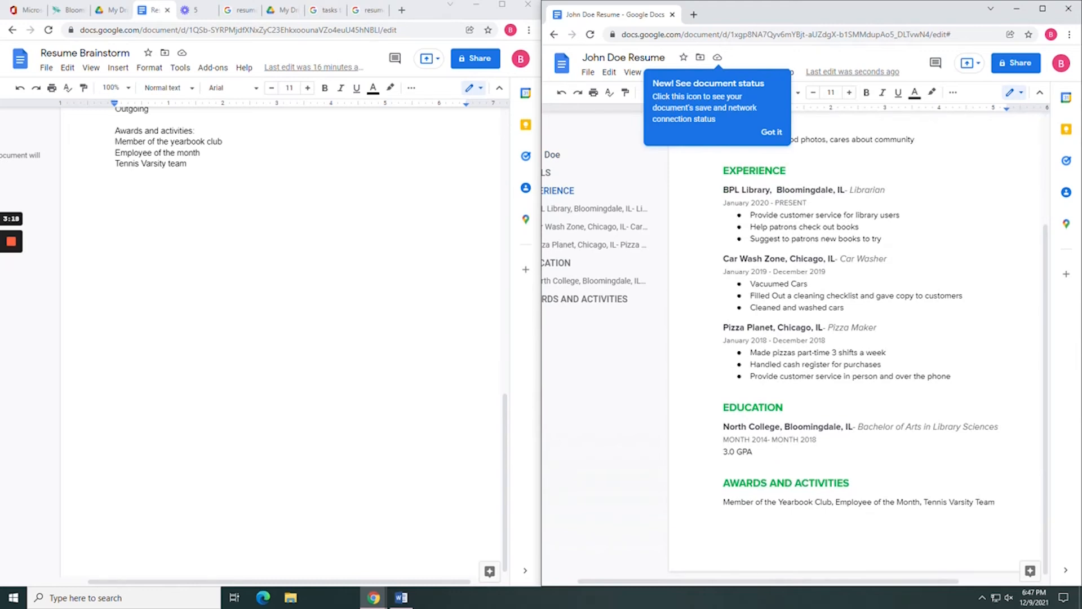
mouse_move(12, 241)
click(12, 286)
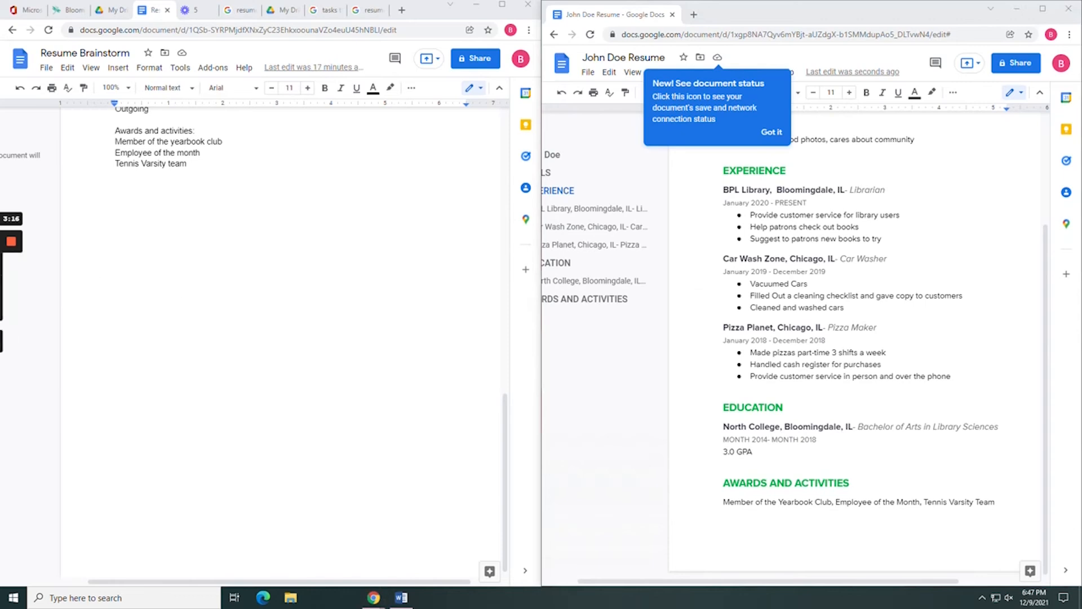
click(771, 132)
scroll(771, 133, up, 3)
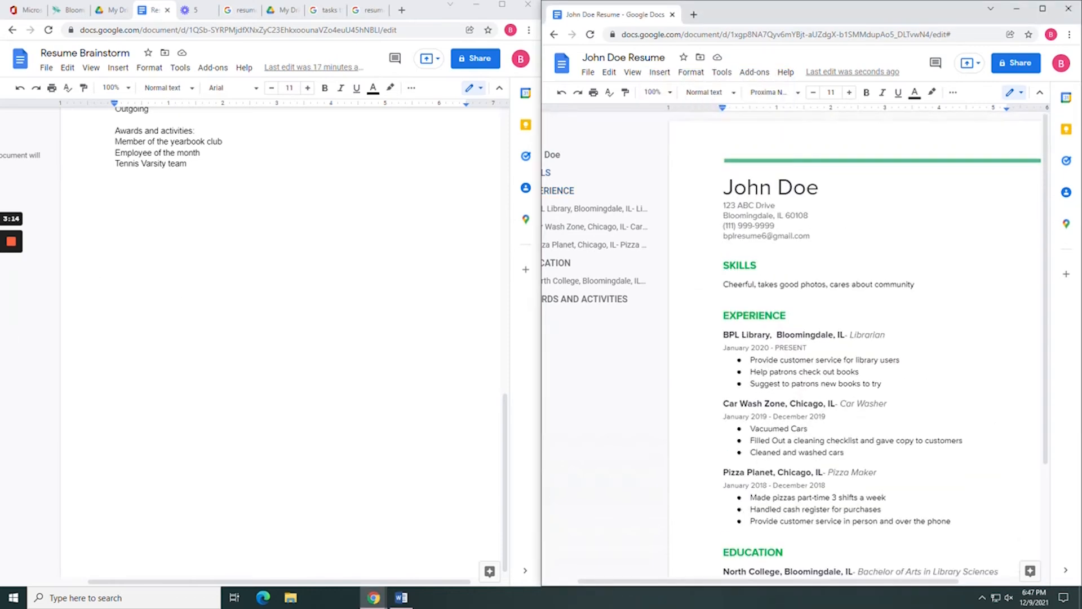
scroll(857, 339, down, 1)
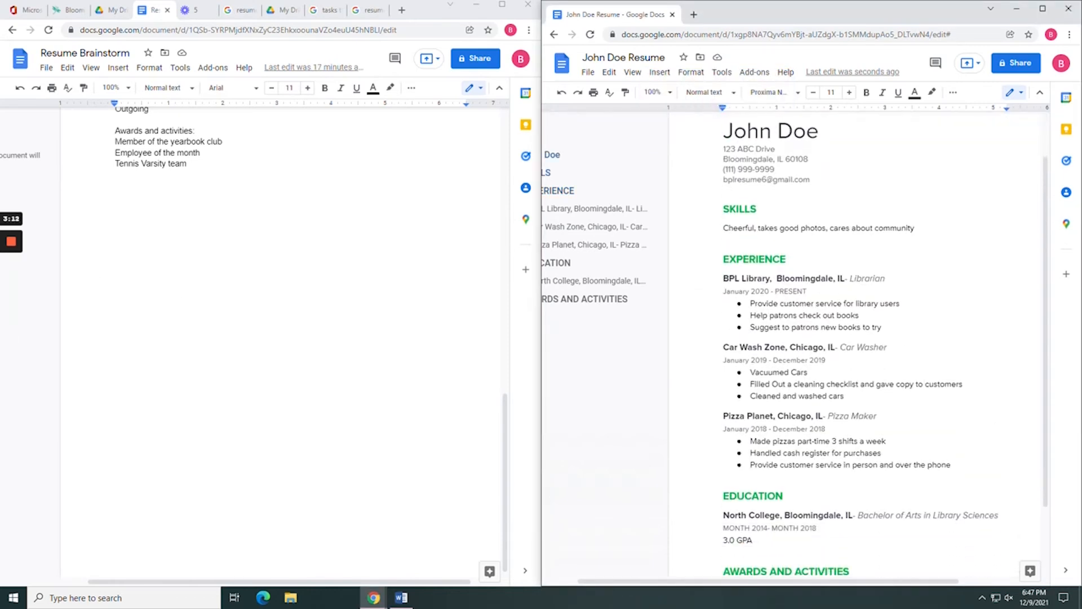
scroll(775, 348, right, 2)
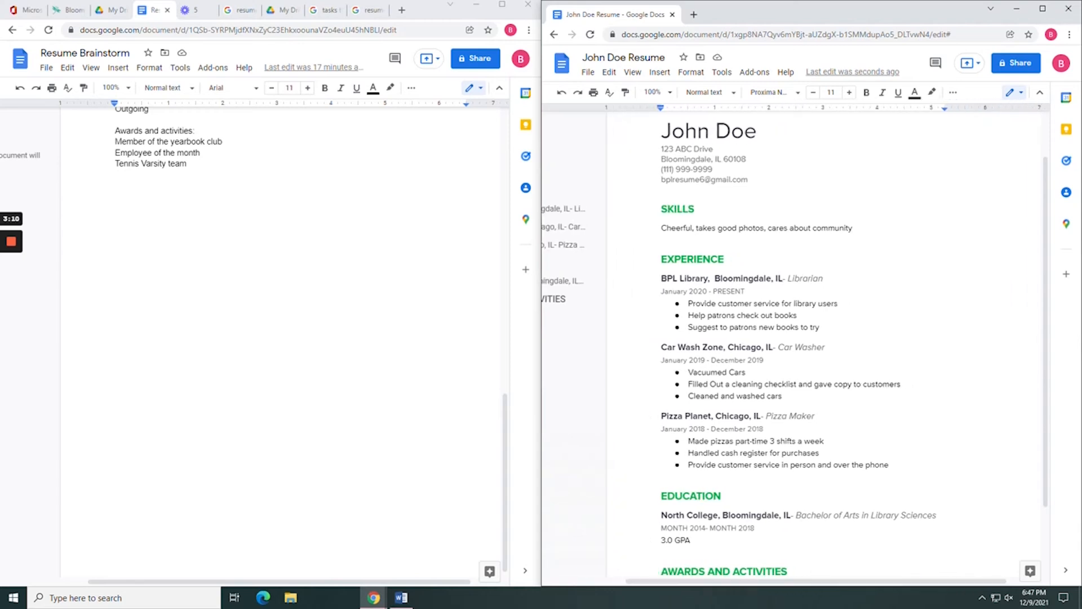
scroll(823, 344, down, 1)
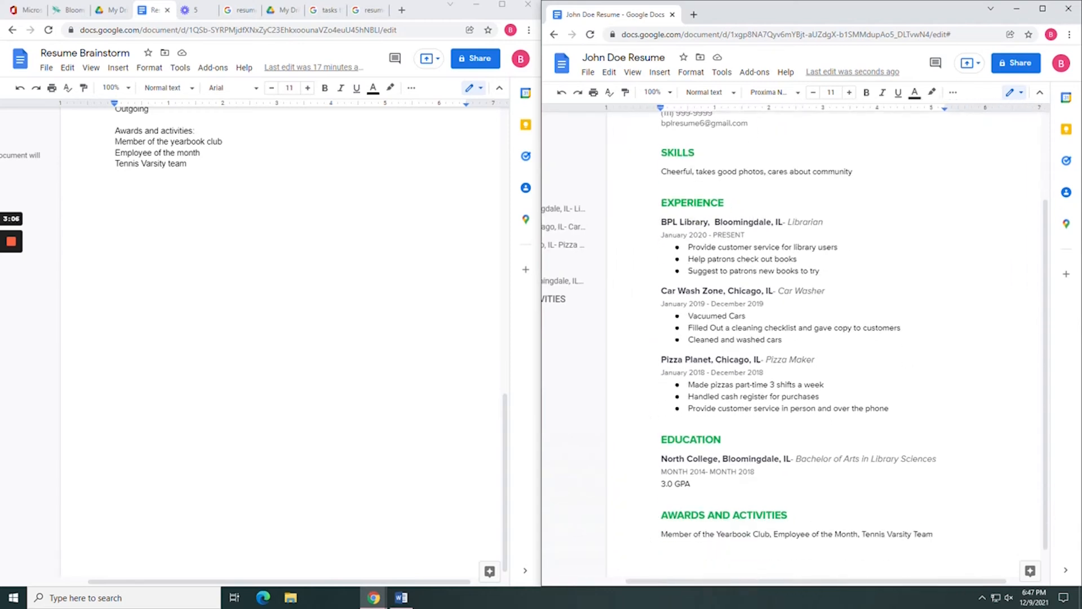
scroll(854, 338, down, 1)
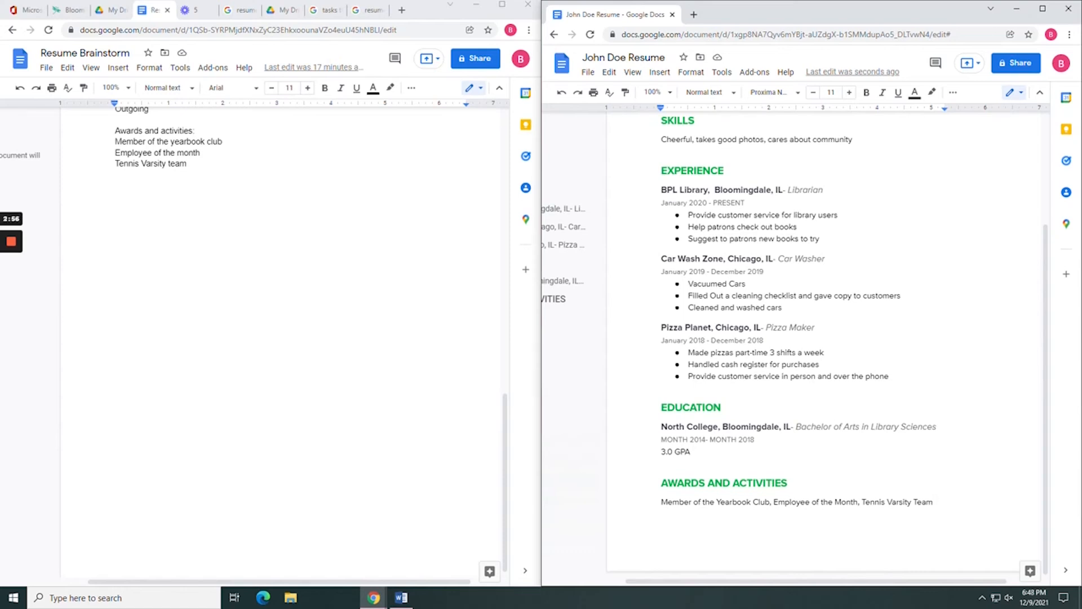
scroll(826, 338, up, 1)
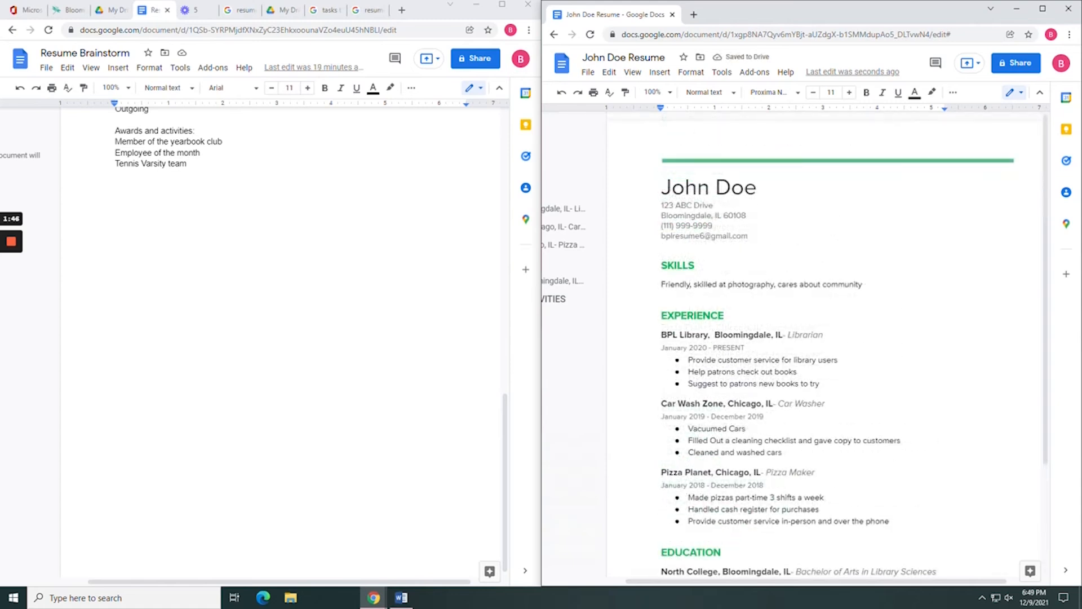
Append ', strong work ethic' to Skills and reword the bullet to 'Provided customer service with a cleaning checklist'.
text(, strong work ethic)
scroll(854, 343, down, 2)
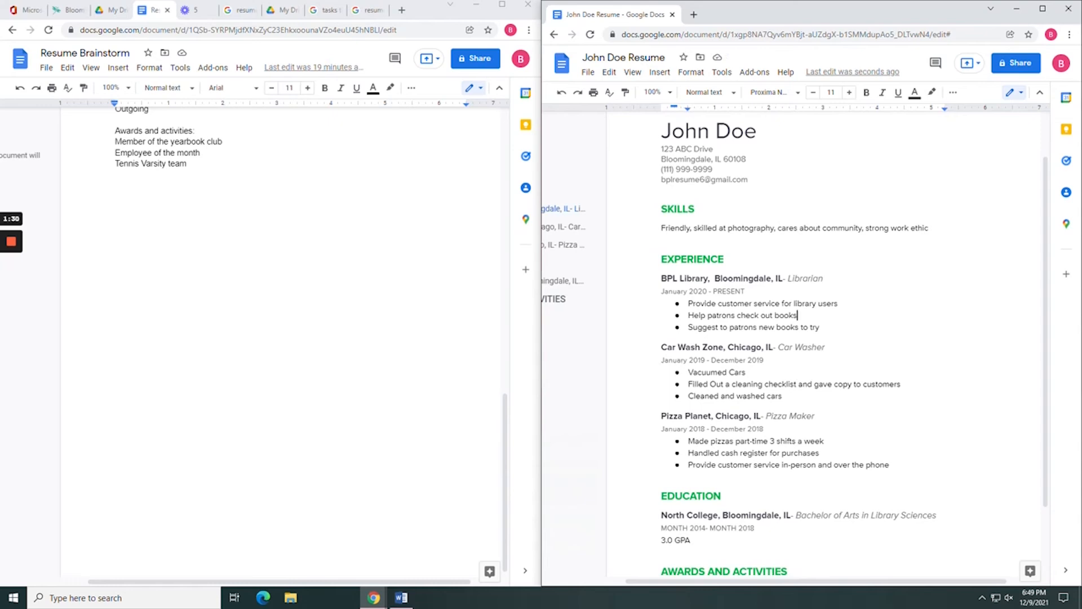
drag(902, 384, 691, 385)
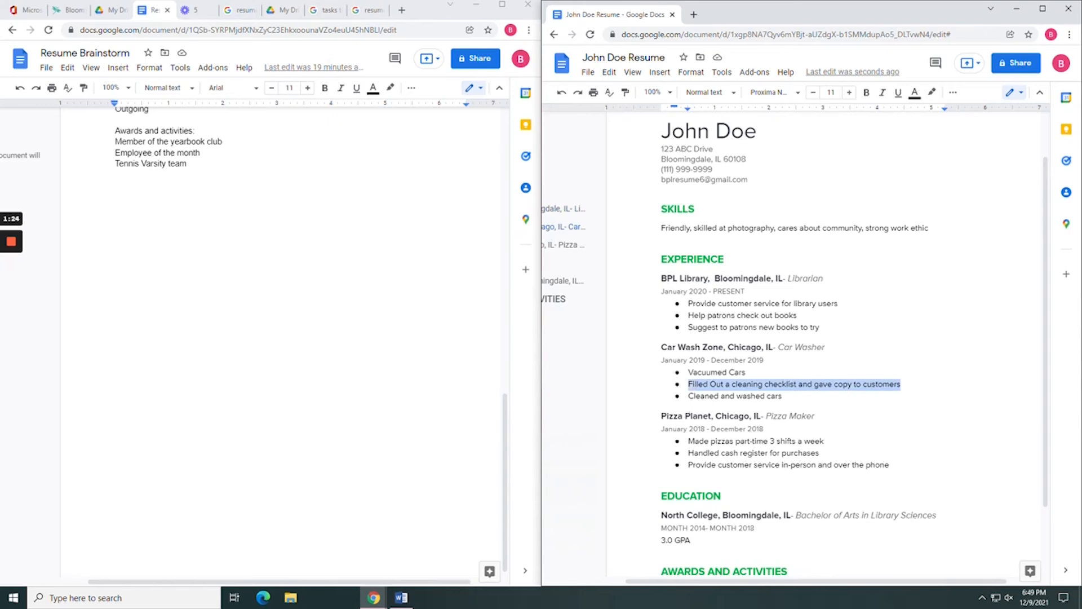
text(Provided)
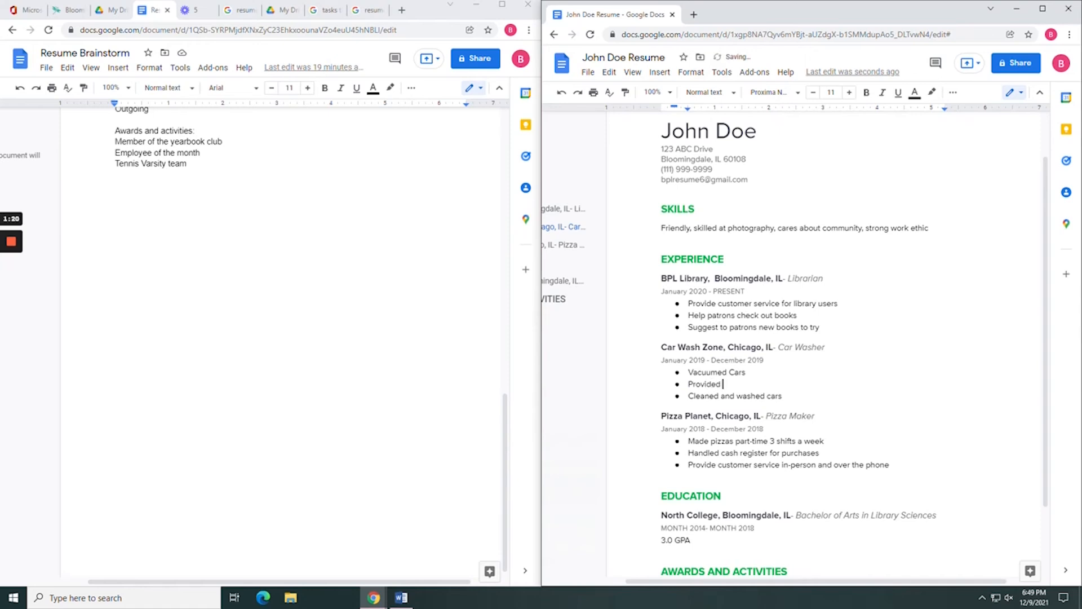
text( customer service and)
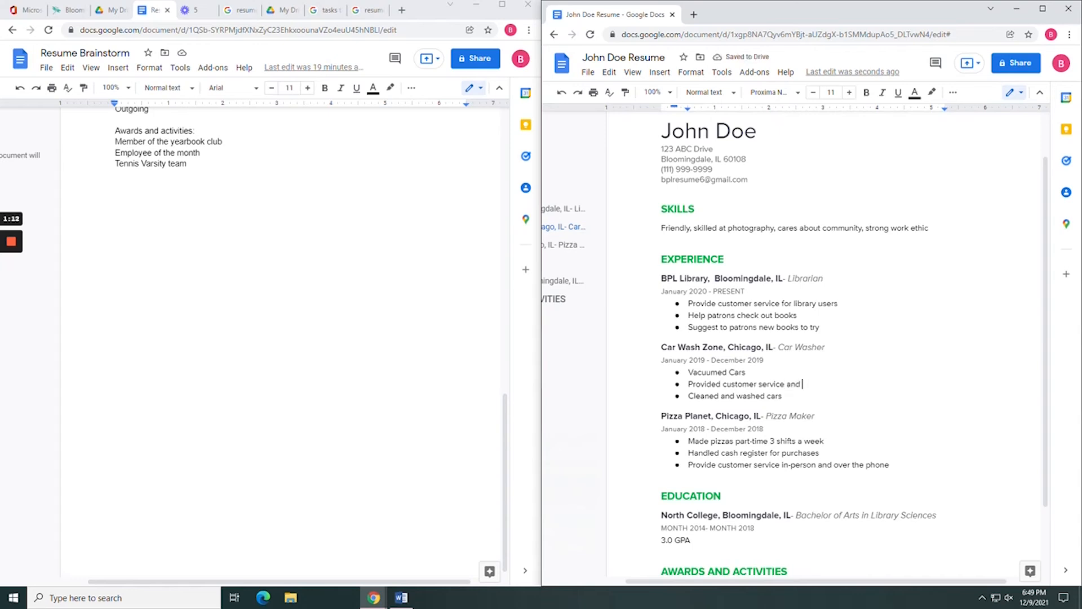
key(BackSpace)
key(BackSpace)
key(BackSpace)
key(BackSpace)
text(with a cleaning checklist)
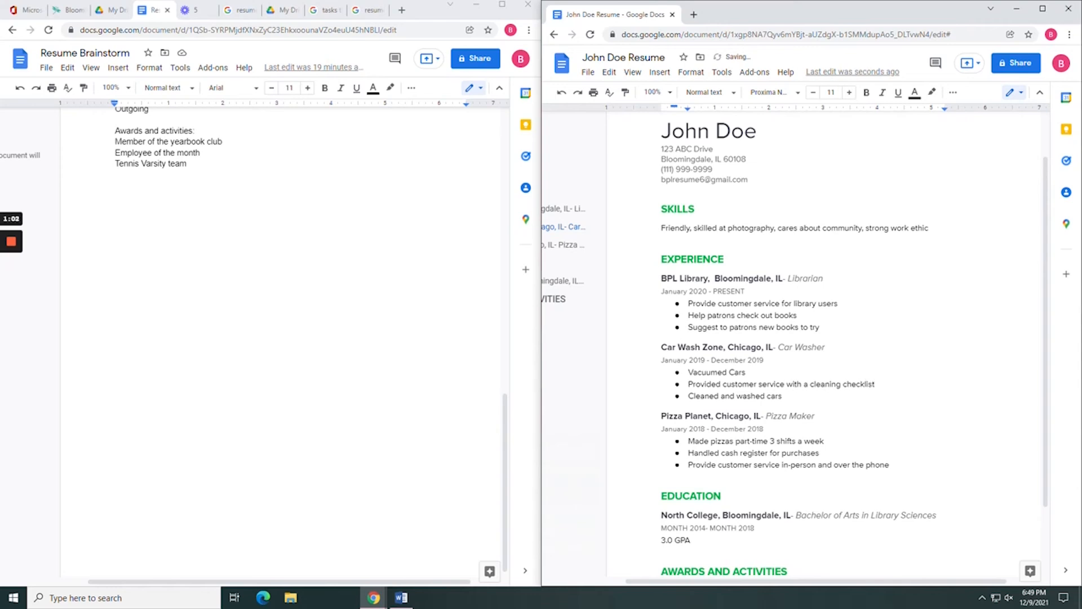
text(for c)
key(BackSpace)
key(BackSpace)
key(BackSpace)
key(BackSpace)
key(BackSpace)
text(cop)
key(BackSpace)
key(BackSpace)
key(BackSpace)
key(BackSpace)
key(BackSpace)
key(BackSpace)
key(BackSpace)
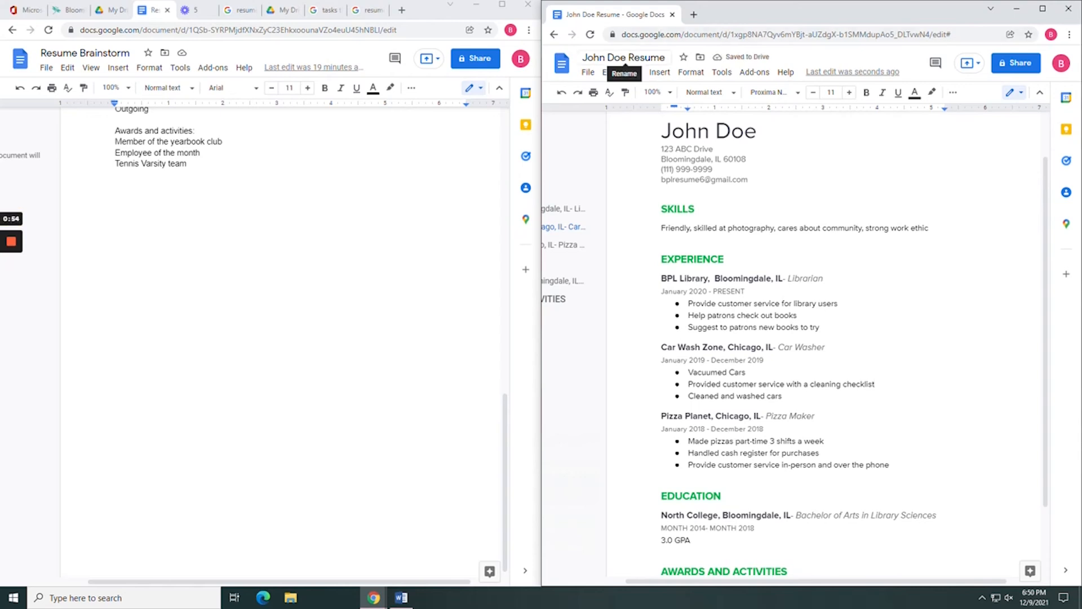
Run Spelling and grammar check, confirm 'Document looks good.', and close the panel.
click(716, 76)
mouse_move(740, 99)
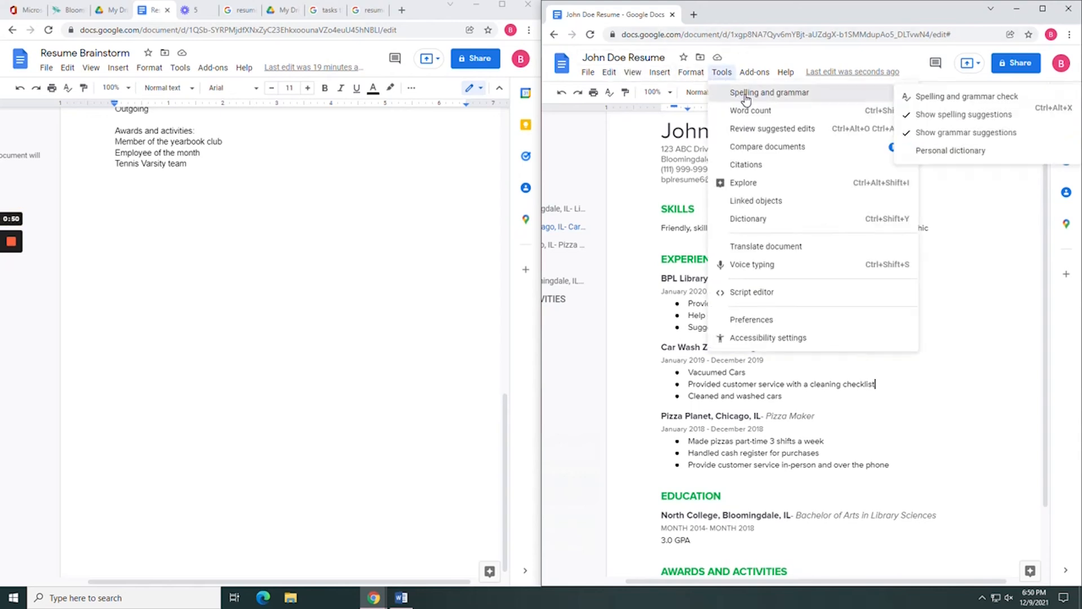
click(956, 101)
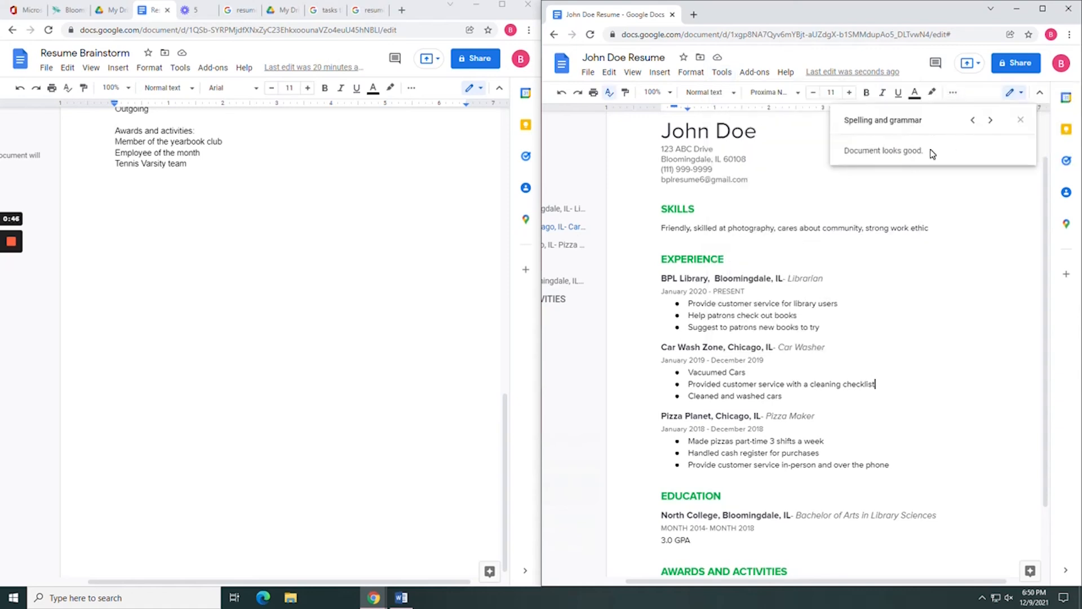
drag(932, 152, 843, 156)
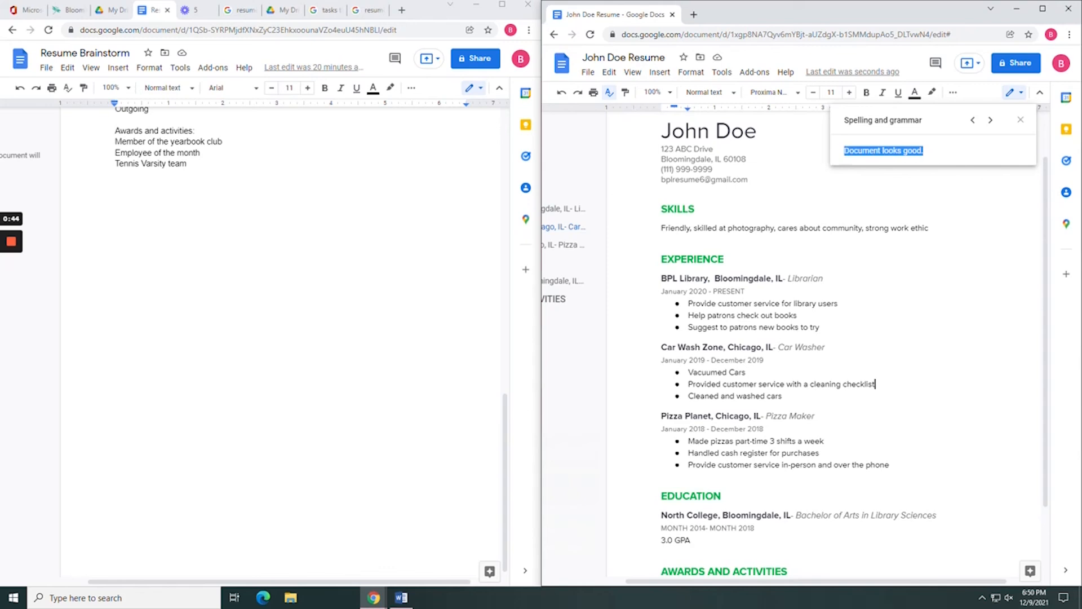
click(725, 259)
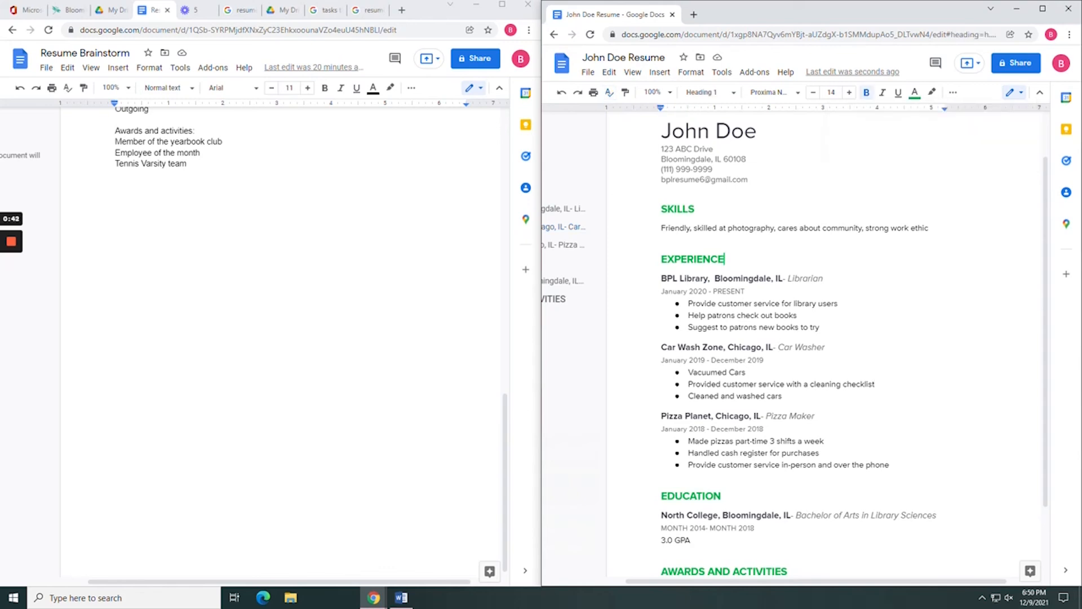
scroll(828, 346, down, 2)
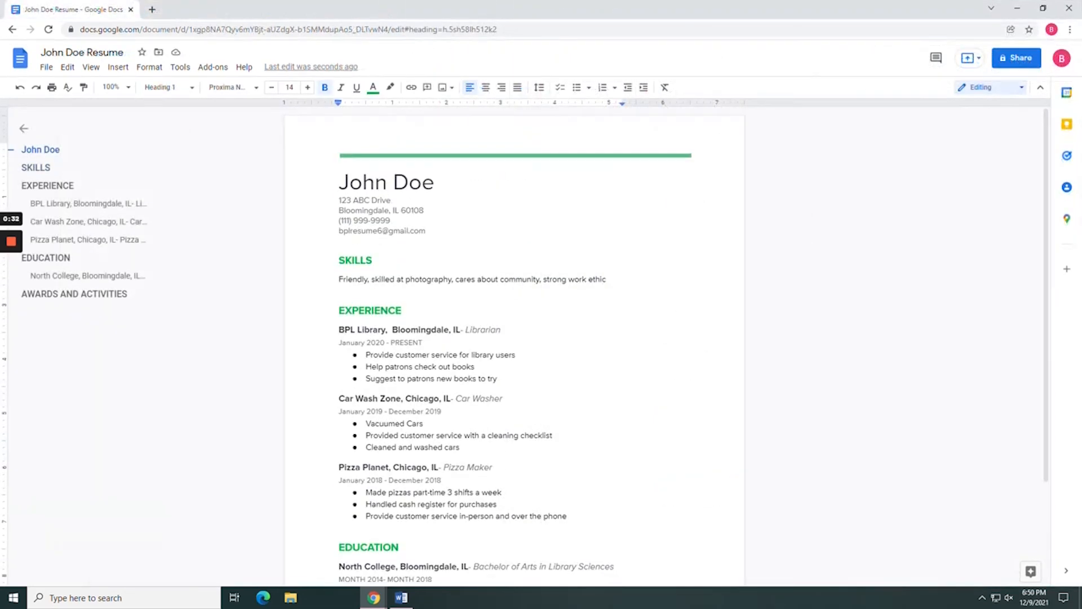
Preview the resume's print layout, then cancel printing to return to the document.
click(46, 67)
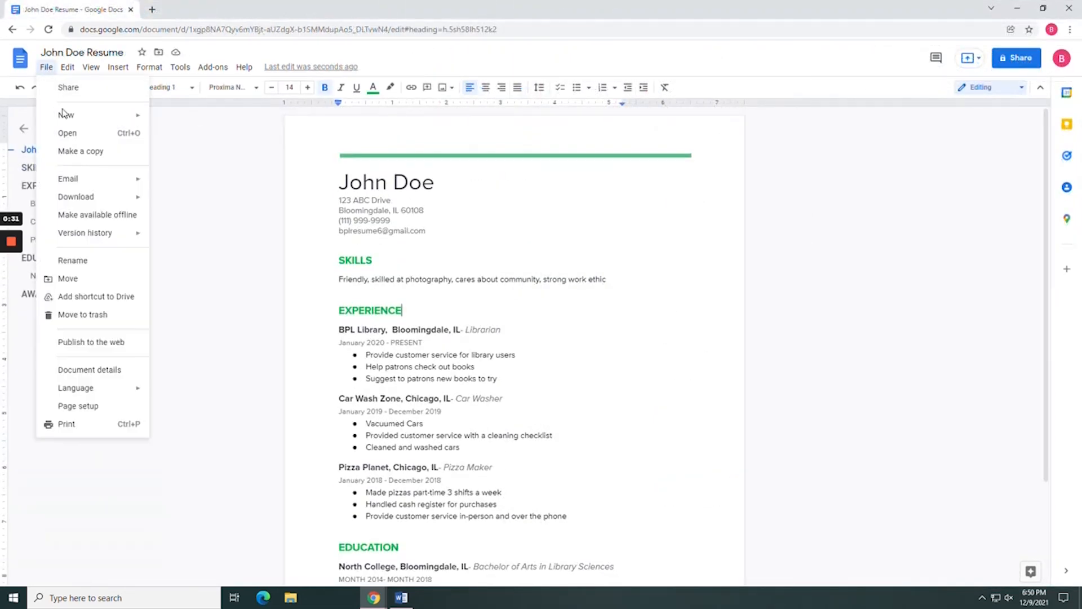
click(77, 427)
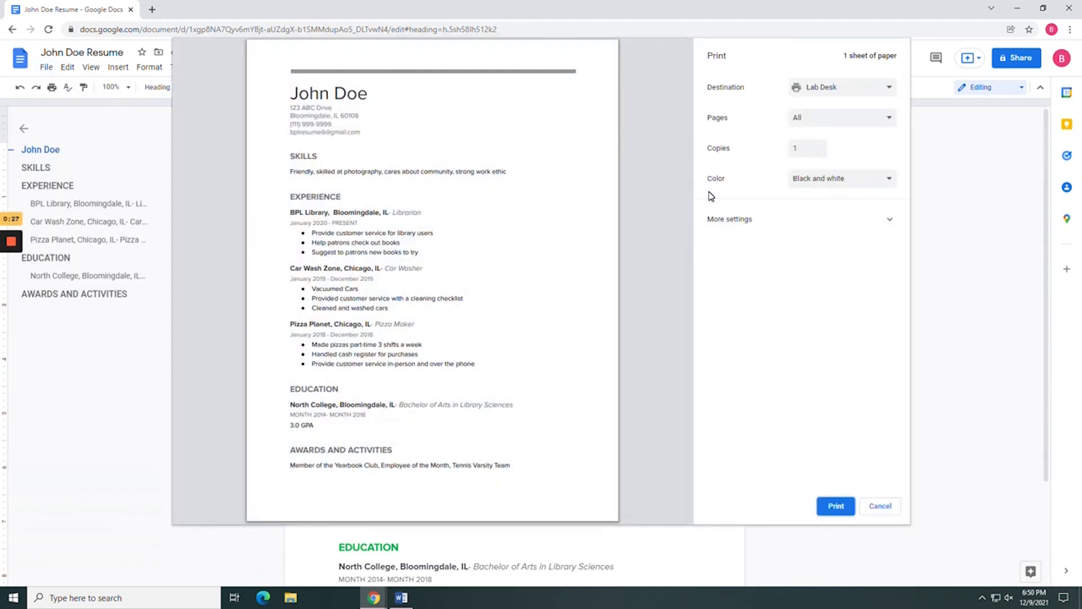
click(881, 507)
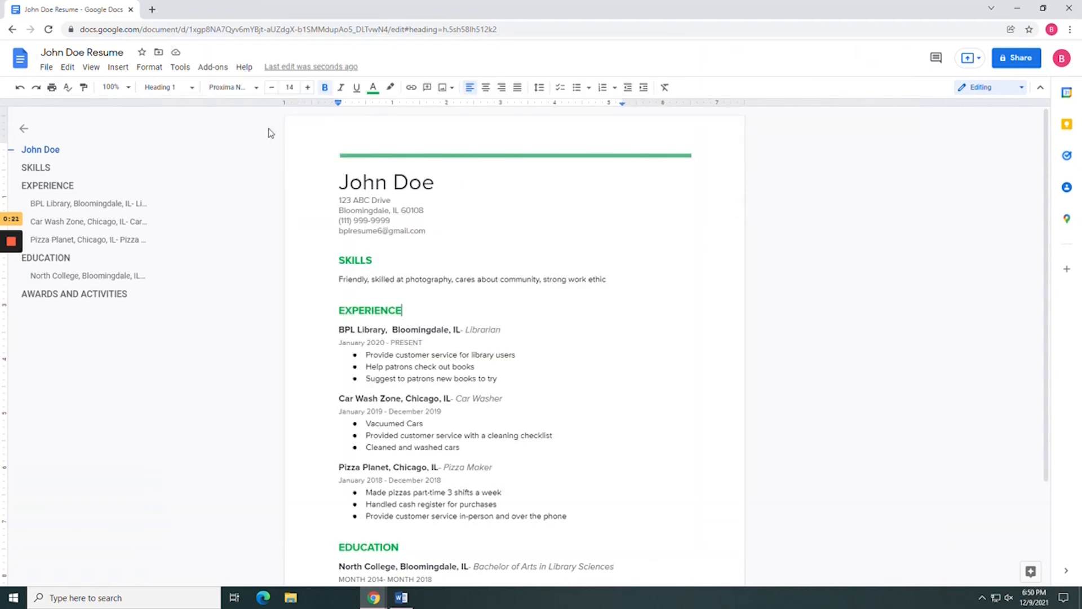
Download the John Doe Resume as a PDF Document (.pdf).
click(45, 69)
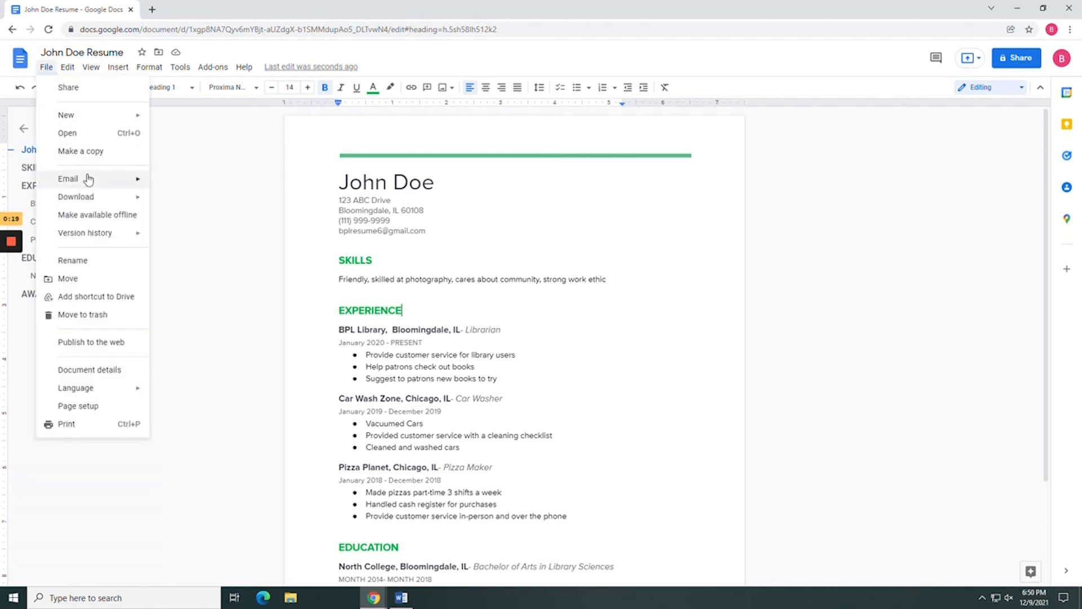
mouse_move(89, 202)
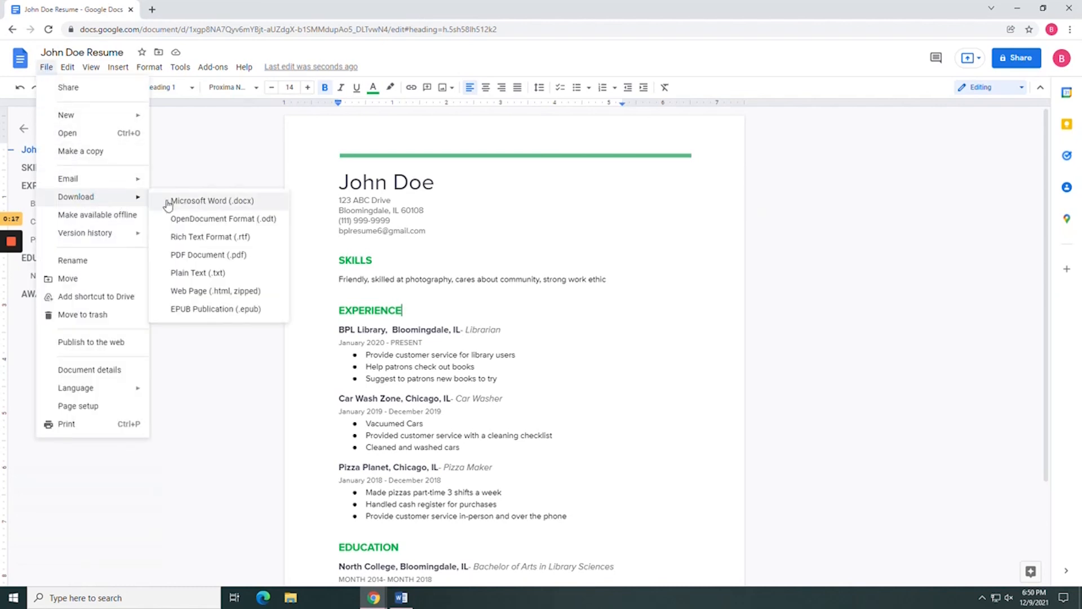
click(216, 254)
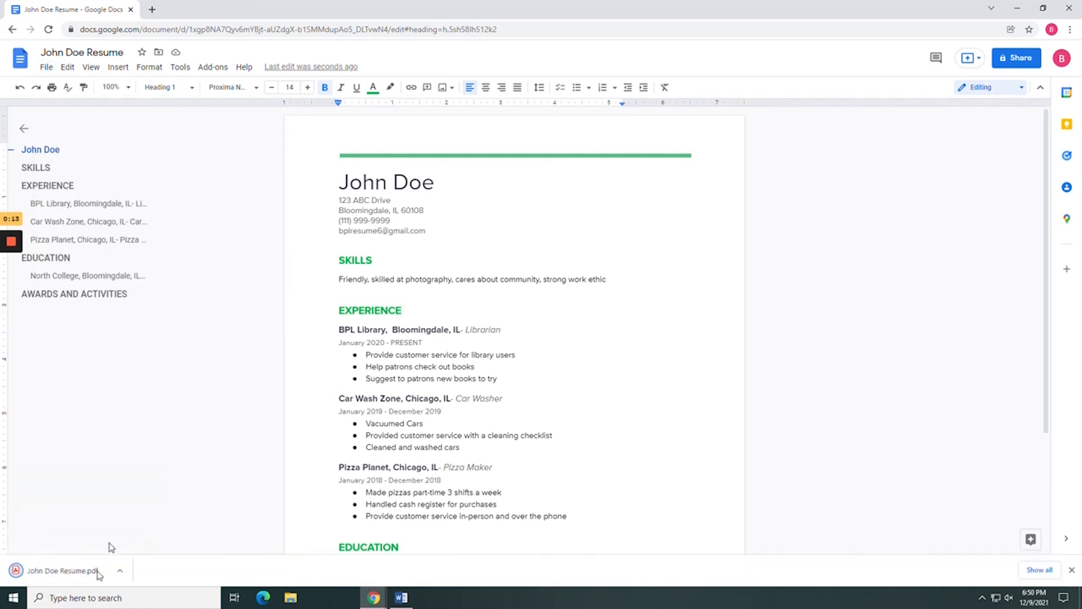
Open John Doe Resume.pdf from the download bar and scroll through the page and back to the top.
click(83, 570)
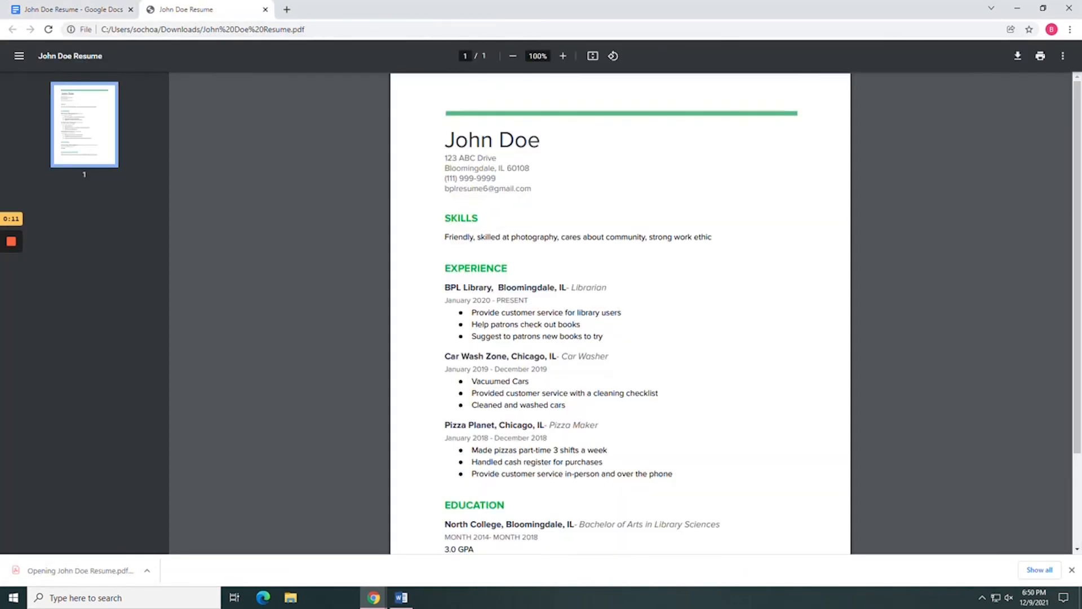
scroll(565, 172, down, 2)
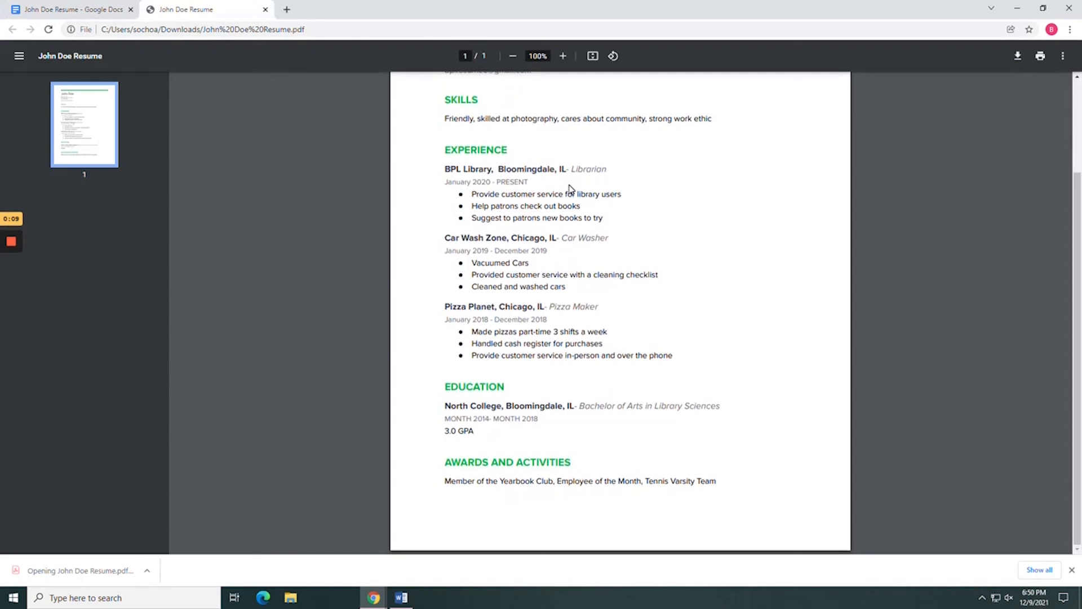
scroll(570, 188, up, 2)
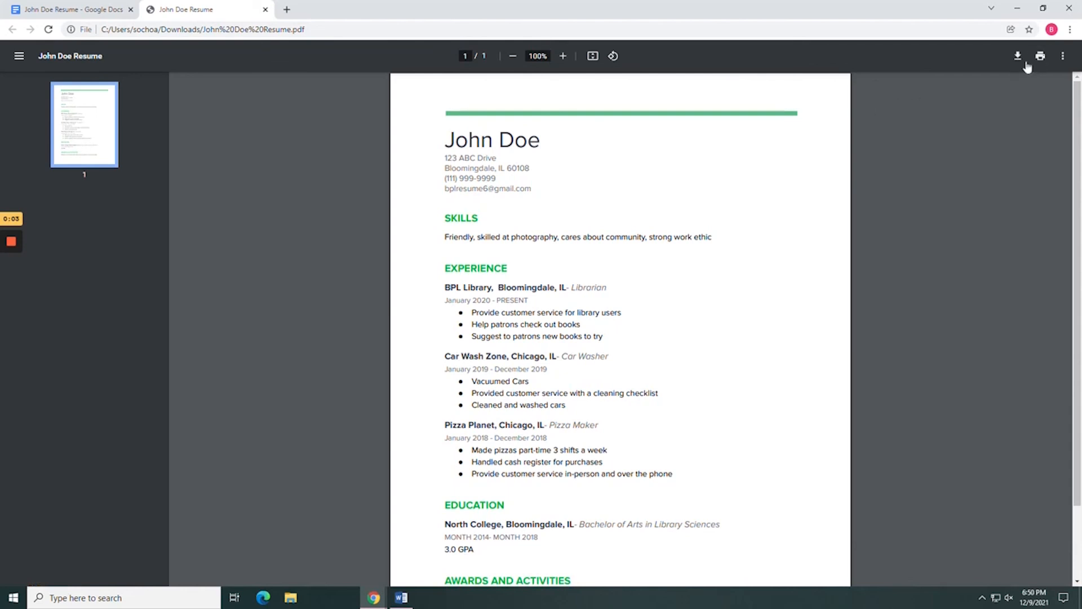
Close the PDF tab and address an 'Email this file' message to the library's Gmail address.
click(265, 9)
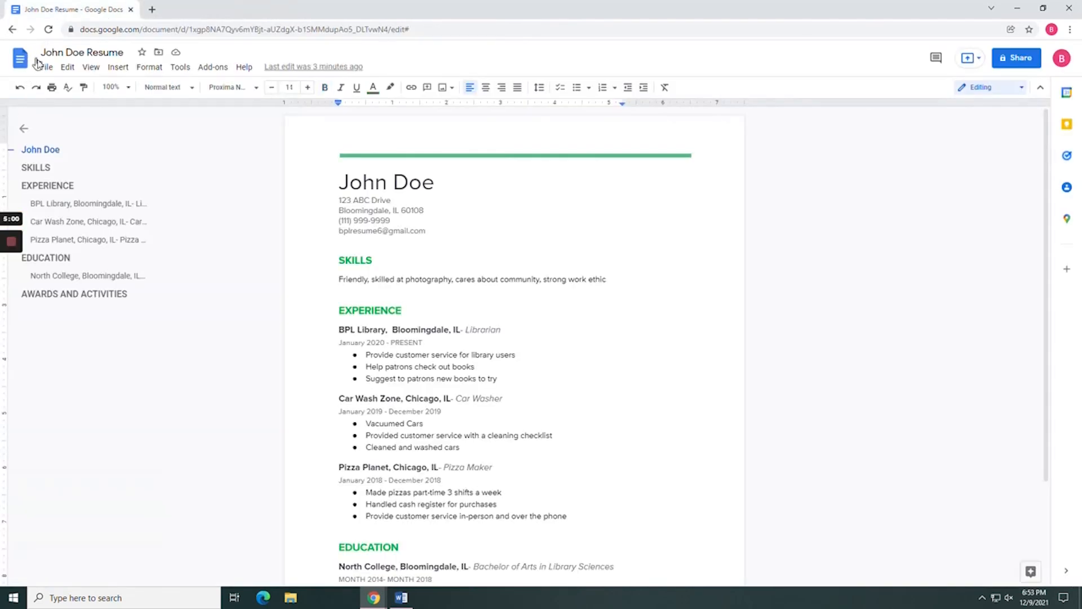
click(43, 67)
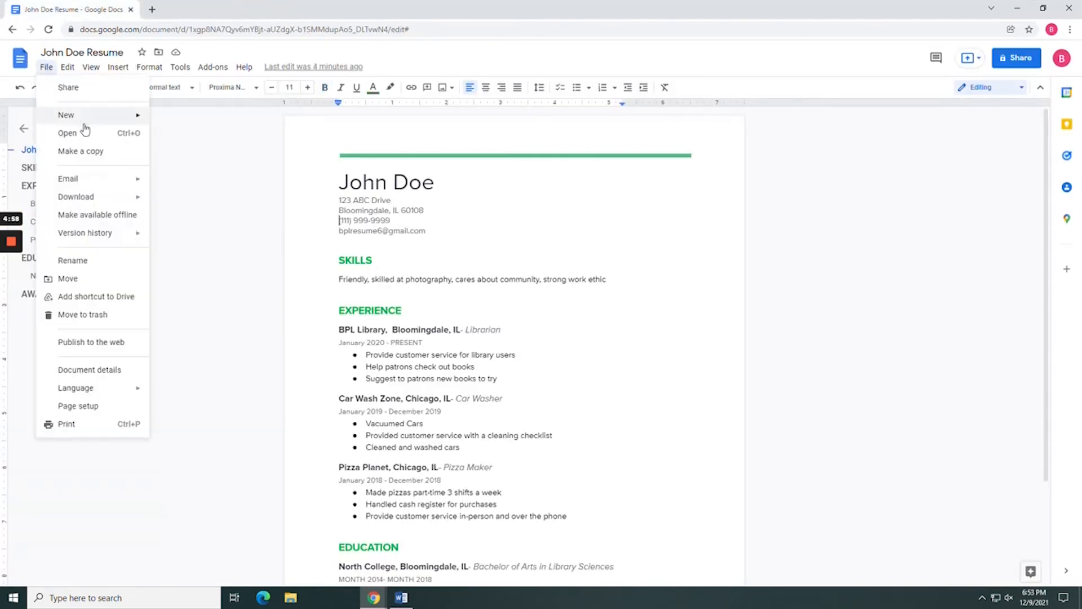
mouse_move(91, 178)
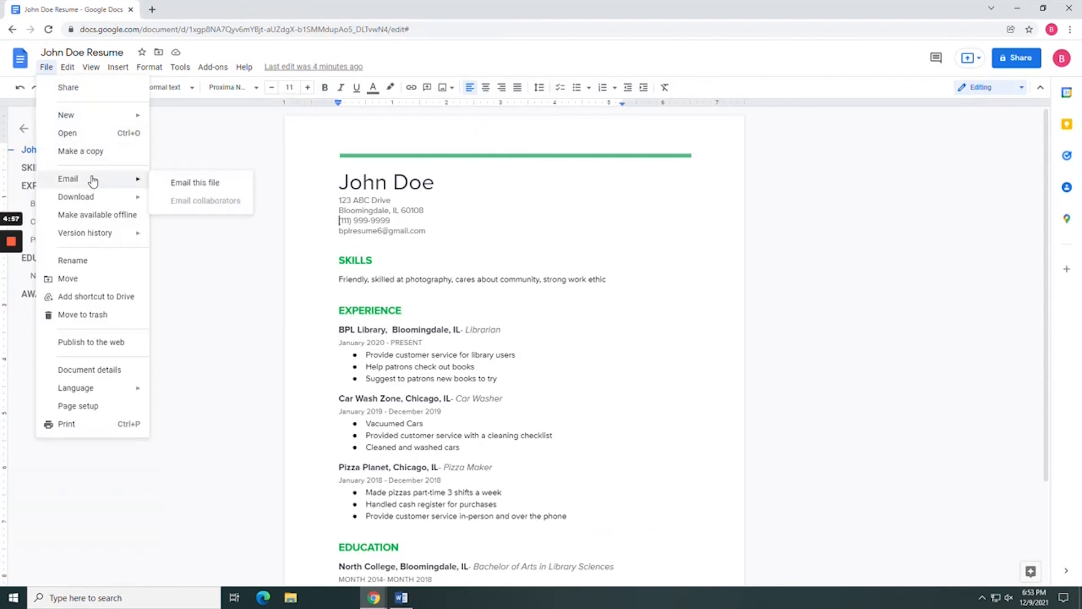
click(198, 186)
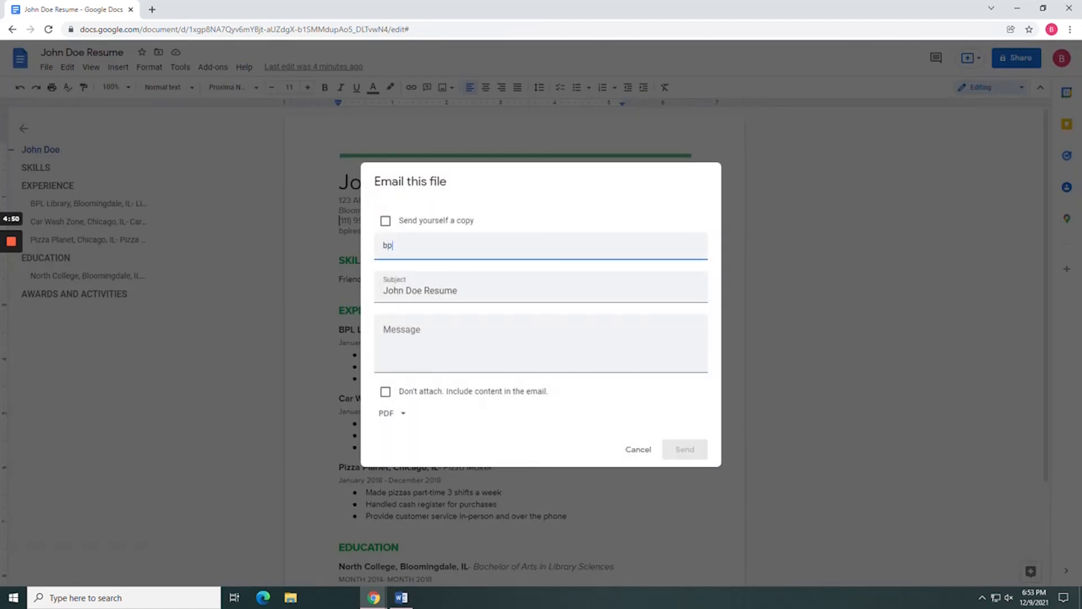
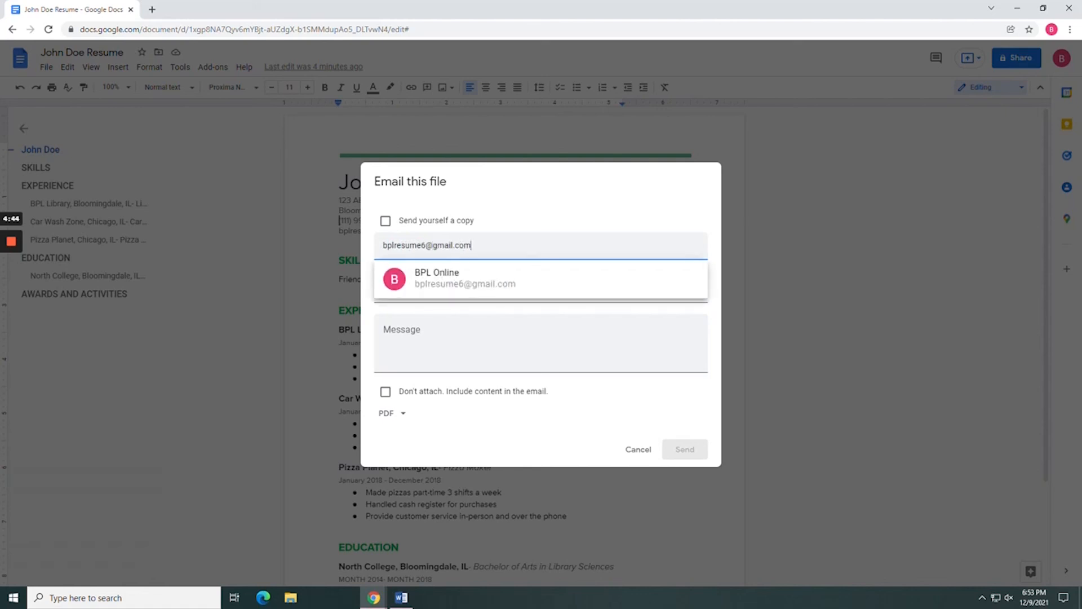
click(463, 285)
Keep PDF as the attachment format and send the John Doe Resume email.
click(410, 355)
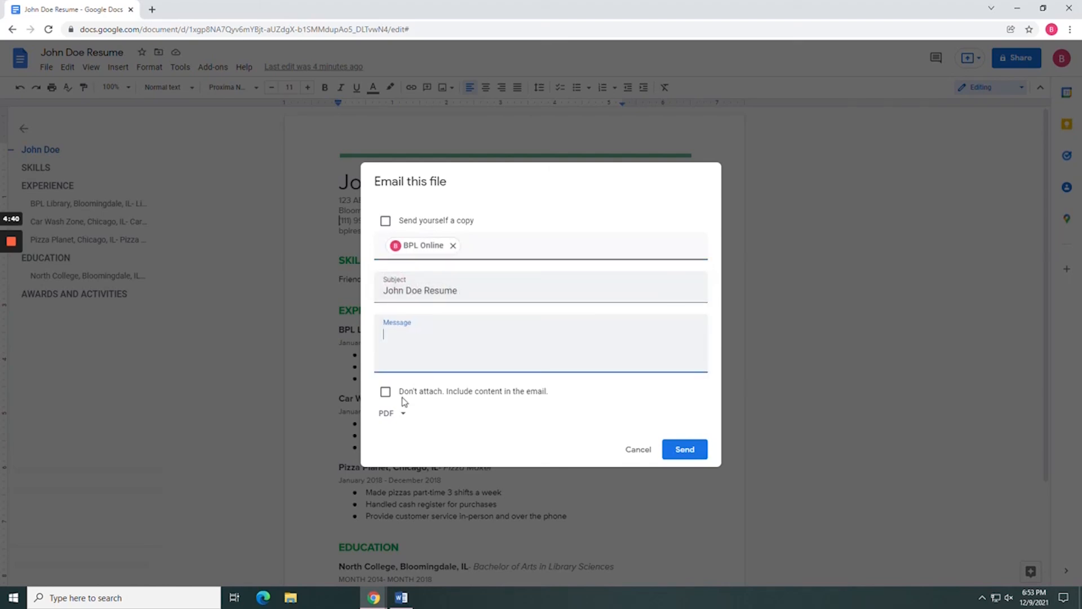
click(402, 414)
click(400, 420)
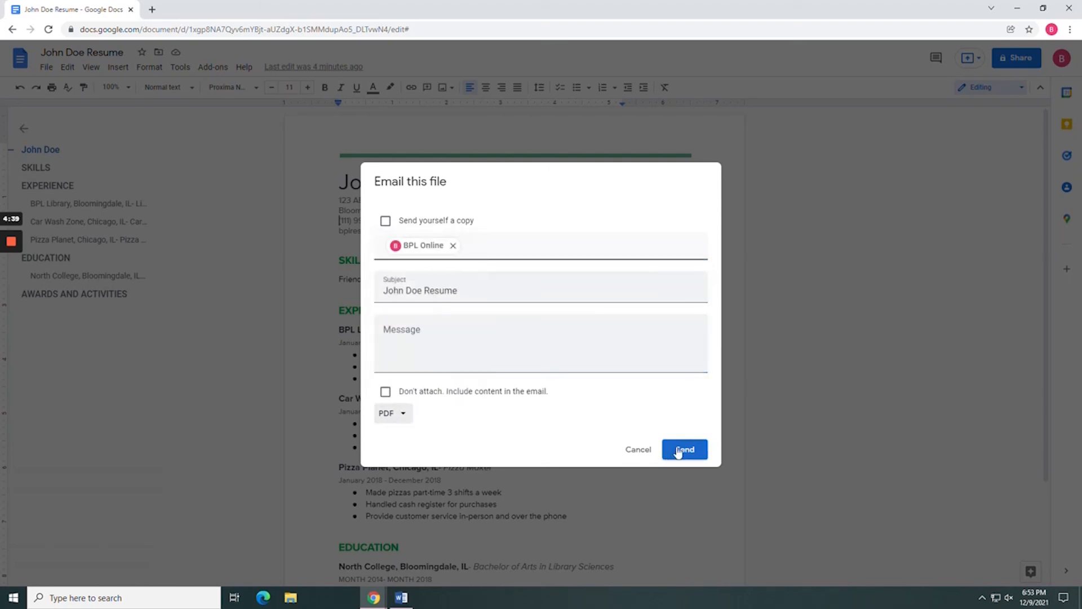
click(678, 453)
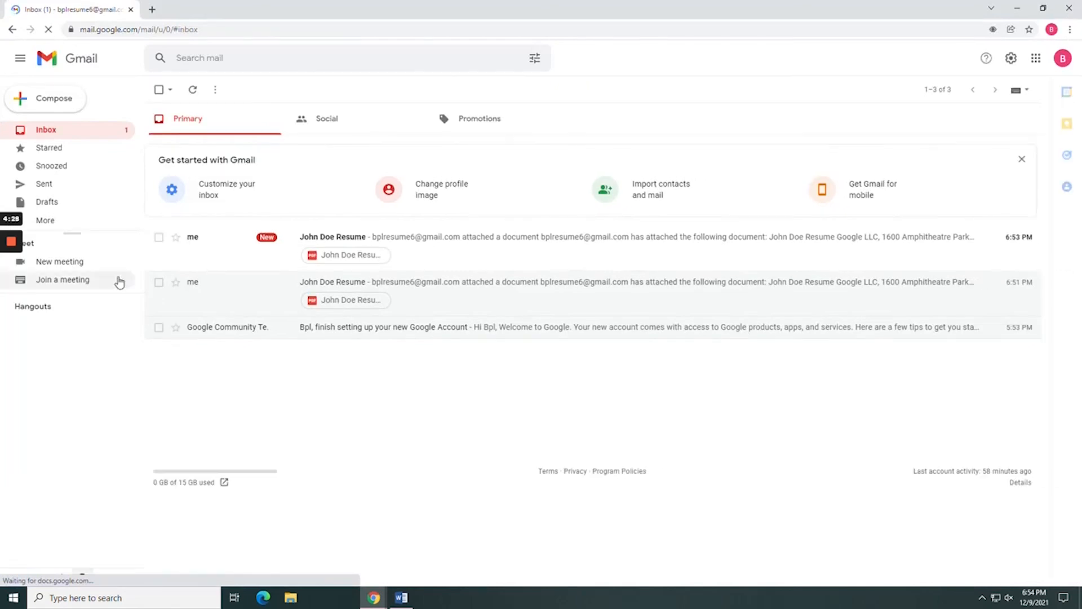
Open the received John Doe Resume email, preview its PDF attachment, then return to the library tab.
click(350, 237)
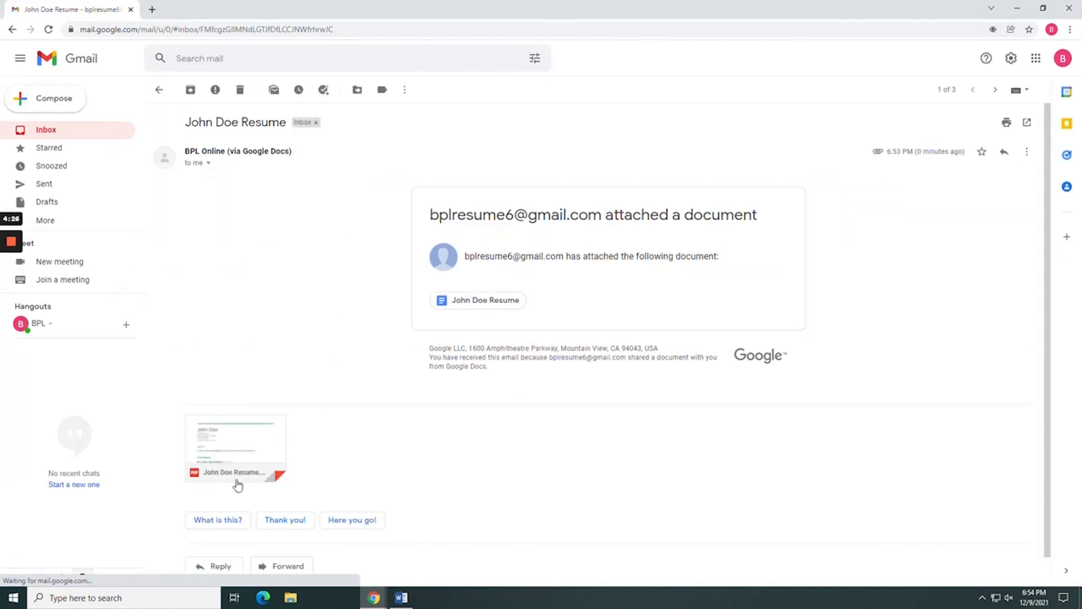
click(238, 484)
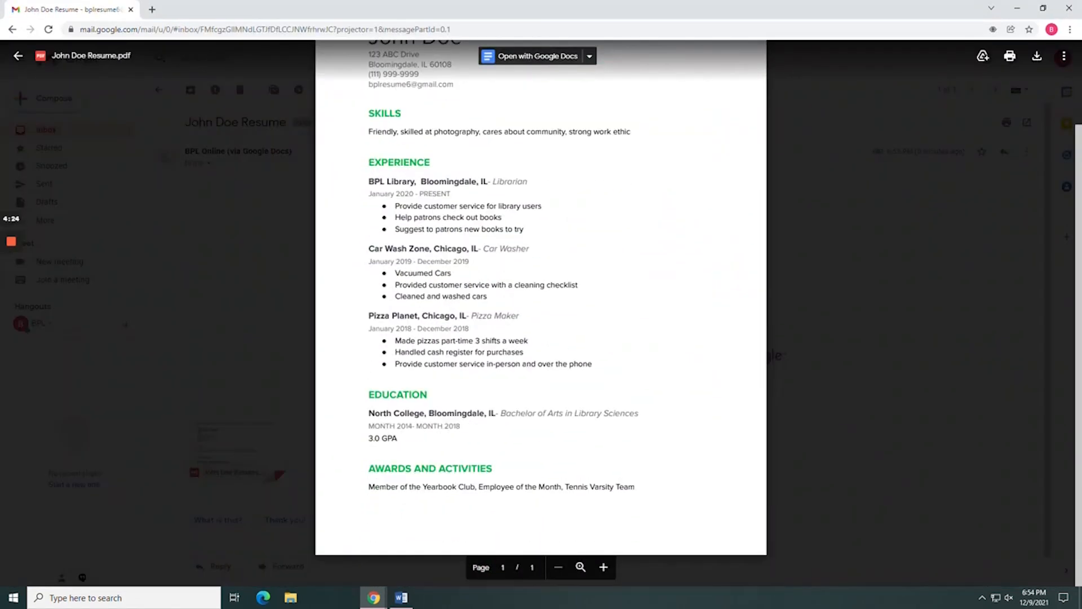
scroll(795, 274, up, 3)
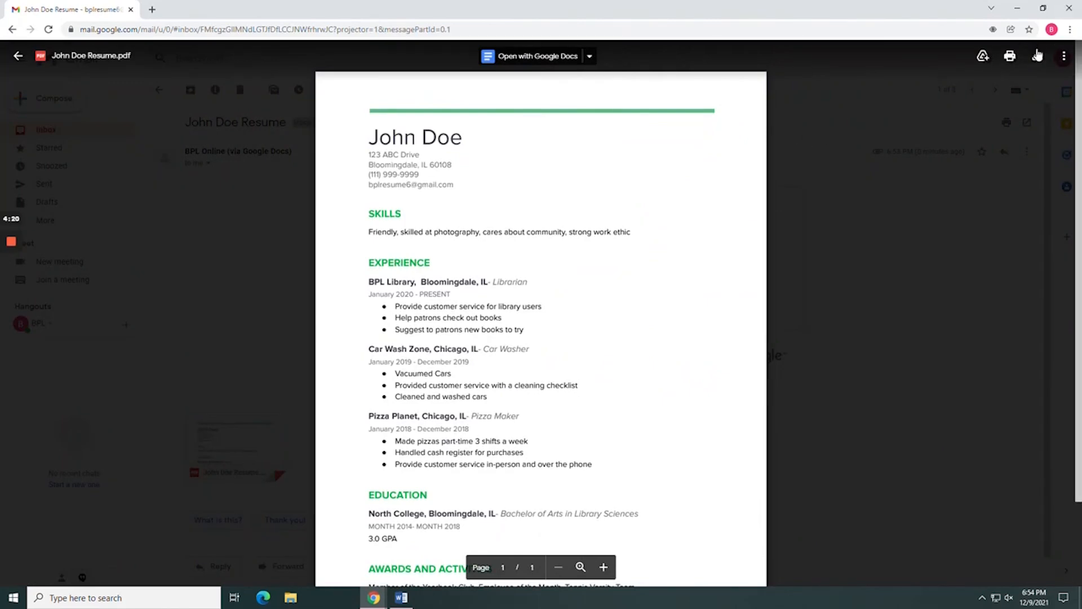
click(1069, 8)
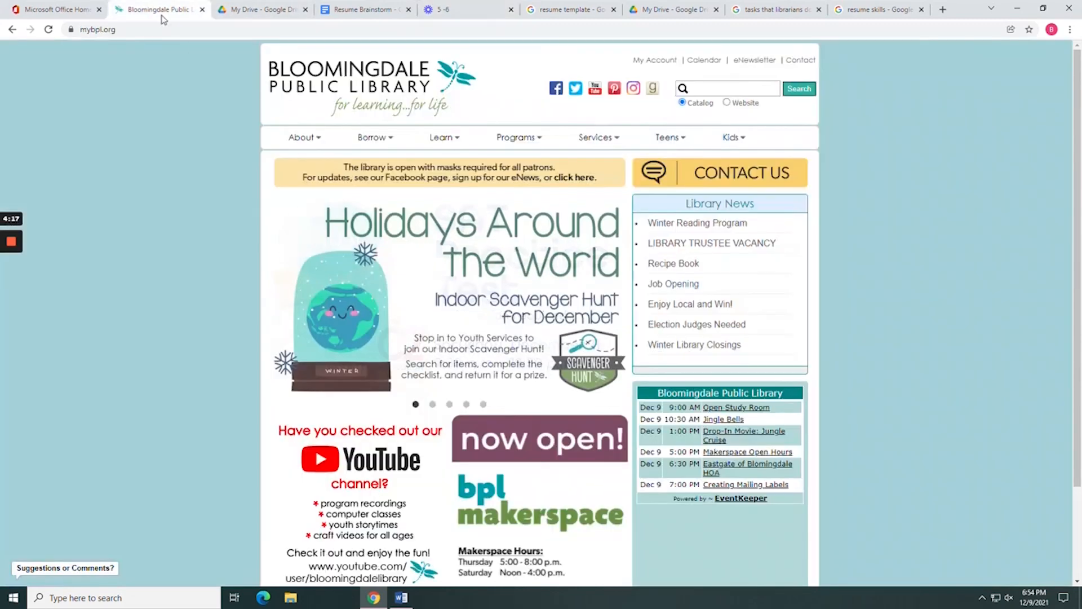
click(152, 9)
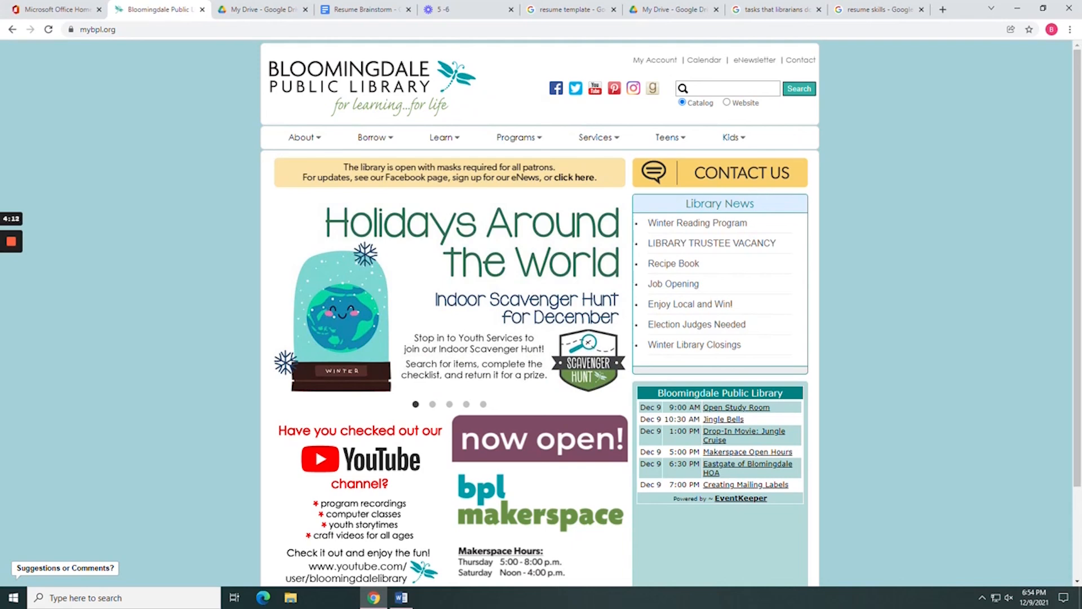
Go to Learn > Online Courses and highlight the LinkedIn Learning description, then deselect it.
mouse_move(450, 137)
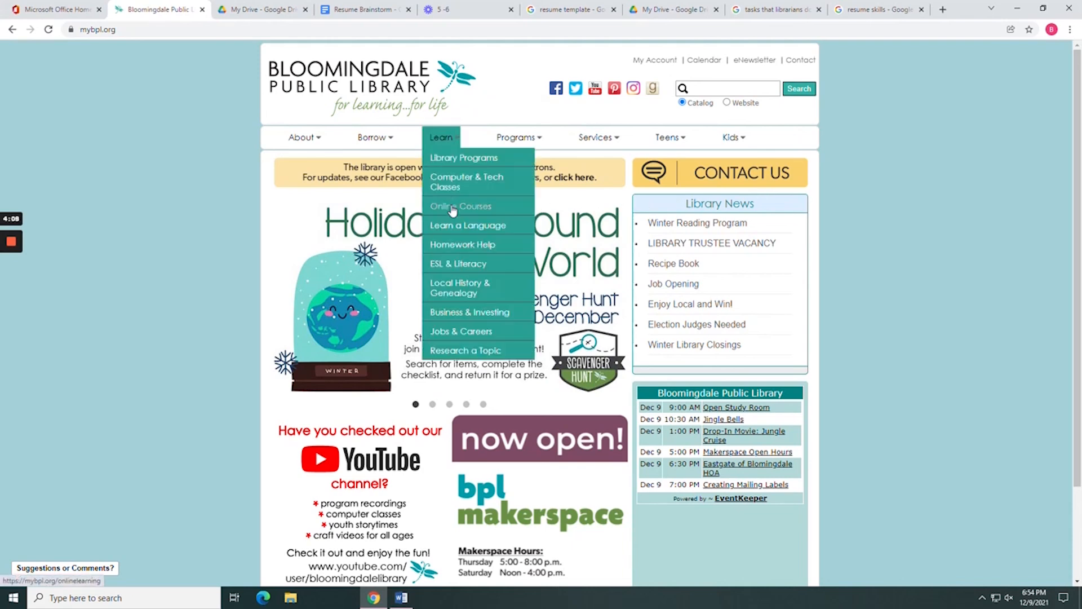
click(451, 207)
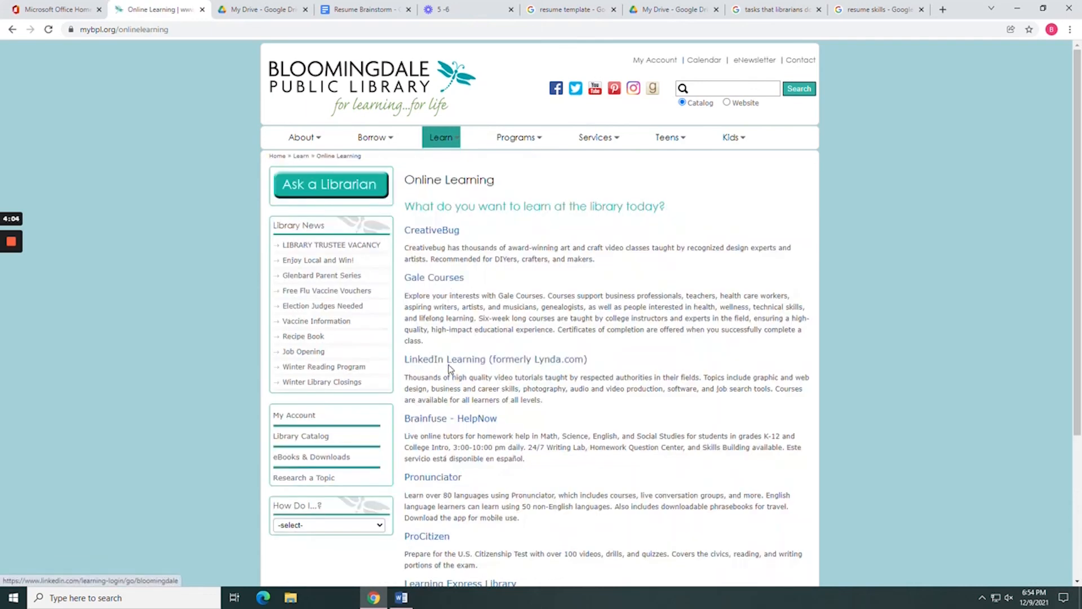
drag(425, 377, 637, 401)
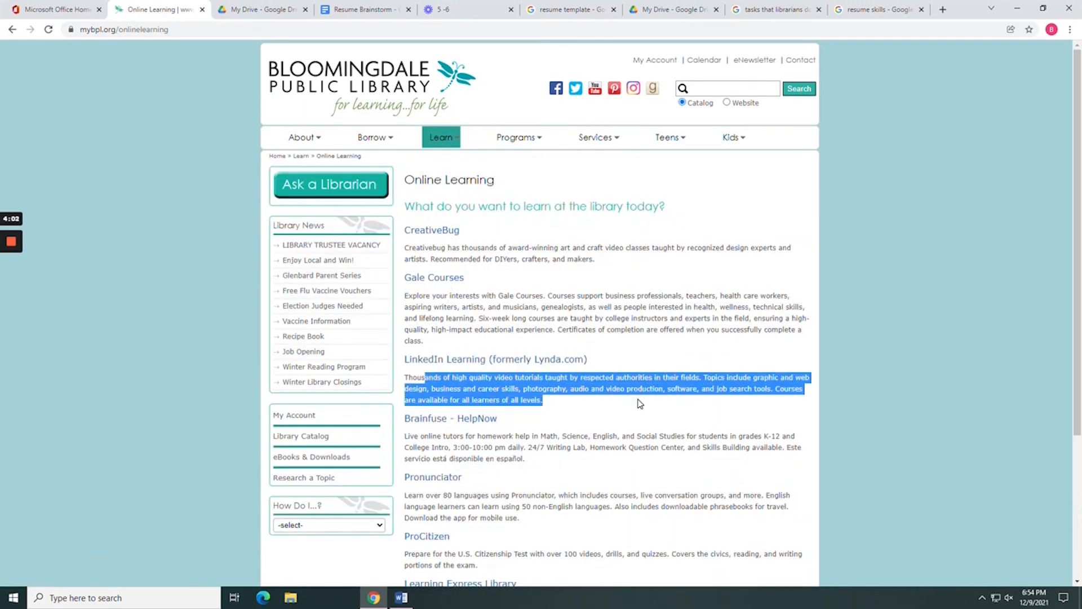
click(615, 416)
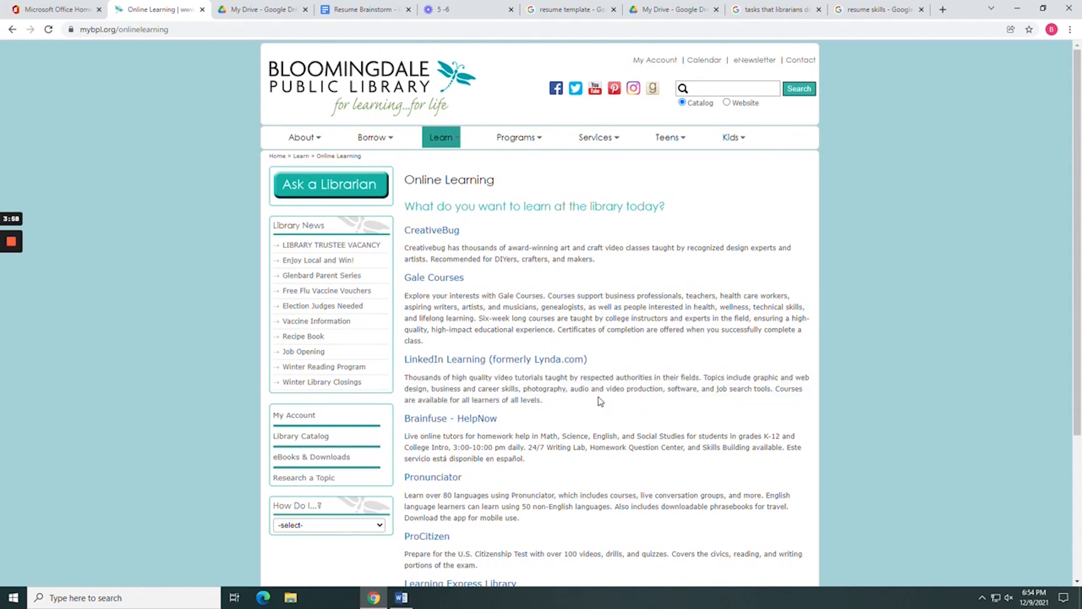
Open LinkedIn Learning, choose Get started, and reach the library card and PIN verification form.
click(500, 365)
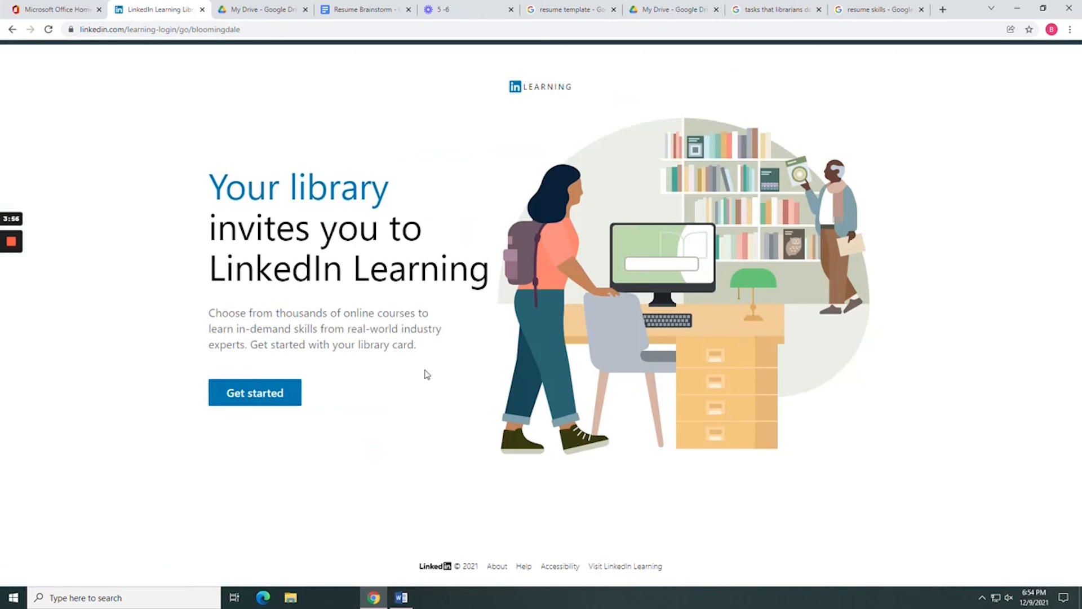
click(267, 395)
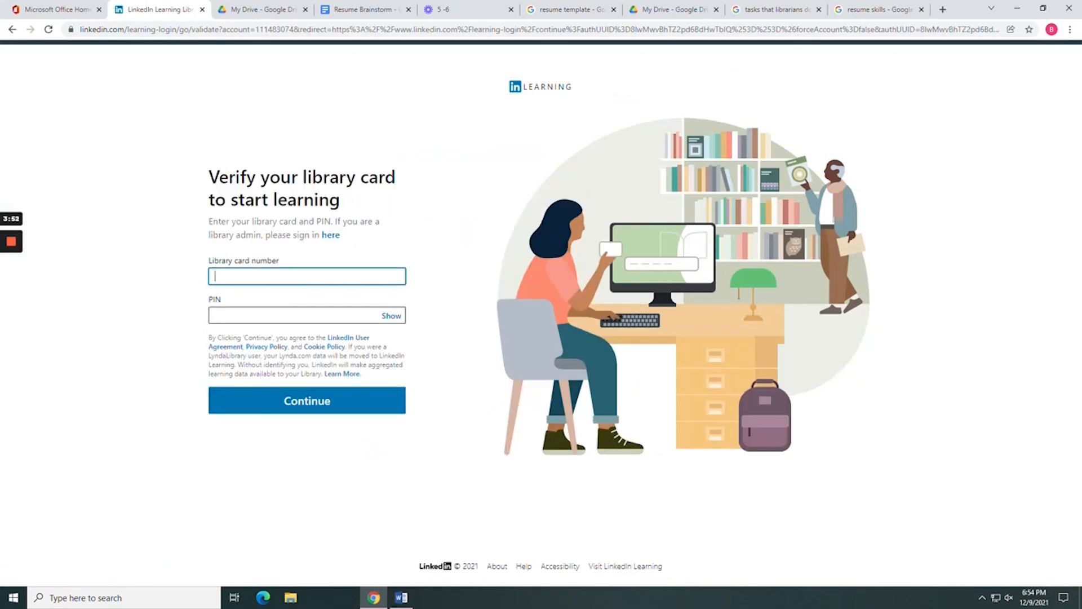
click(268, 315)
click(166, 312)
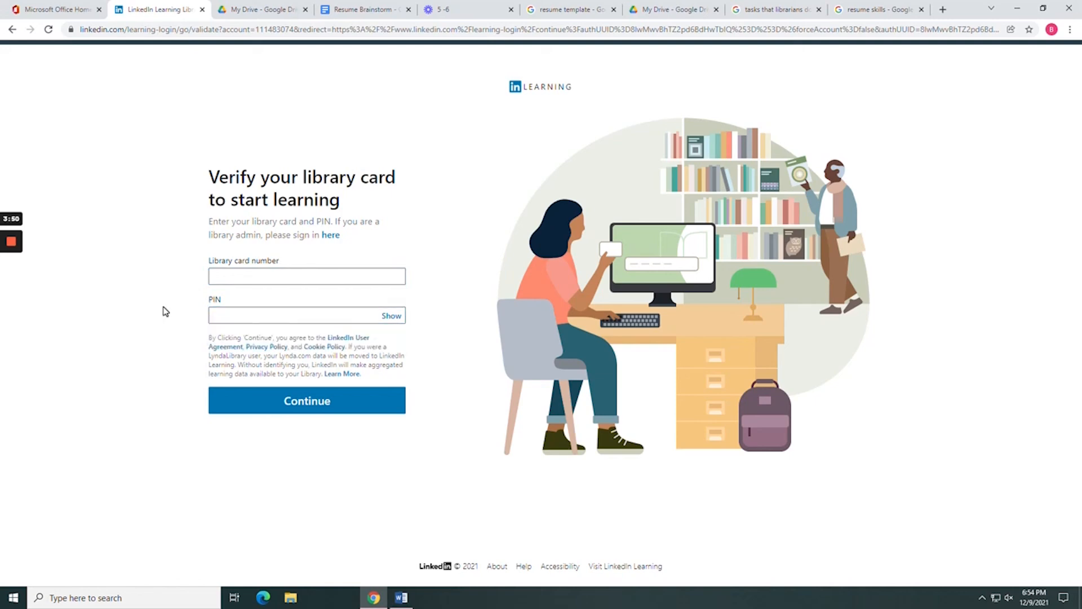